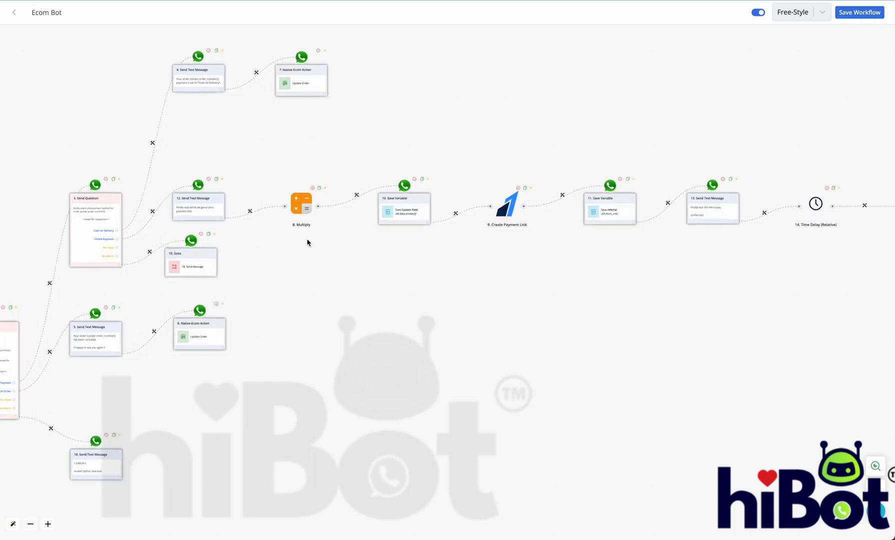
- Examine the Ecom Bot flow from the new-order trigger through the order confirmation and payment method questions to the payment-link message
scroll(307, 237, "up", 5)
left_click_drag(294, 274, 615, 312)
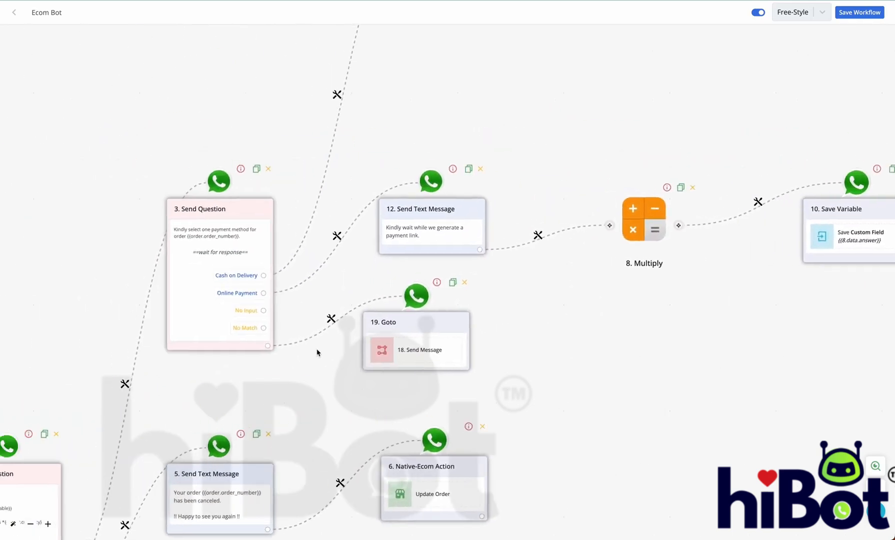
left_click_drag(294, 389, 418, 307)
scroll(418, 309, "down", 2)
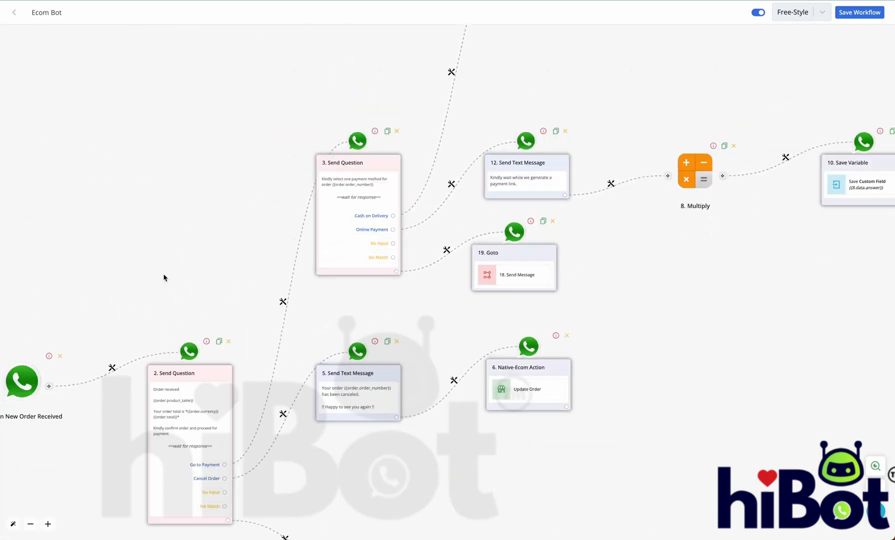
left_click_drag(137, 313, 148, 236)
left_click_drag(88, 394, 132, 380)
scroll(73, 317, "up", 4)
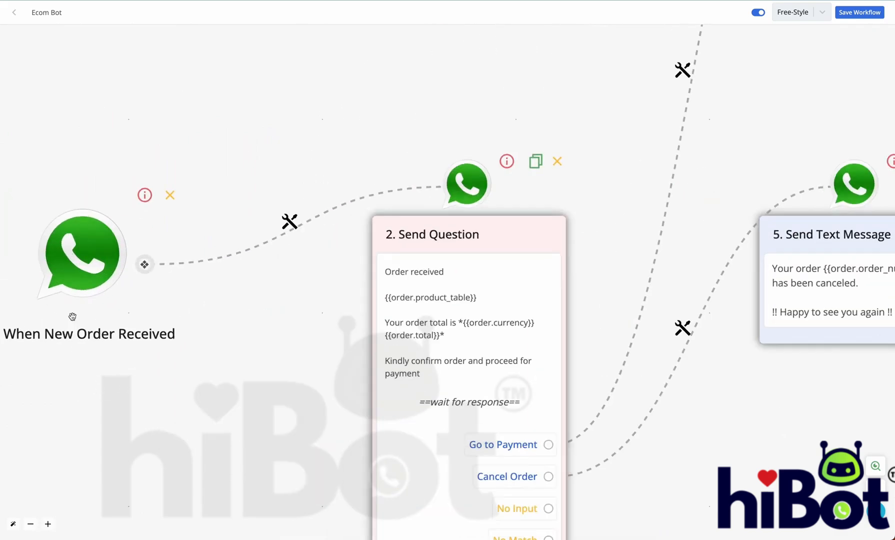
left_click_drag(145, 422, 1, 332)
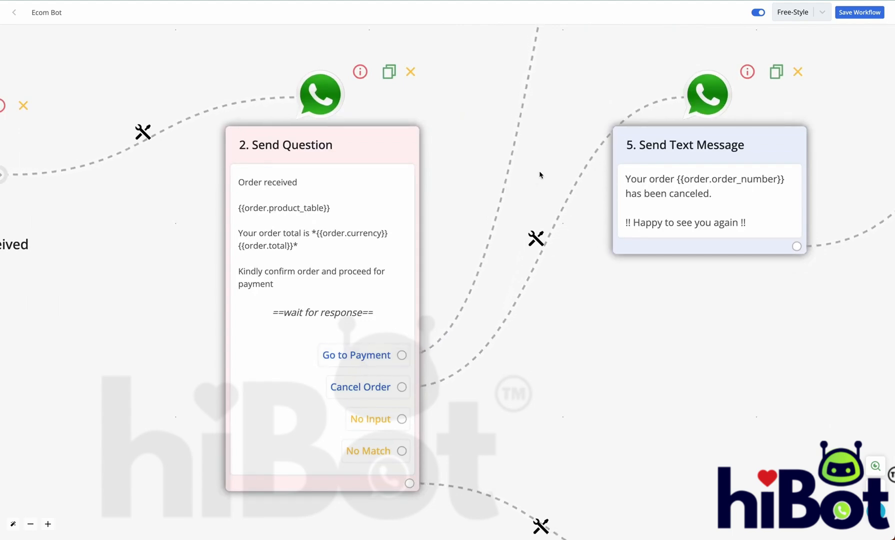
left_click_drag(578, 100, 416, 400)
left_click_drag(574, 378, 443, 465)
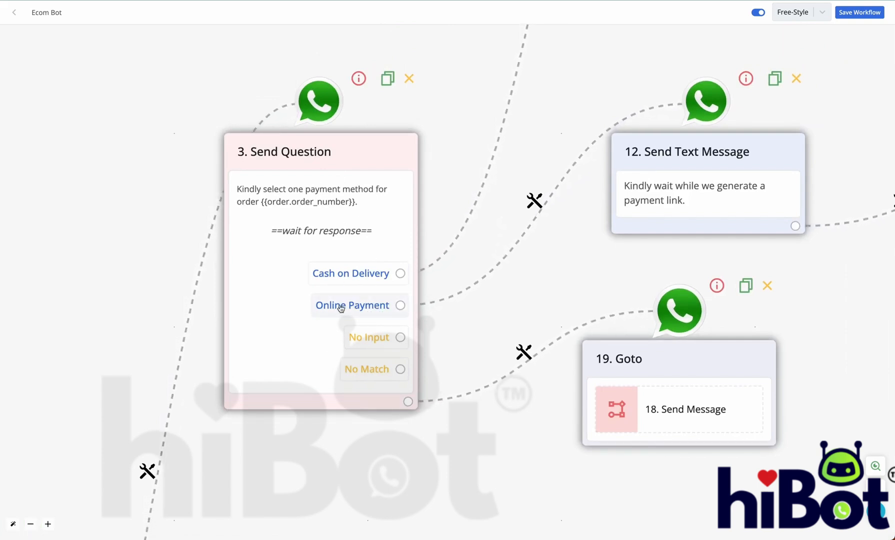
left_click_drag(544, 276, 355, 333)
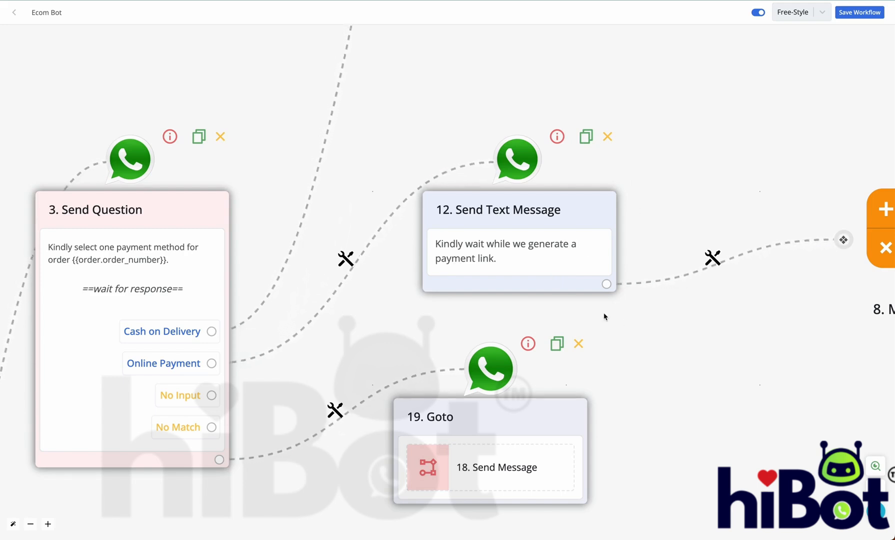
left_click_drag(573, 166, 329, 174)
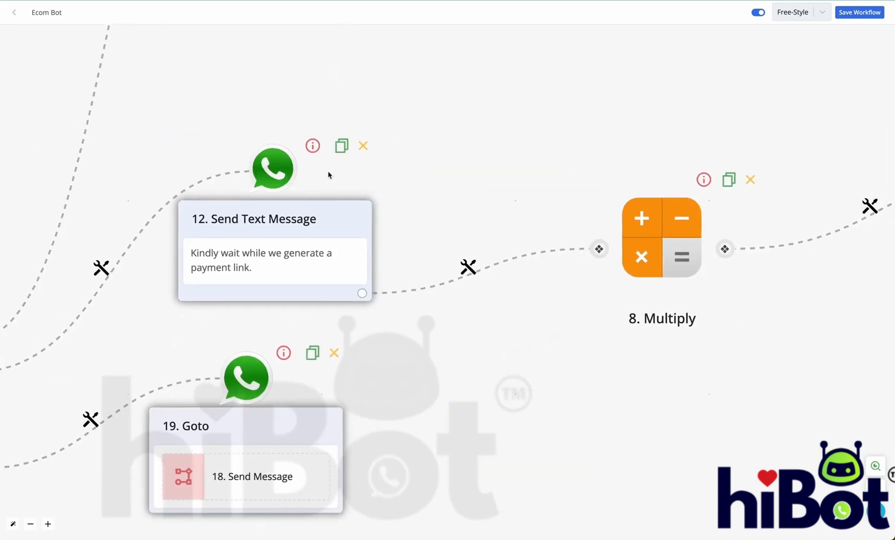
- Open the settings of the 8. Multiply module and show the store order variables available for its First Number
left_click(666, 220)
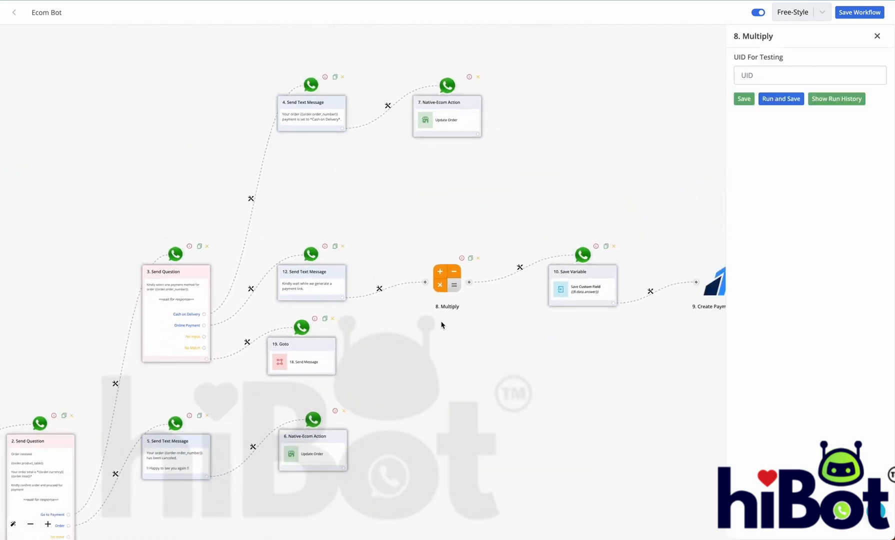
scroll(444, 326, "up", 5)
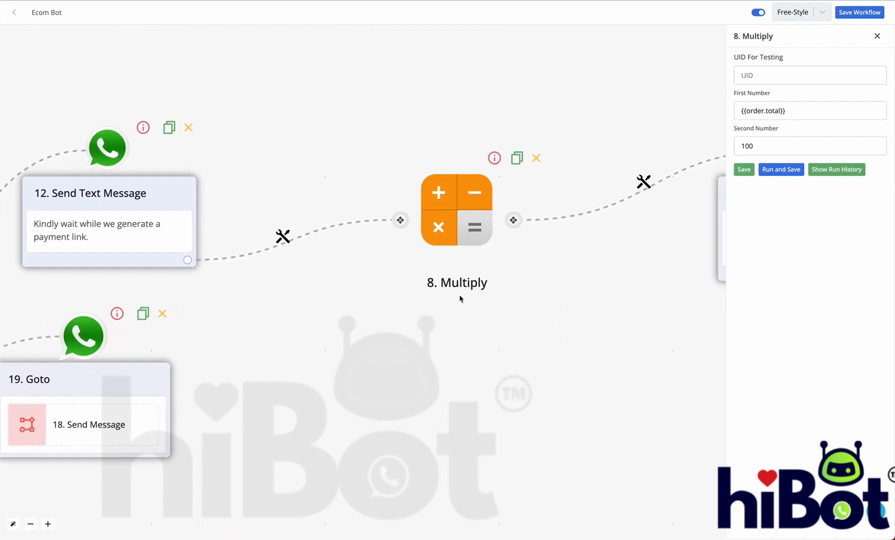
left_click(816, 111)
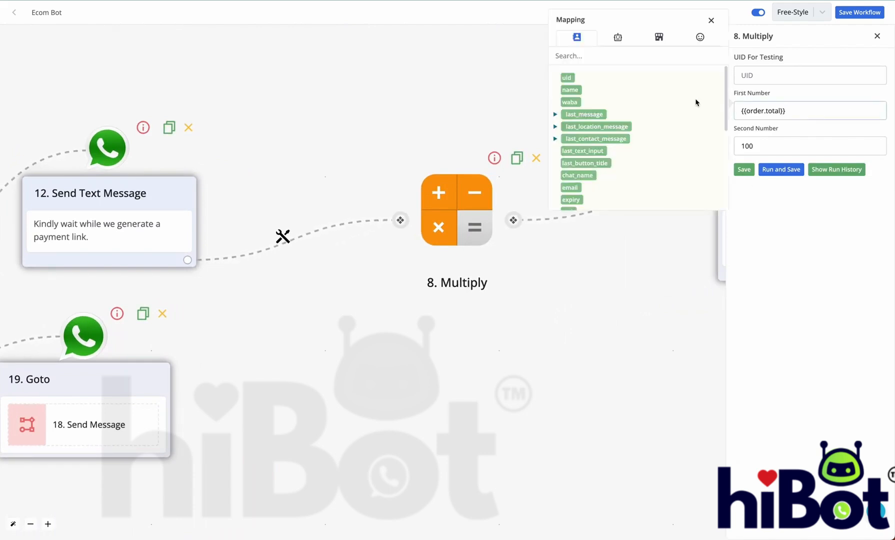
left_click(660, 40)
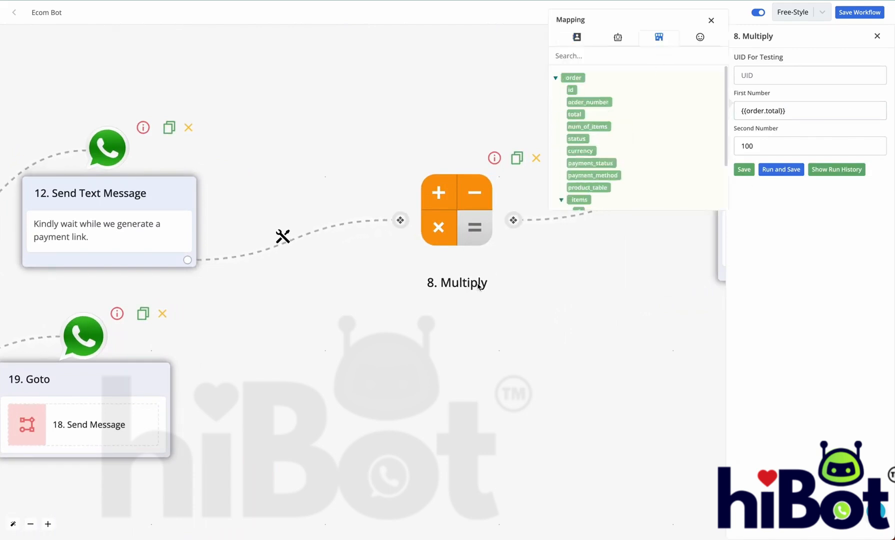
- Remove the connection between 12. Send Text Message and 8. Multiply, and close the module settings
left_click(283, 236)
left_click(332, 310)
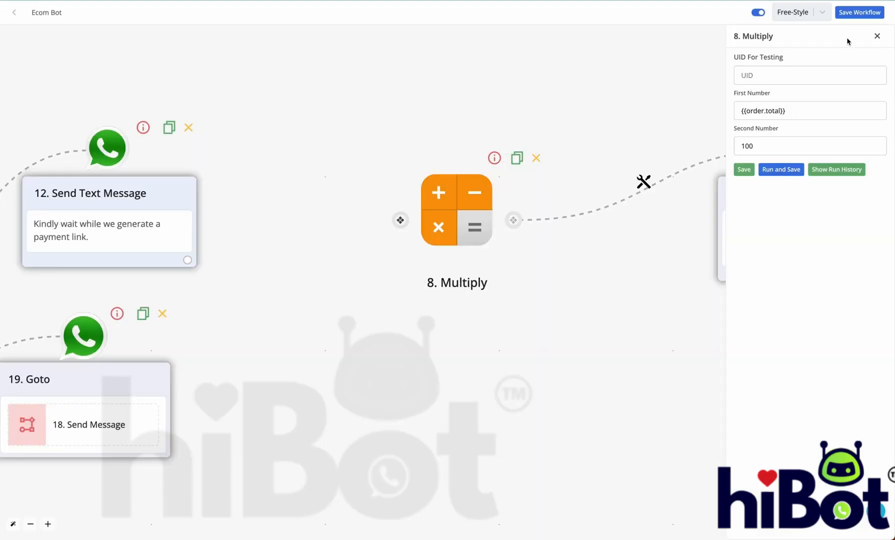
left_click(877, 36)
- Add an empty placeholder step after 12. Send Text Message and place it below the 8. Multiply module
left_click(186, 260)
scroll(438, 311, "down", 5)
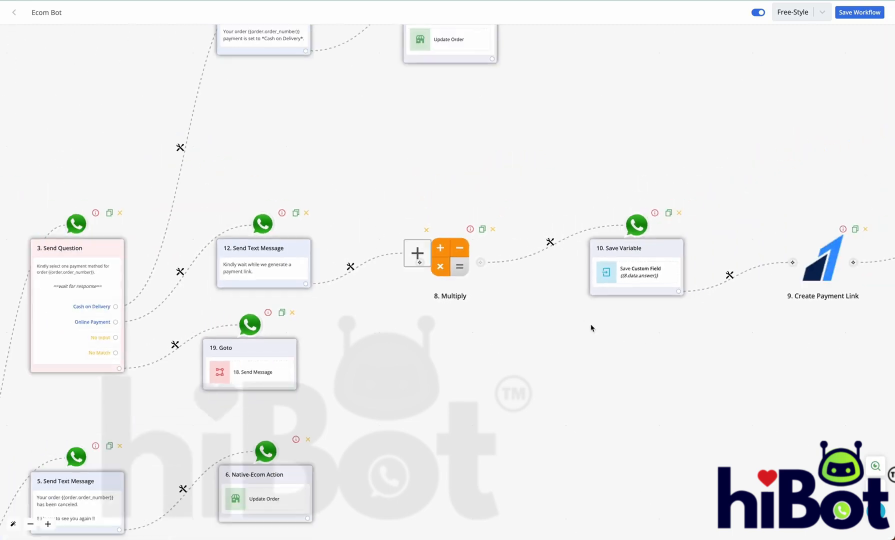
scroll(465, 365, "up", 5)
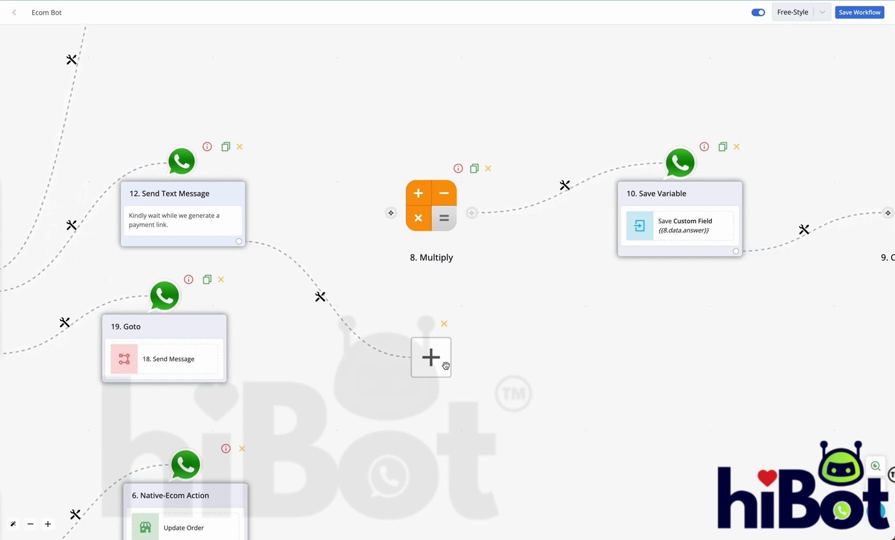
left_click_drag(708, 262, 528, 257)
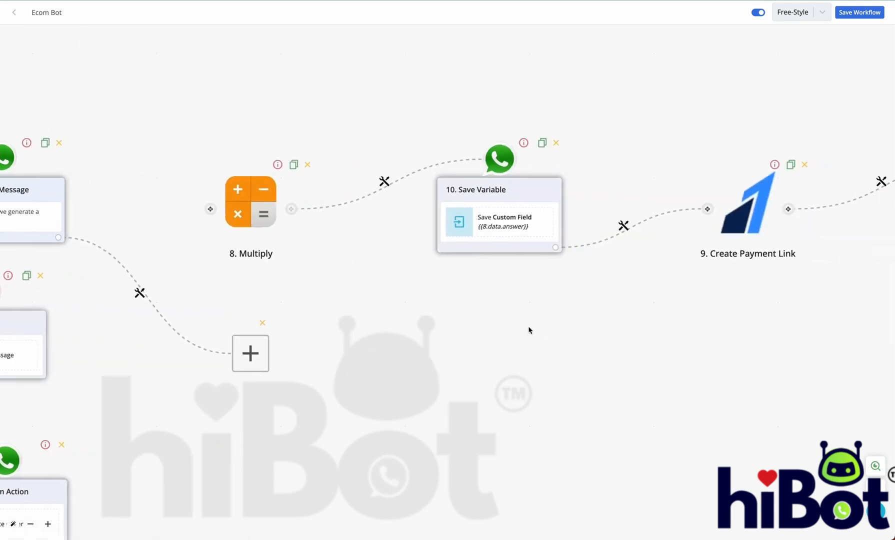
left_click_drag(413, 386, 598, 384)
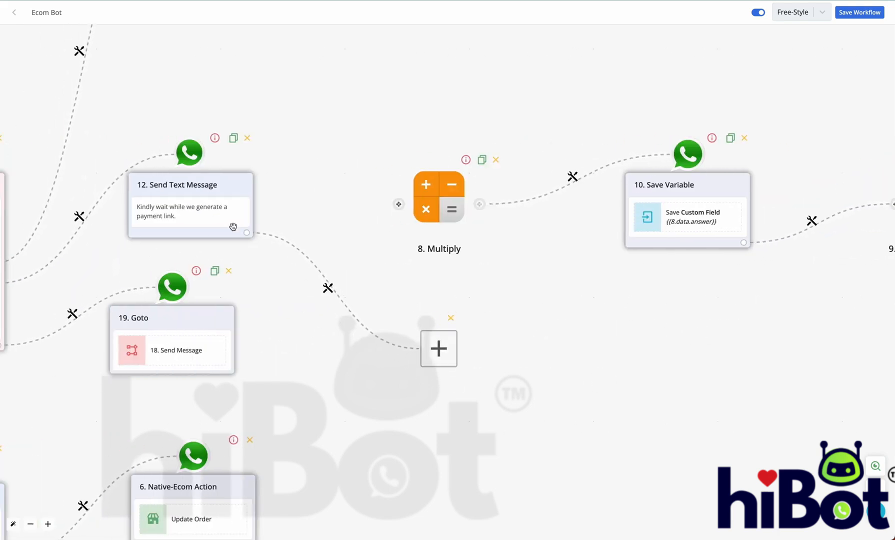
- Search the automation apps for "calcu" and fill the placeholder with the Calculator app's Multiply action
left_click(438, 349)
left_click(794, 340)
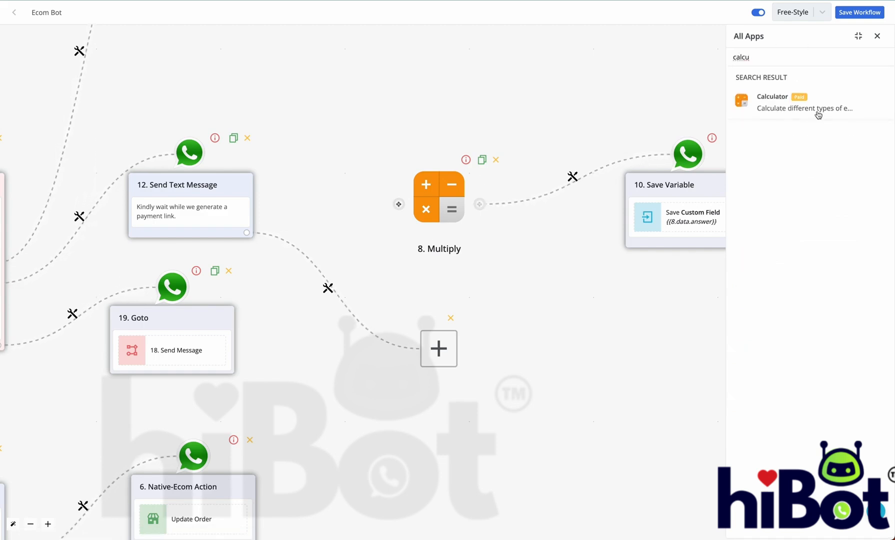
left_click(820, 114)
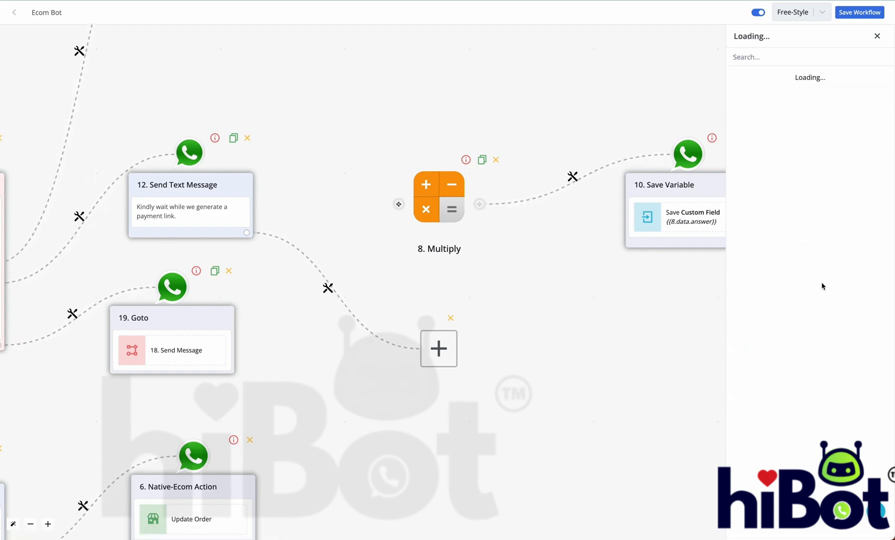
left_click(791, 185)
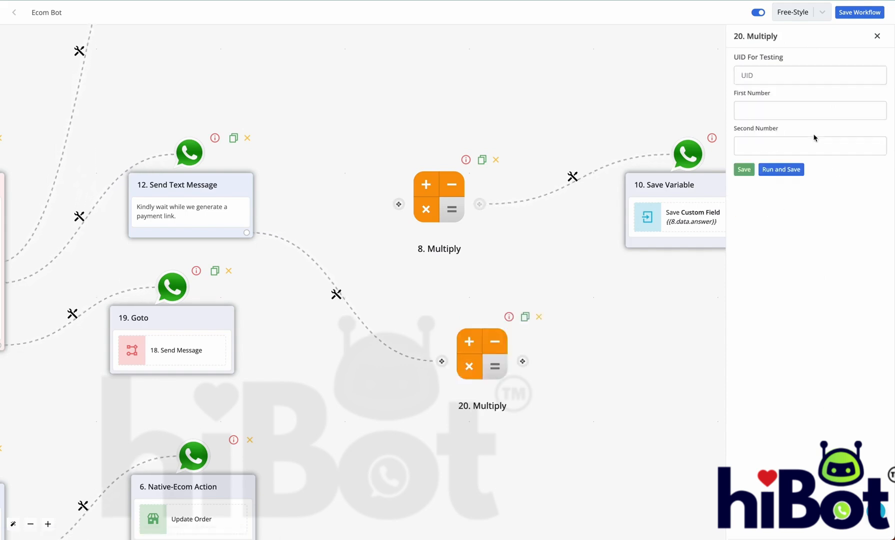
- Map the new Multiply module's First Number to {{order.total}} and set the Second Number to 100
left_click(789, 109)
left_click(659, 37)
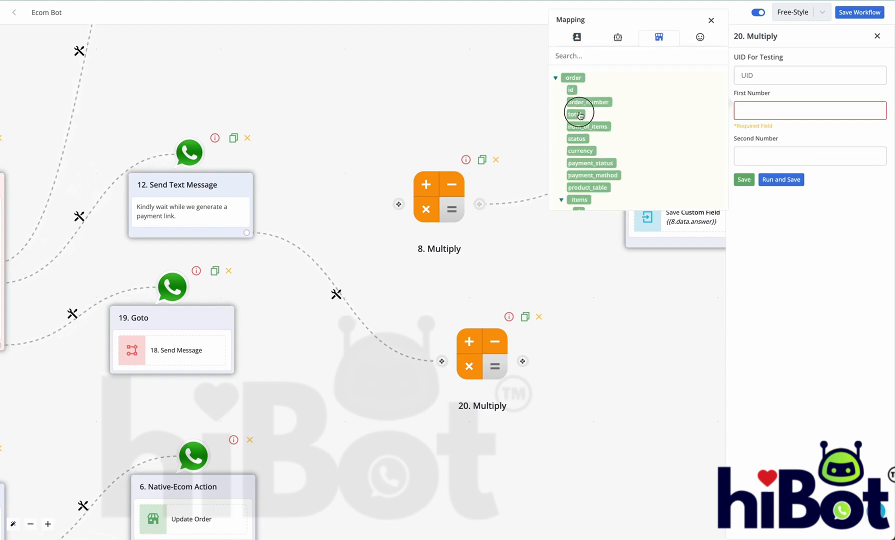
left_click(766, 150)
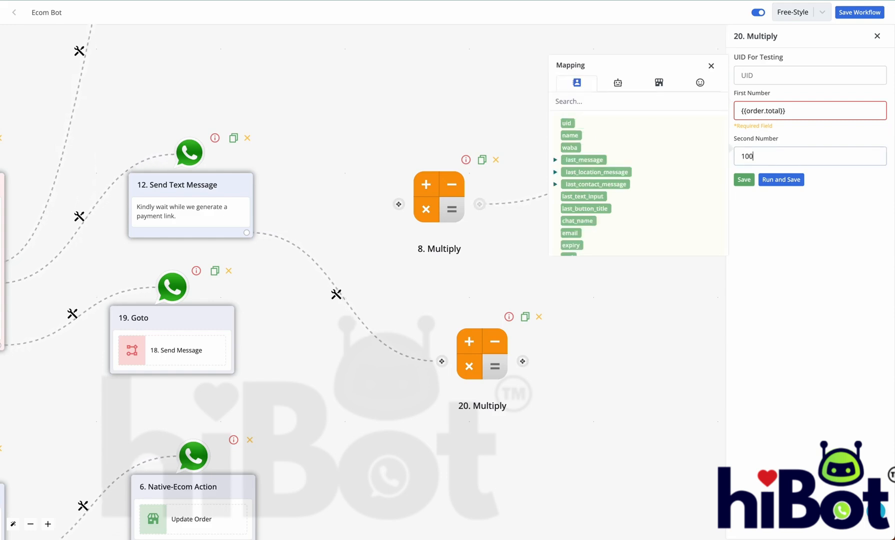
- Set the First Number to 10 for a test, and run and save the new Multiply module
triple_click(794, 110)
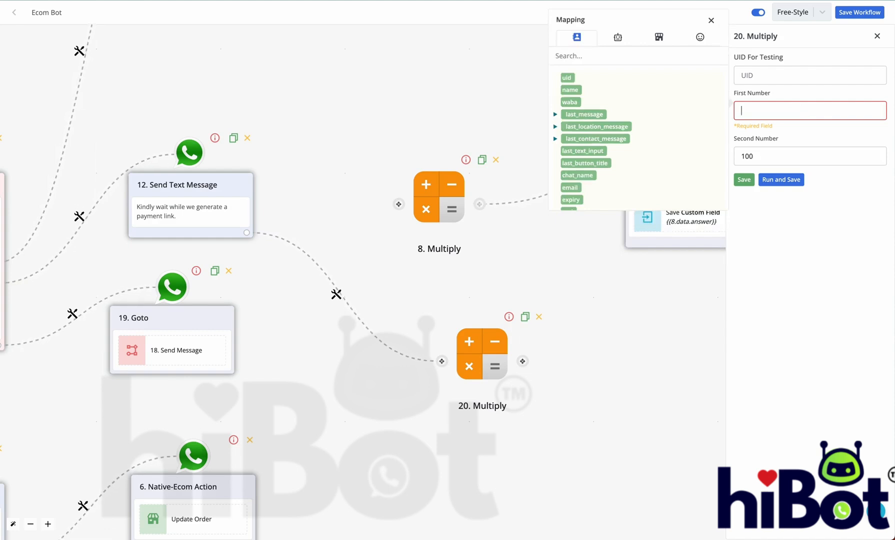
type("10")
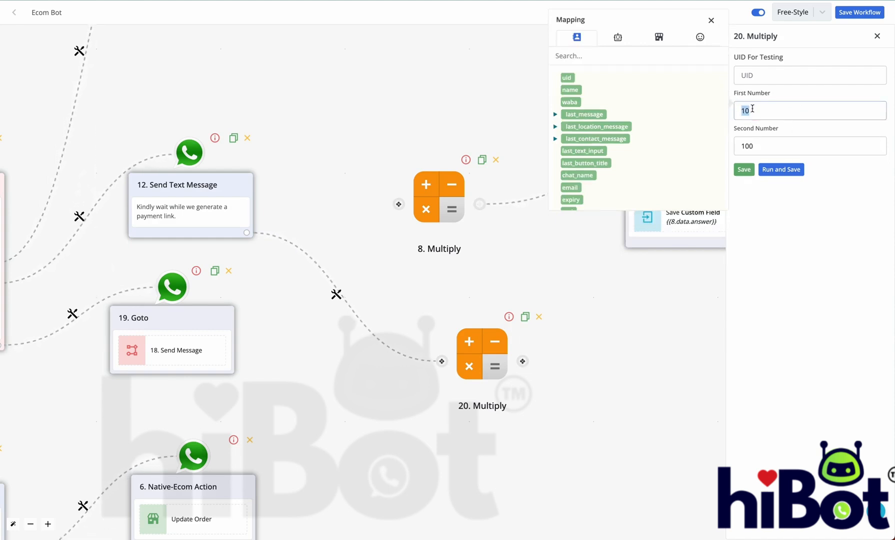
left_click(770, 169)
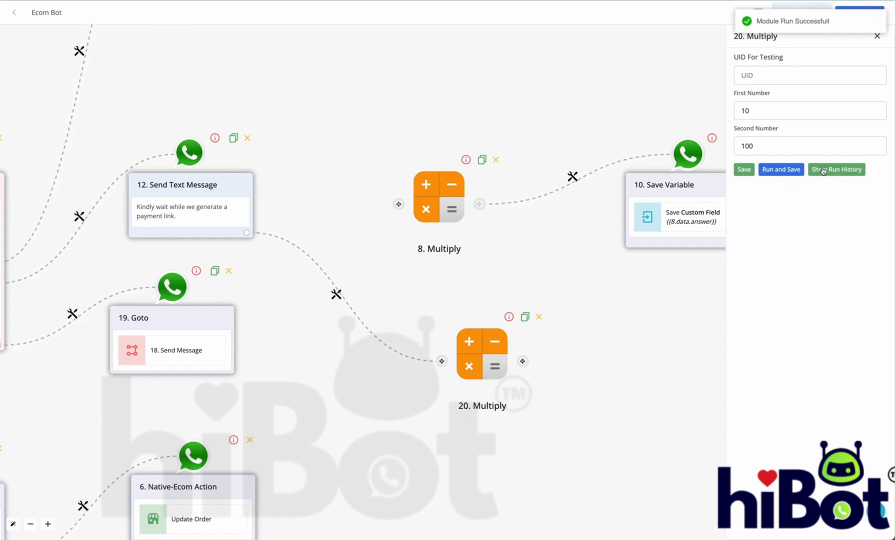
- Inspect the answer in the test run's captured output by expanding its response and data, and close the capture
left_click(561, 163)
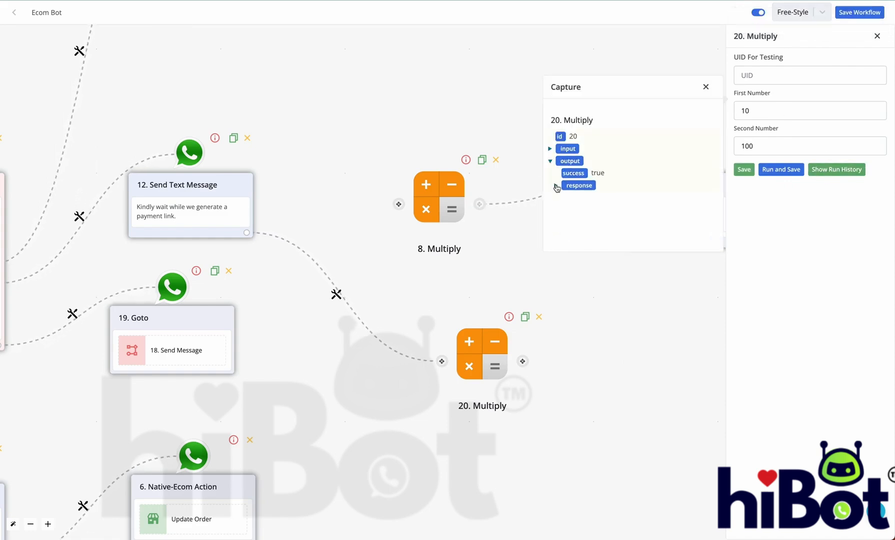
left_click(556, 185)
left_click(565, 233)
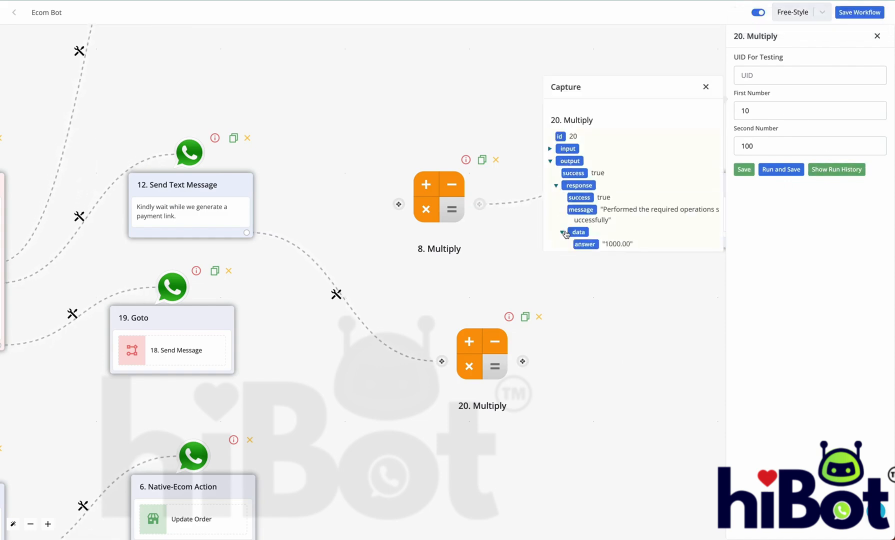
left_click(706, 85)
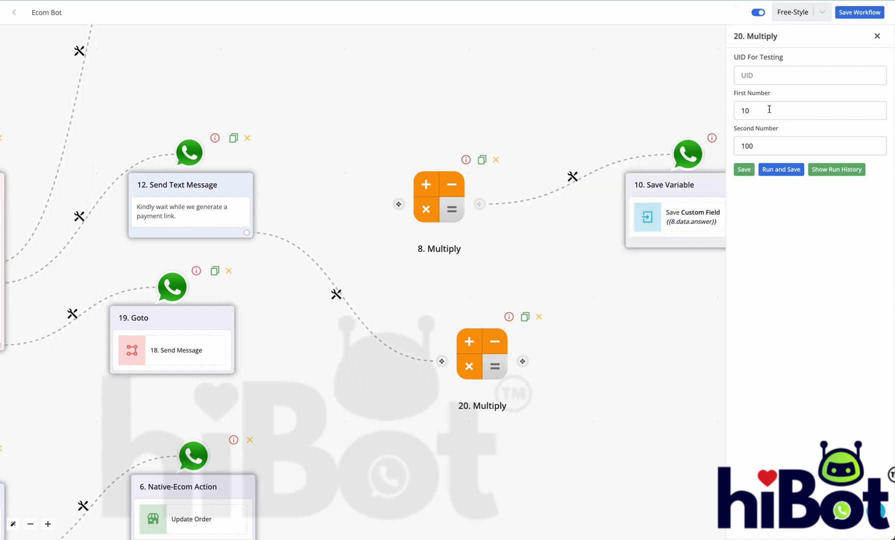
- Replace the test First Number with the store order's total variable and save the Multiply module
left_click(769, 110)
key("BackSpace")
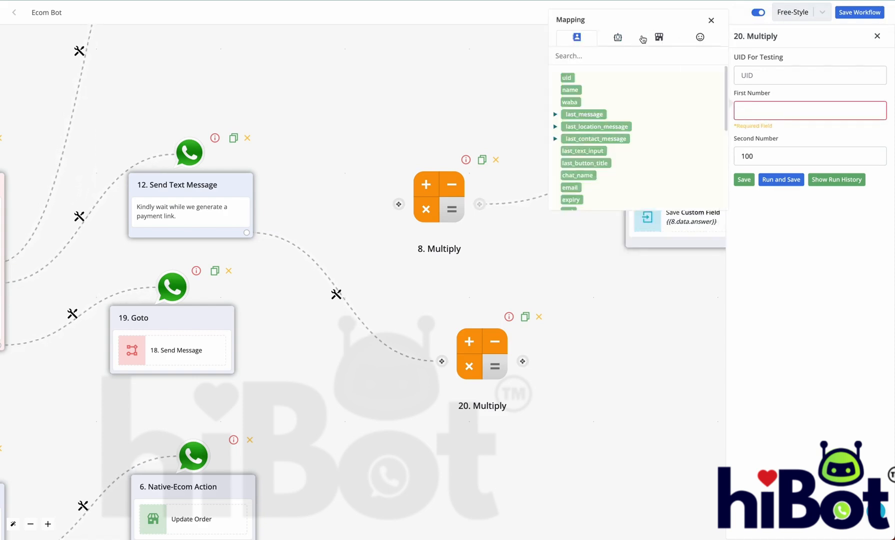
left_click(658, 38)
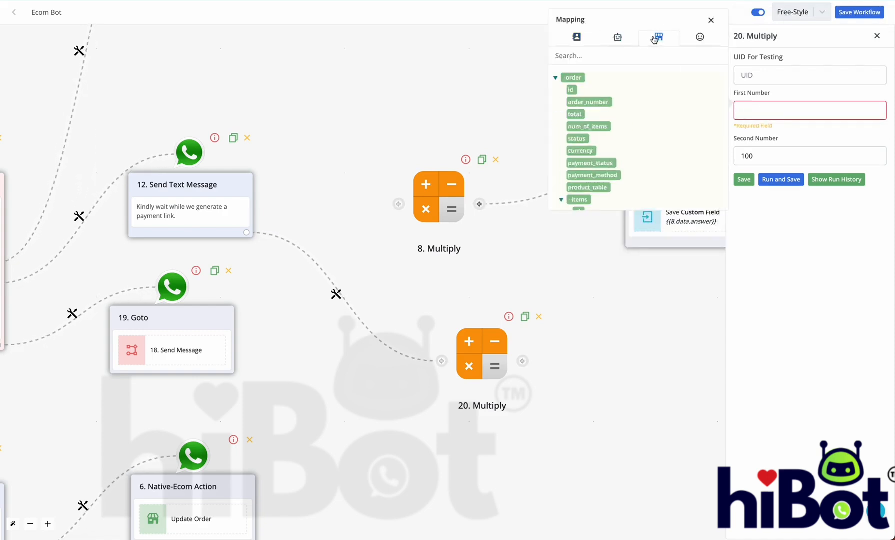
left_click(745, 179)
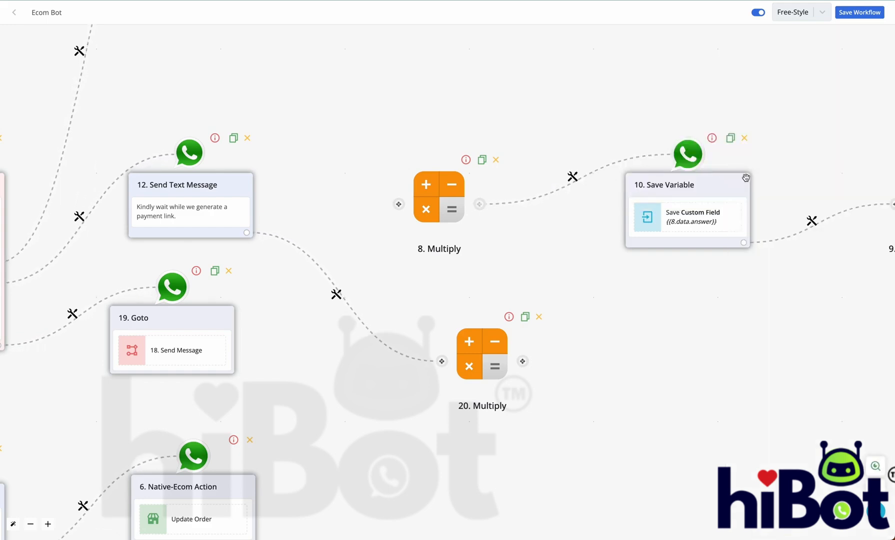
- Add a Save Variable Value action connected to the output of the 20. Multiply module
left_click(523, 361)
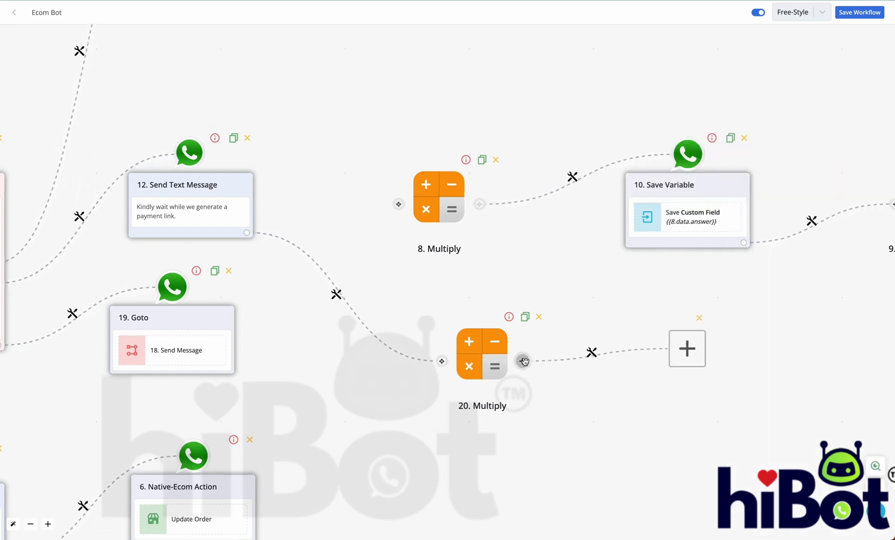
scroll(525, 363, "down", 5)
left_click_drag(635, 413, 365, 310)
scroll(366, 310, "up", 5)
scroll(364, 310, "up", 1)
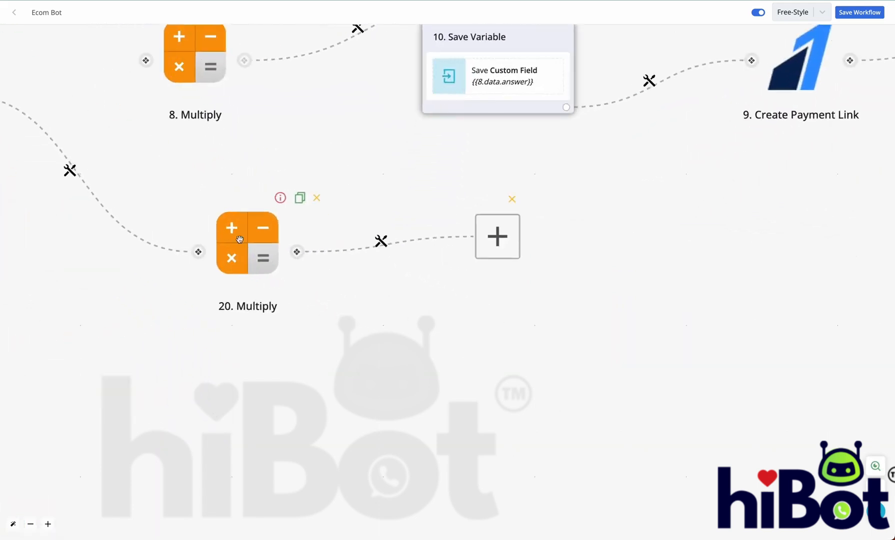
left_click(485, 240)
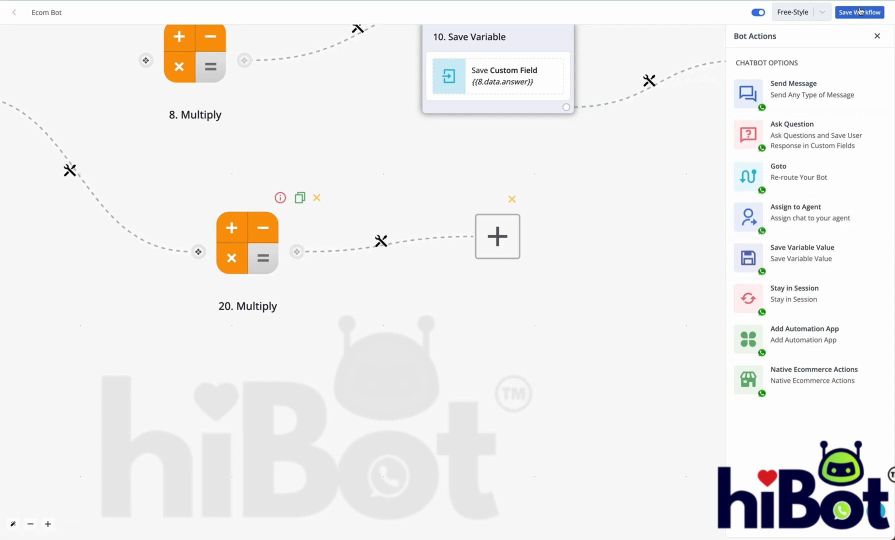
left_click(820, 254)
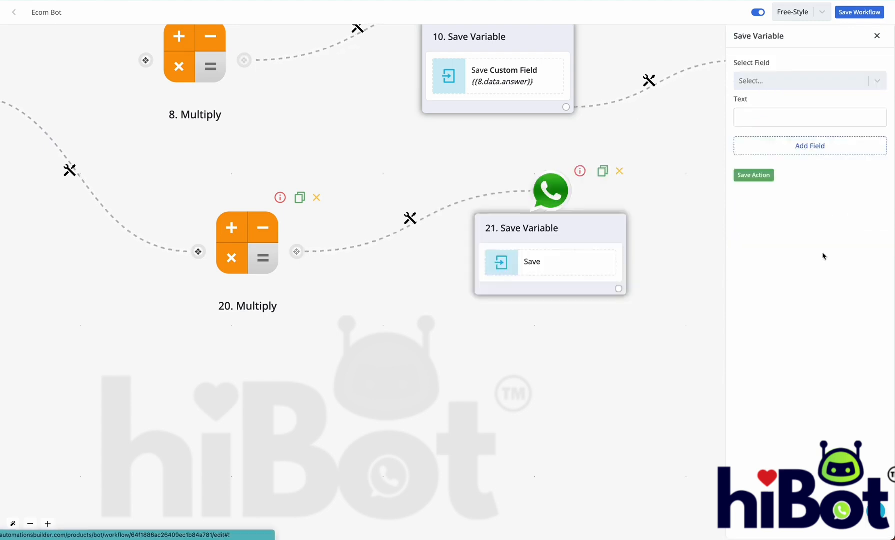
- Store {{20.data.answer}} from the new Multiply module in Custom Field and save the Save Variable action
left_click(807, 81)
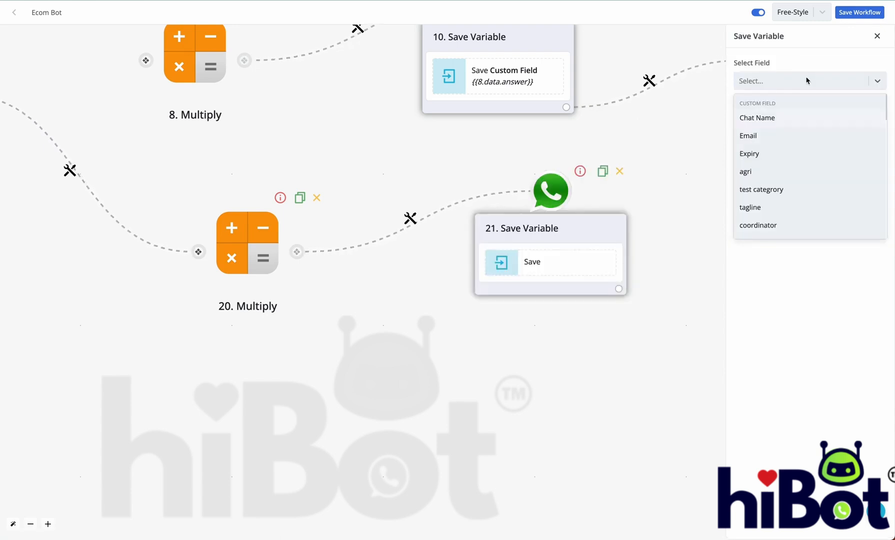
type("cus")
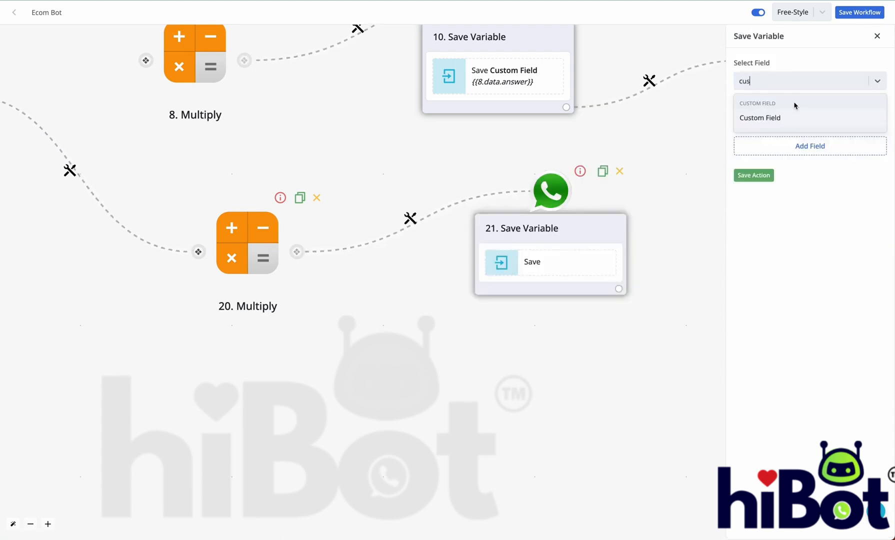
left_click(787, 118)
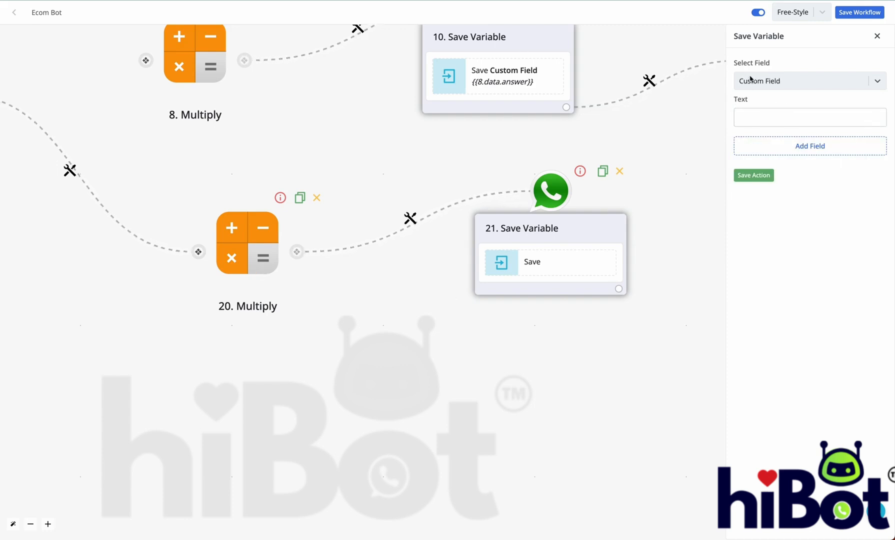
left_click(757, 117)
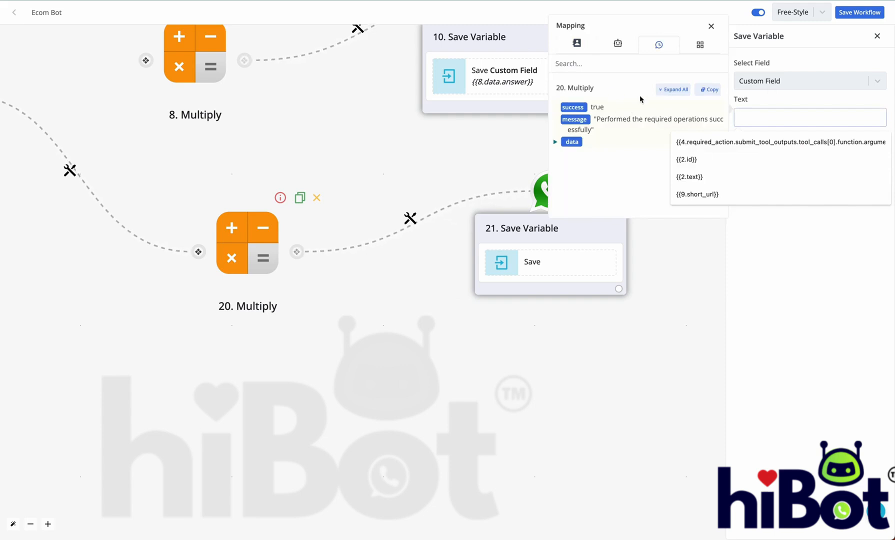
left_click(673, 89)
left_click(579, 155)
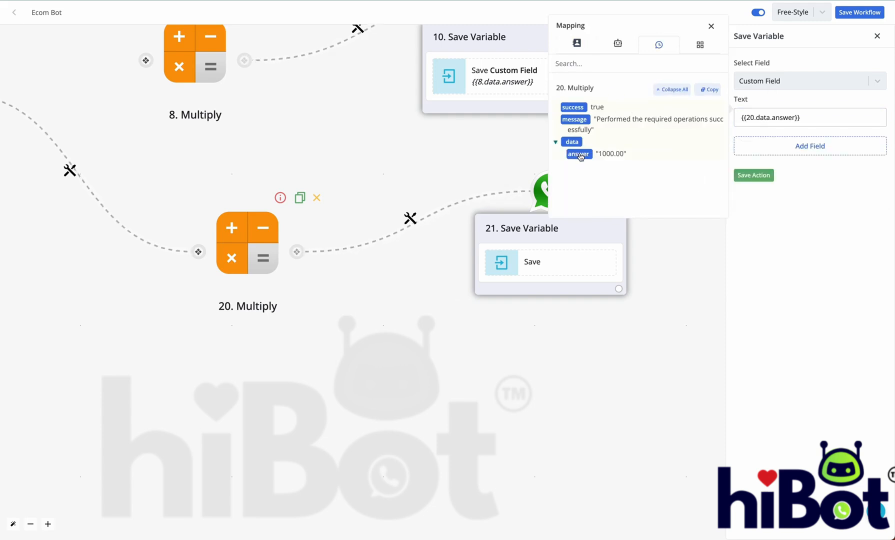
left_click(754, 175)
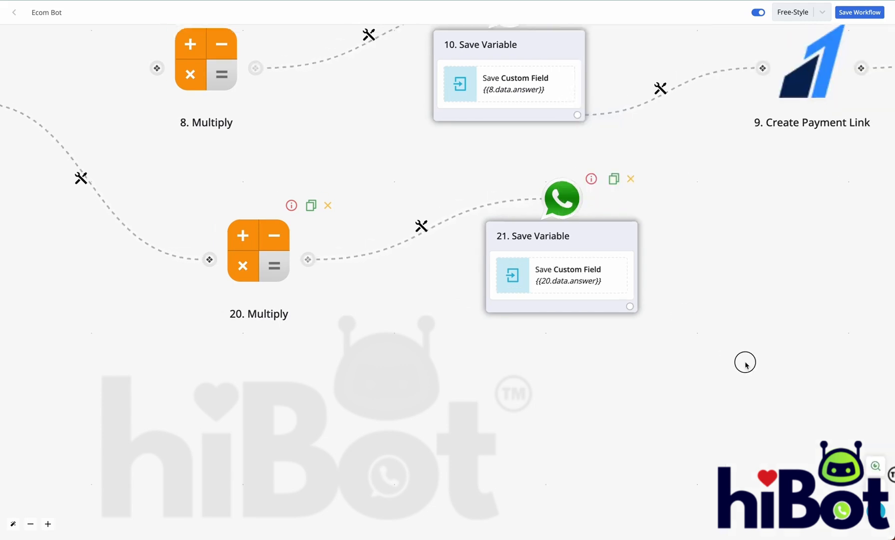
- Review the online payment branch from the payment method question through the new Multiply and Save Variable modules to the existing Create Payment Link
left_click_drag(252, 401, 547, 412)
left_click_drag(459, 336, 669, 336)
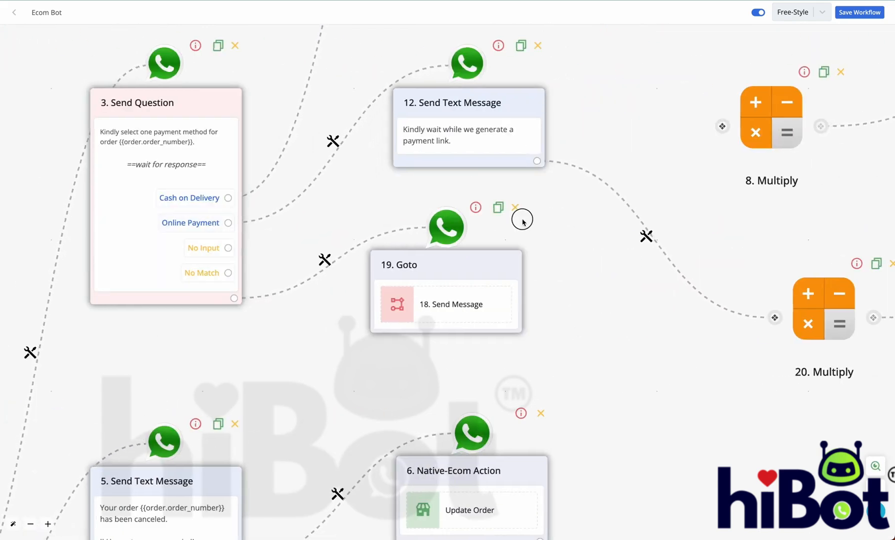
left_click_drag(524, 216, 389, 219)
left_click_drag(449, 260, 310, 258)
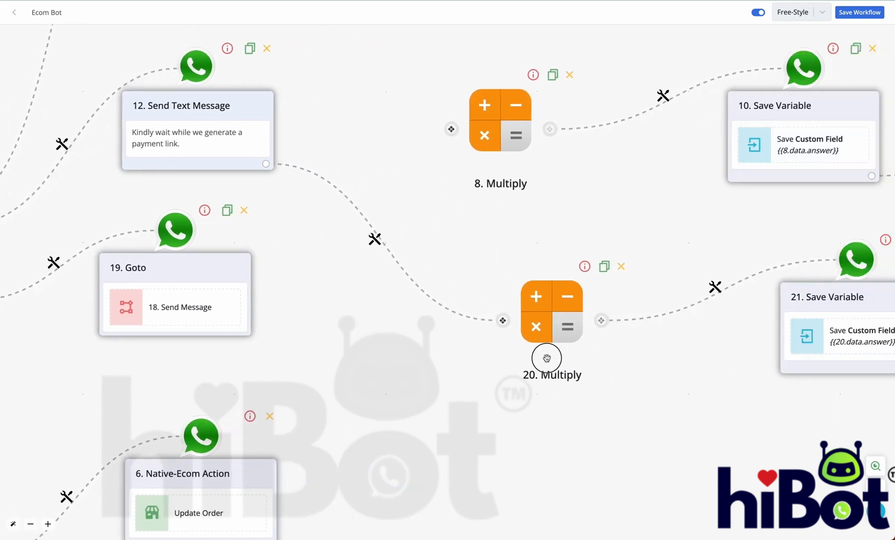
left_click_drag(548, 356, 380, 341)
left_click_drag(403, 311, 551, 334)
left_click_drag(650, 403, 441, 390)
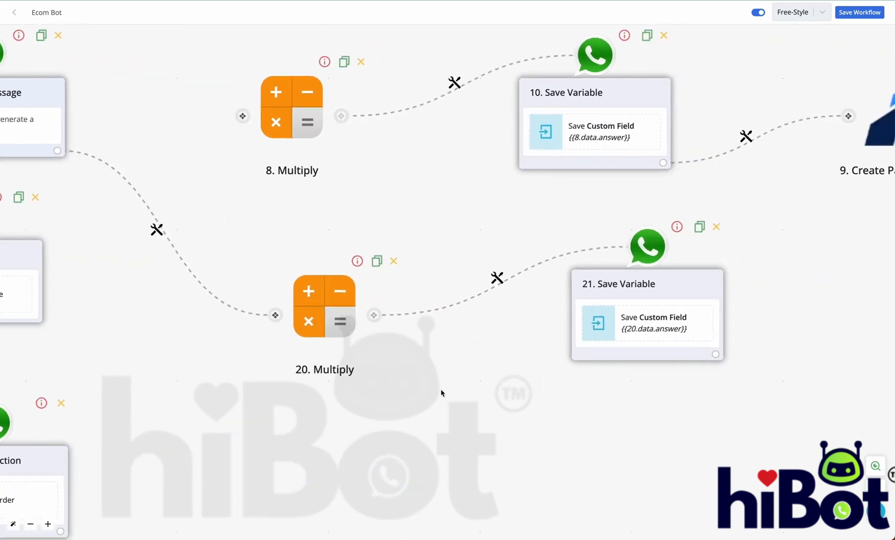
left_click_drag(542, 481, 263, 526)
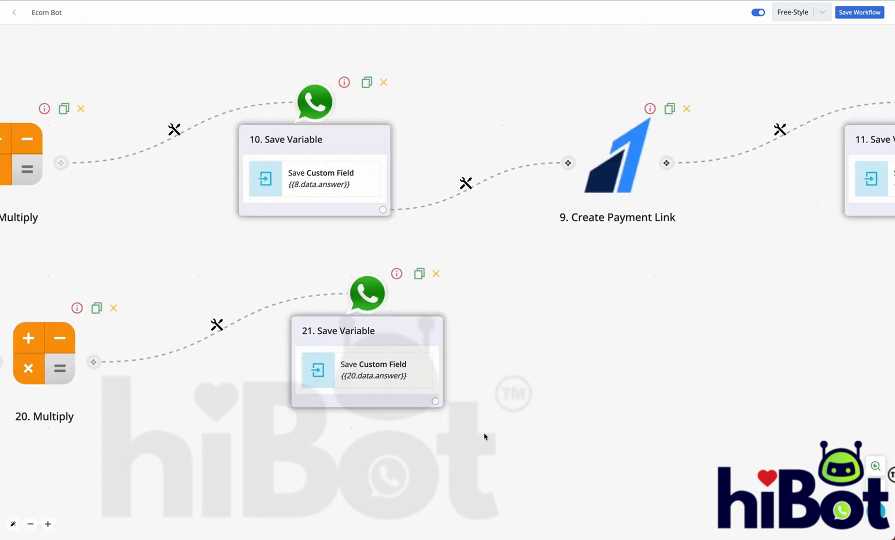
left_click_drag(481, 418, 390, 394)
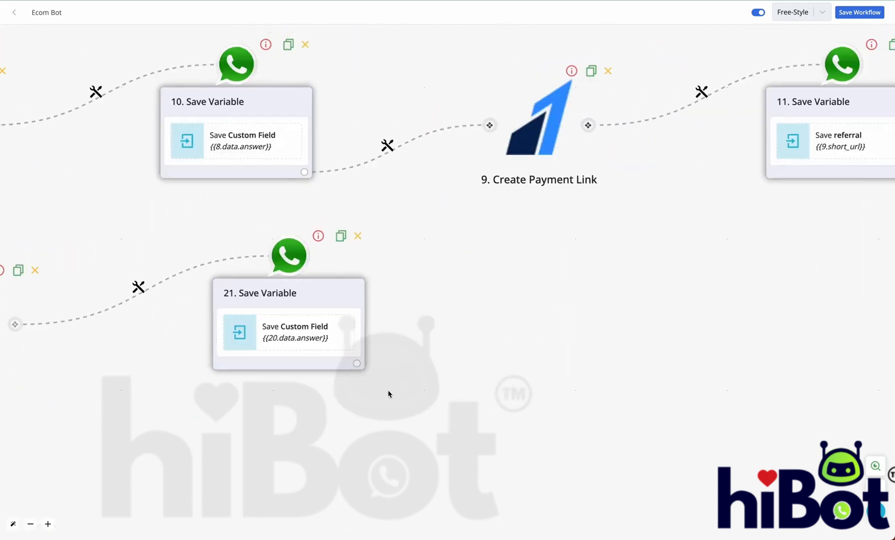
- Add a Razorpay Create Payment Link module after the 21. Save Variable action
left_click(358, 363)
scroll(374, 344, "down", 5)
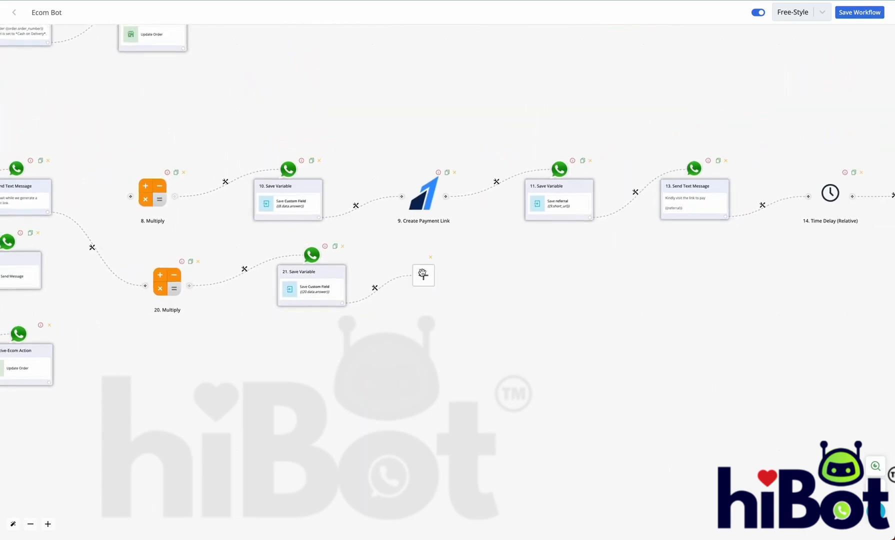
left_click(423, 275)
left_click(852, 338)
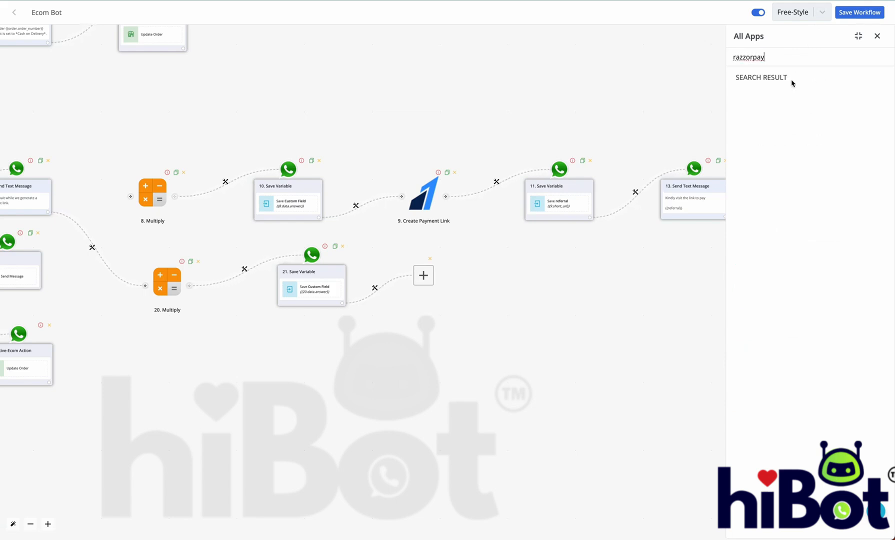
key("BackSpace")
key("BackSpace")
left_click(781, 108)
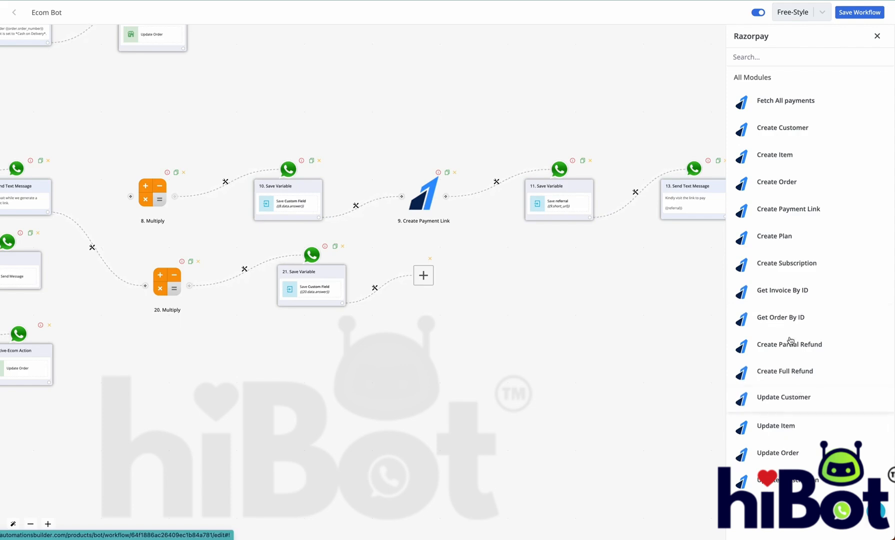
left_click(785, 214)
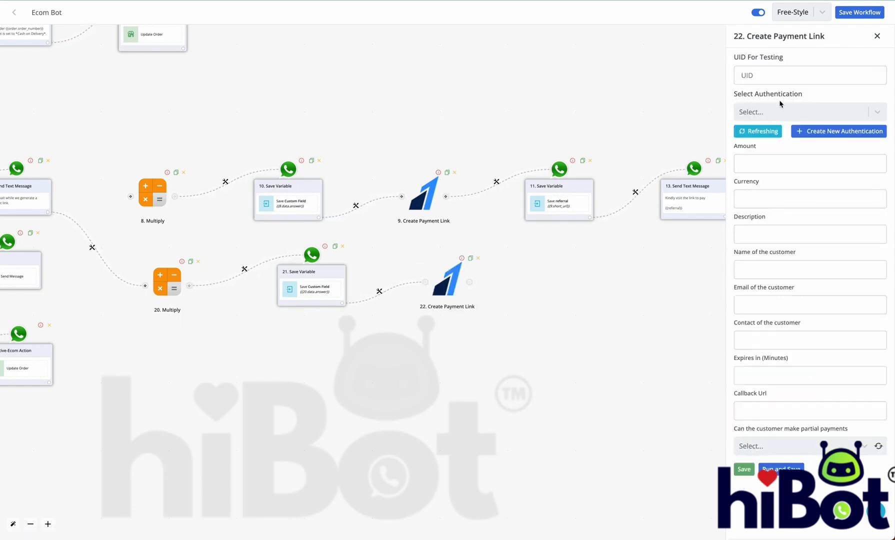
- Start a new authentication labelled "video test 8" and fill its Key Id with the live key ID copied from the Razorpay dashboard
left_click(810, 133)
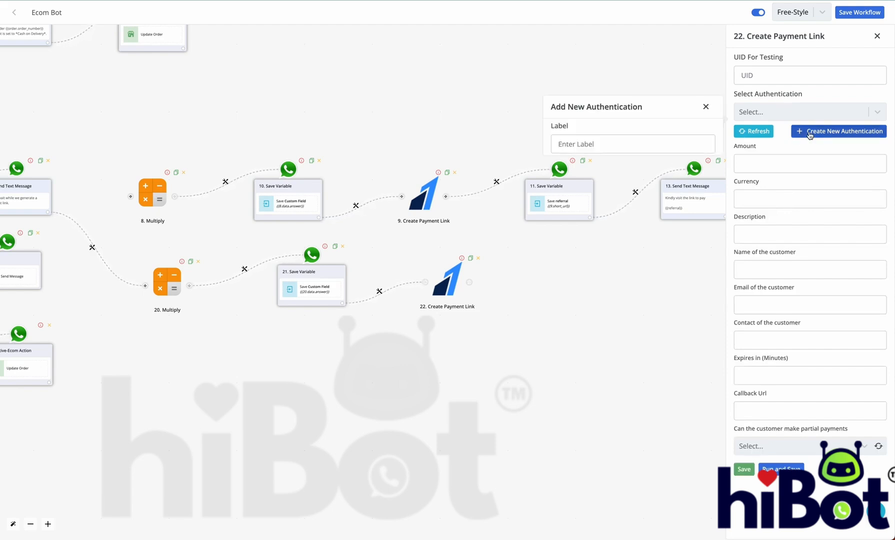
left_click(636, 145)
type("video na")
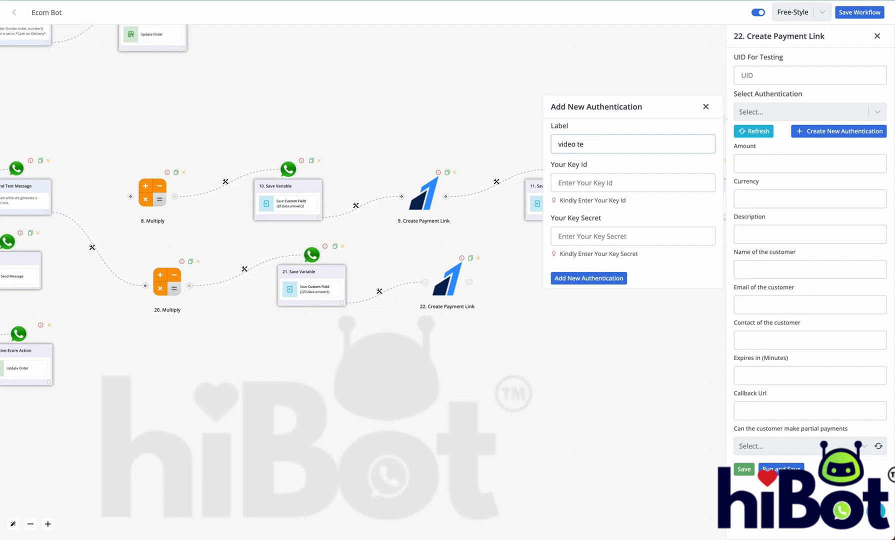
left_click(625, 184)
key("ctrl+Tab")
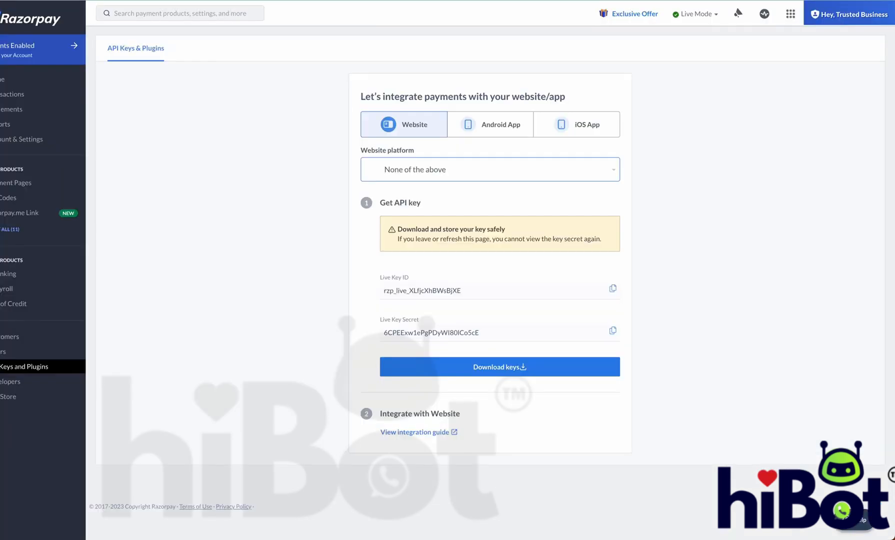
left_click(612, 289)
key("ctrl+Tab")
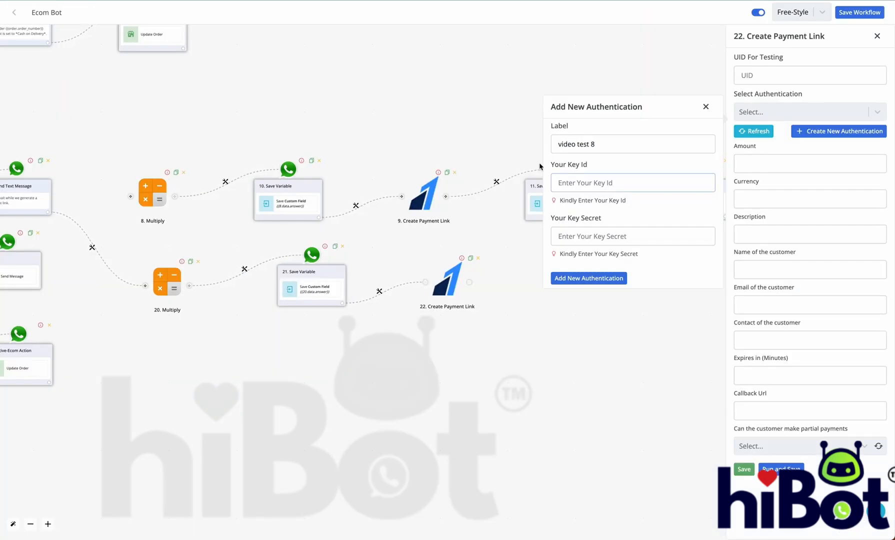
key("ctrl+v")
- Copy the live key secret from the Razorpay dashboard into the Key Secret field and add the new authentication
key("ctrl+Tab")
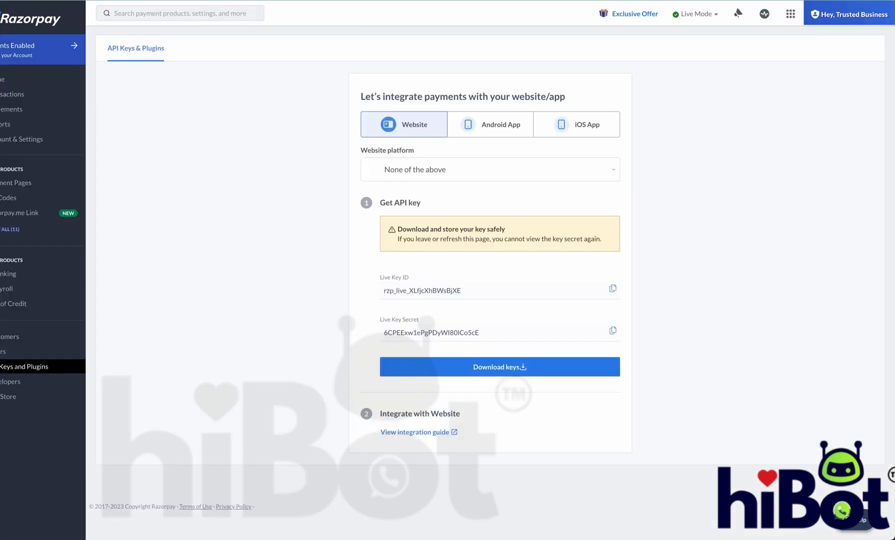
left_click(612, 330)
key("ctrl+Tab")
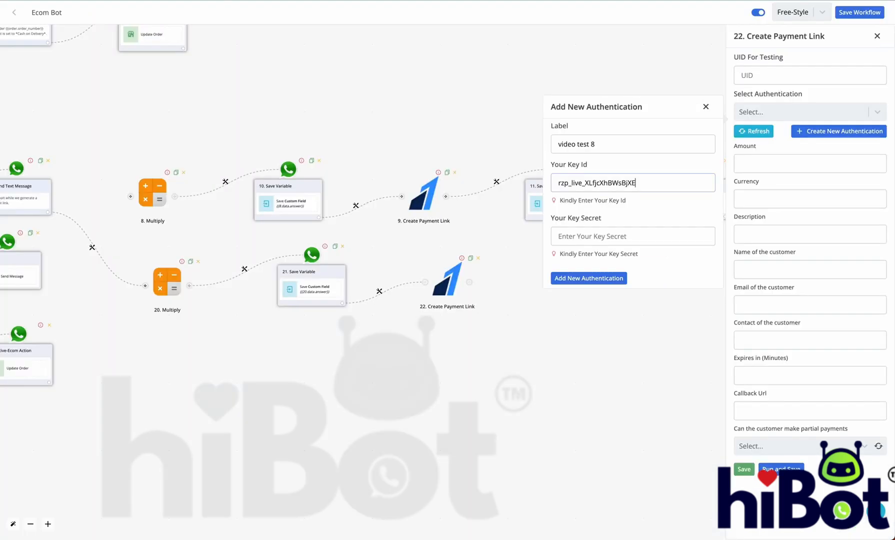
left_click(575, 236)
key("ctrl+v")
left_click(590, 278)
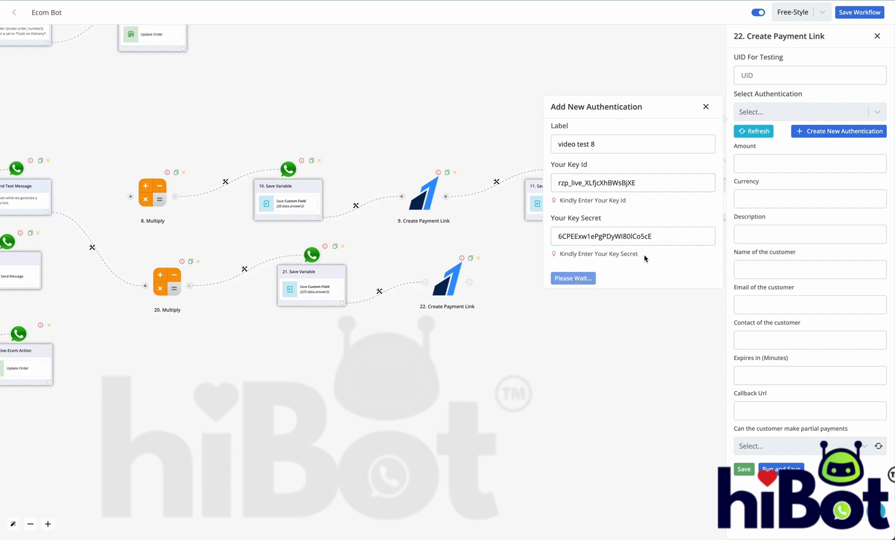
- Select the "video test 8" authentication for the payment link and map its Amount to {{custom_field}}
left_click(799, 111)
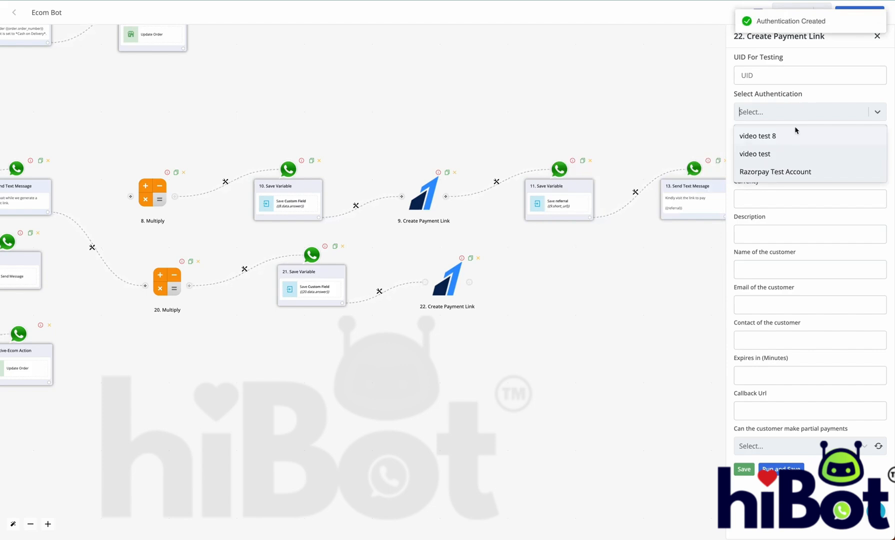
left_click(793, 134)
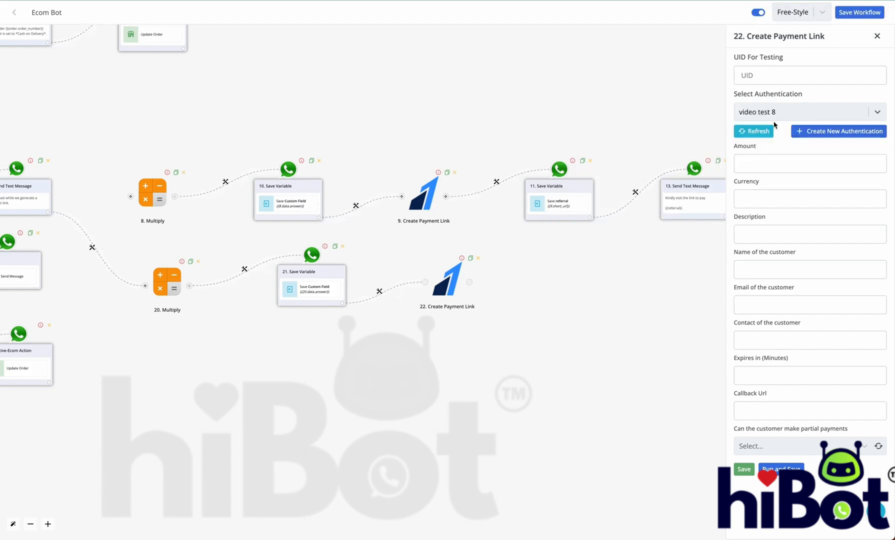
left_click(767, 164)
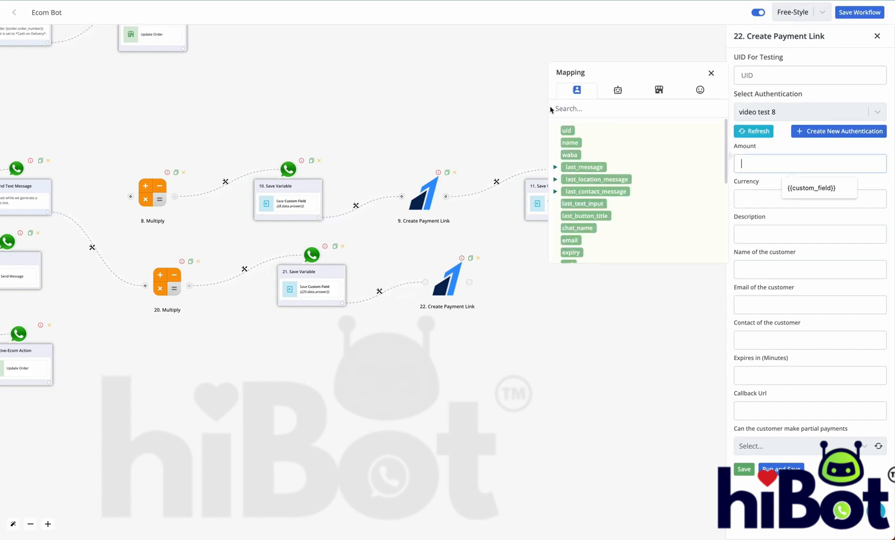
left_click(656, 93)
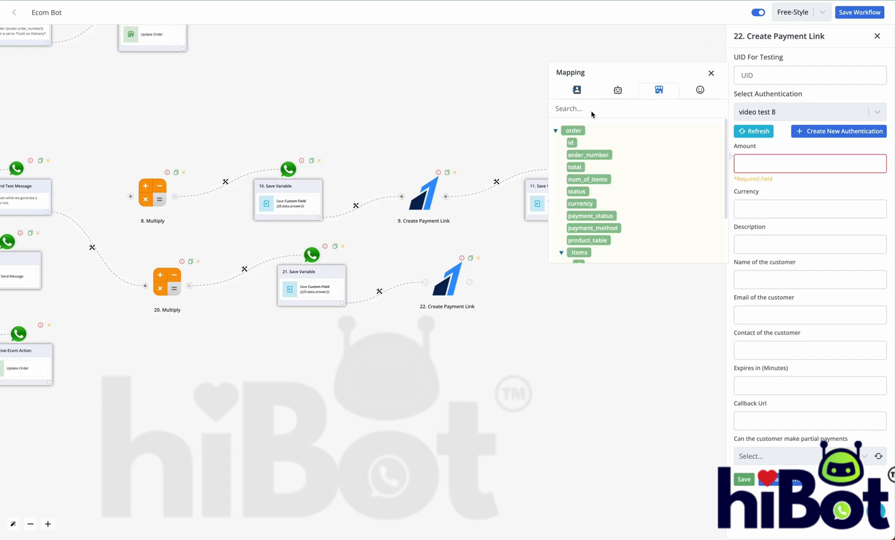
left_click(593, 89)
type("custom")
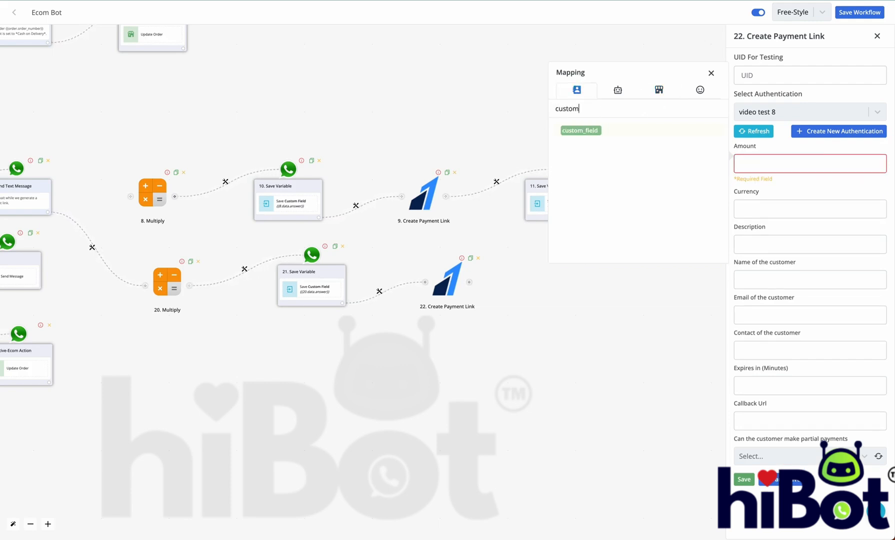
left_click(584, 131)
- Map the payment link's Currency to the store order's {{order.currency}} variable
left_click(794, 209)
left_click(659, 135)
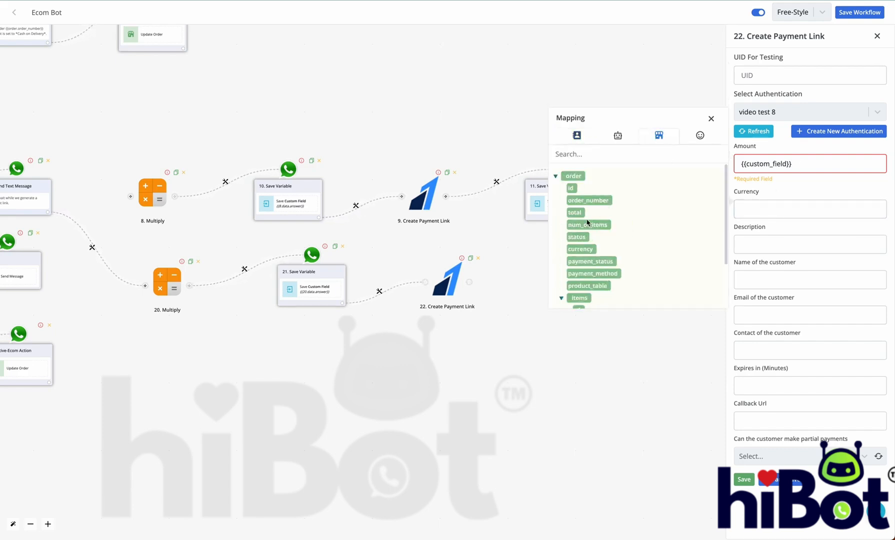
left_click(580, 248)
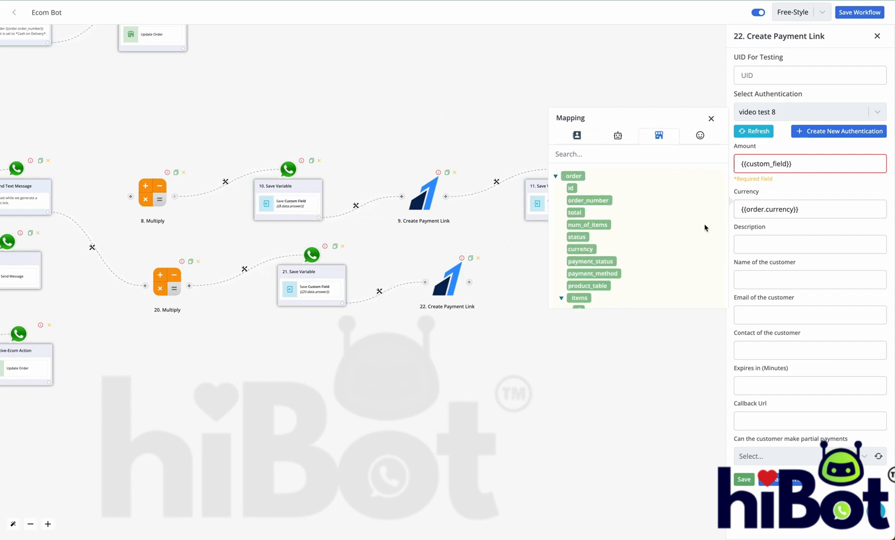
triple_click(750, 209)
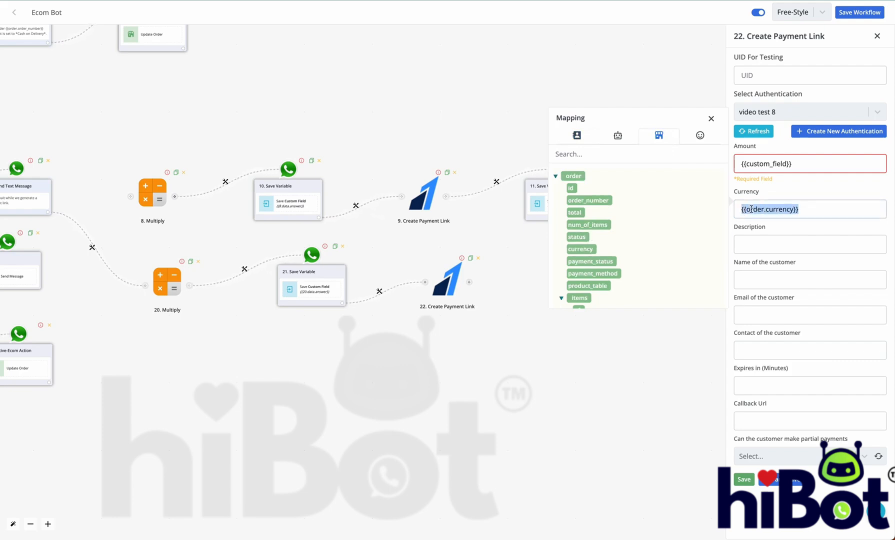
- Set the payment link's Description to "Order Number - " followed by a sample order number
left_click(755, 235)
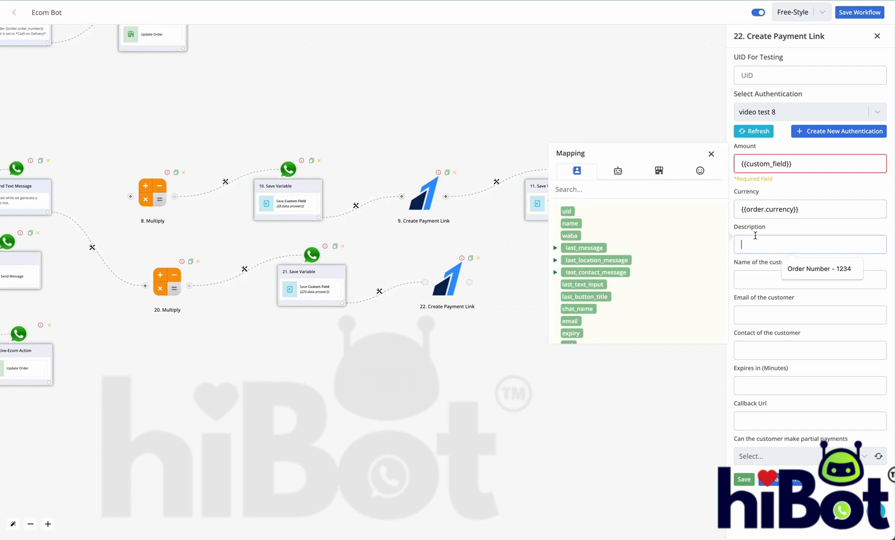
type("Order Number - ")
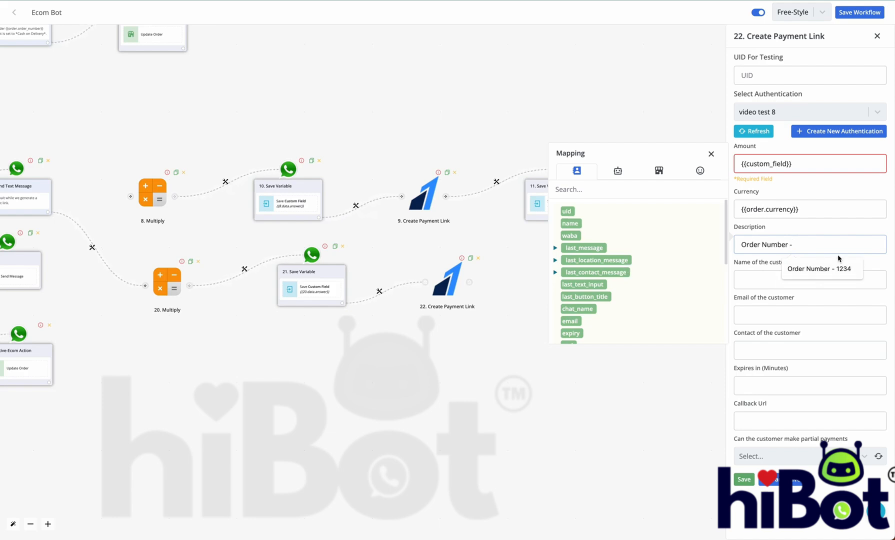
type("12345")
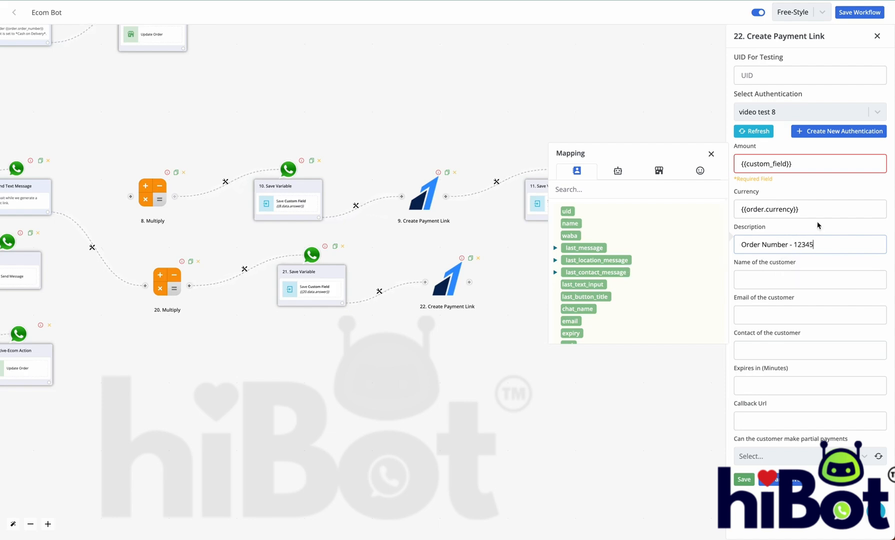
- Replace the mapped values with test values: Amount 1000 and Currency INR
triple_click(814, 165)
type("1000")
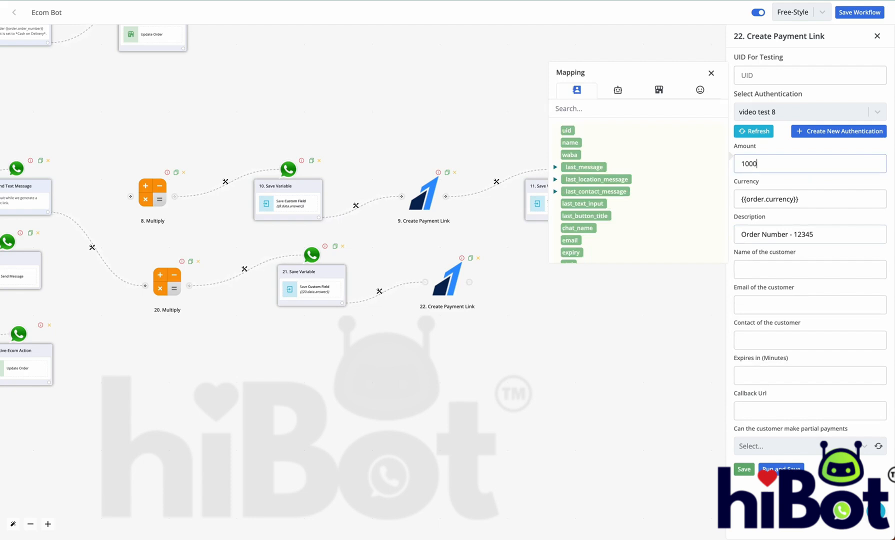
triple_click(804, 205)
type("INR")
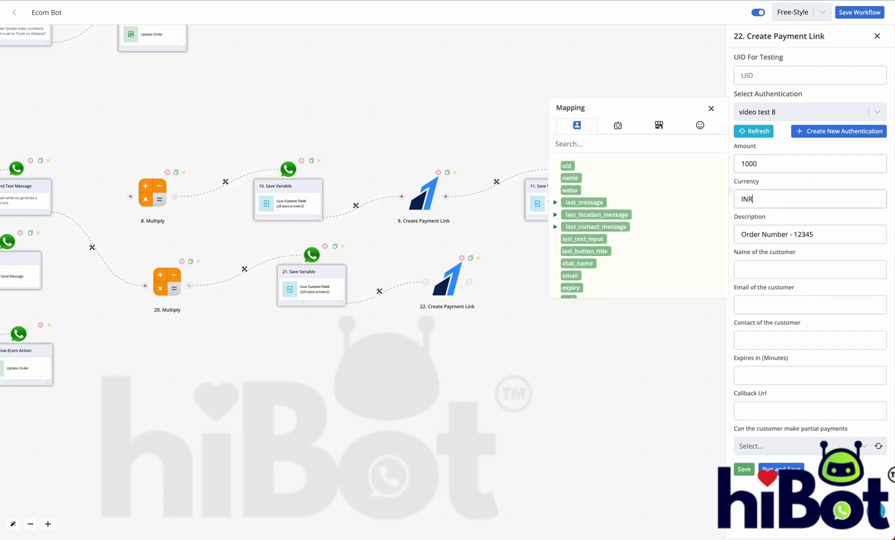
- Fill in the payment link's customer details with a test name, e-mail address and contact number
left_click(771, 268)
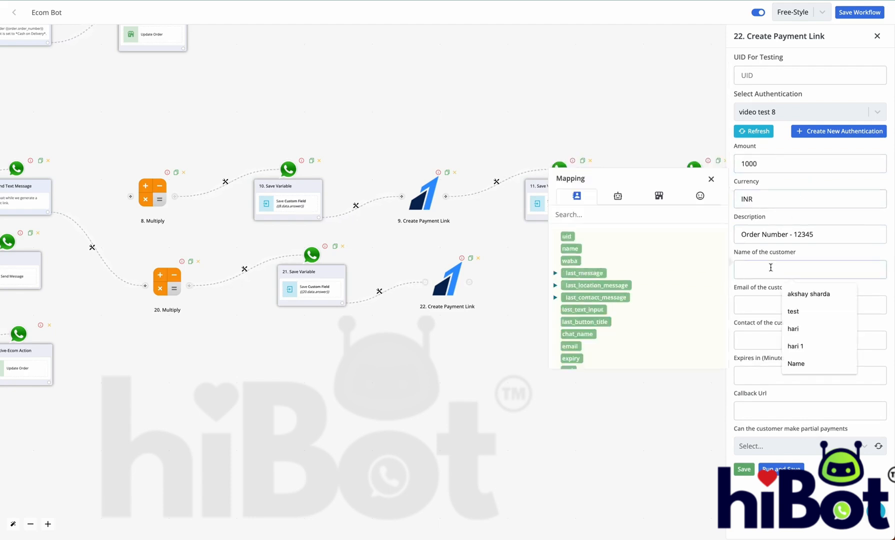
type("test ")
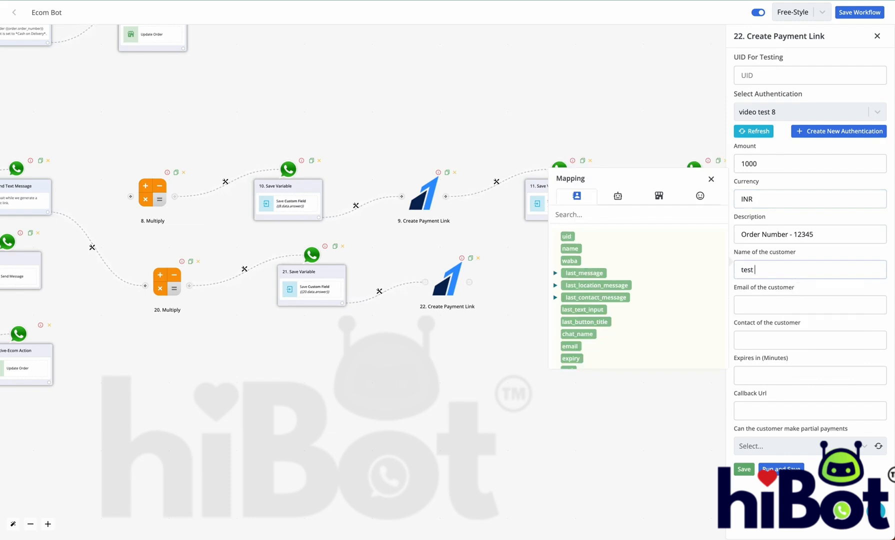
type("name")
left_click(772, 305)
type("t")
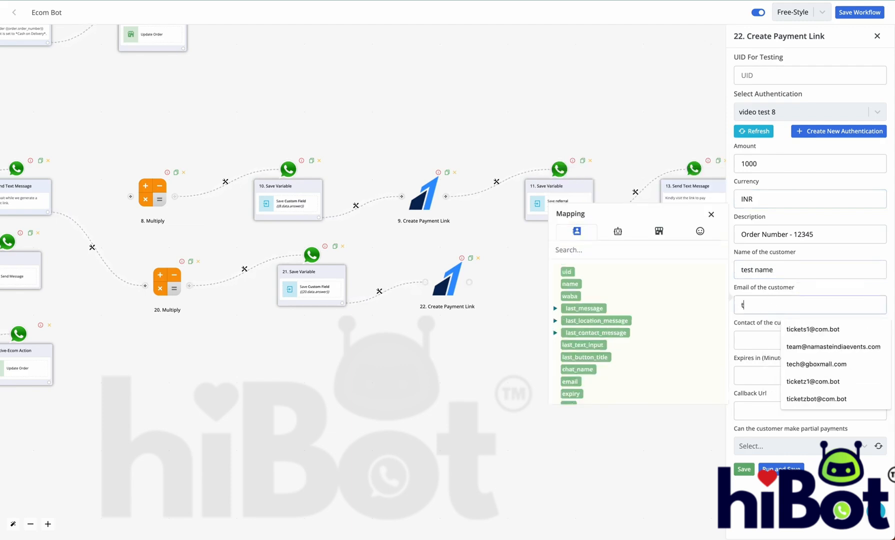
type("est")
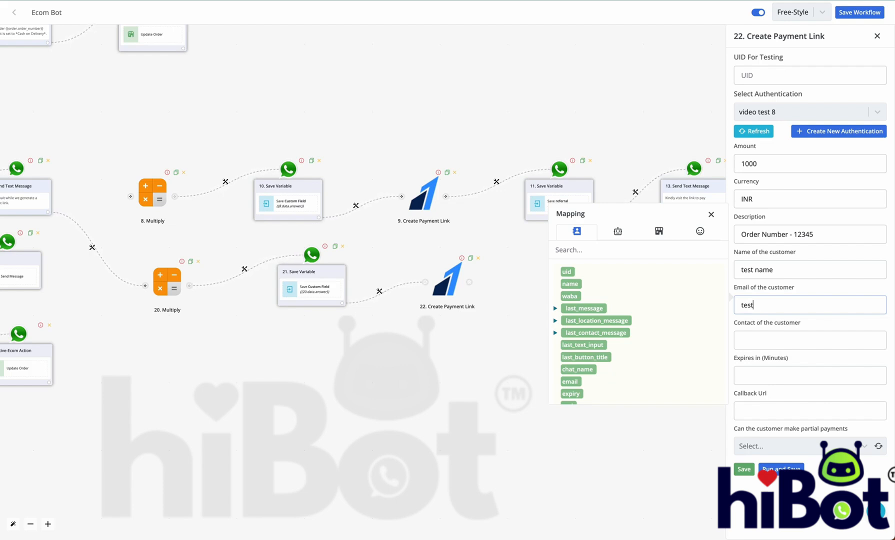
type("@test.com")
left_click(778, 334)
left_click(789, 364)
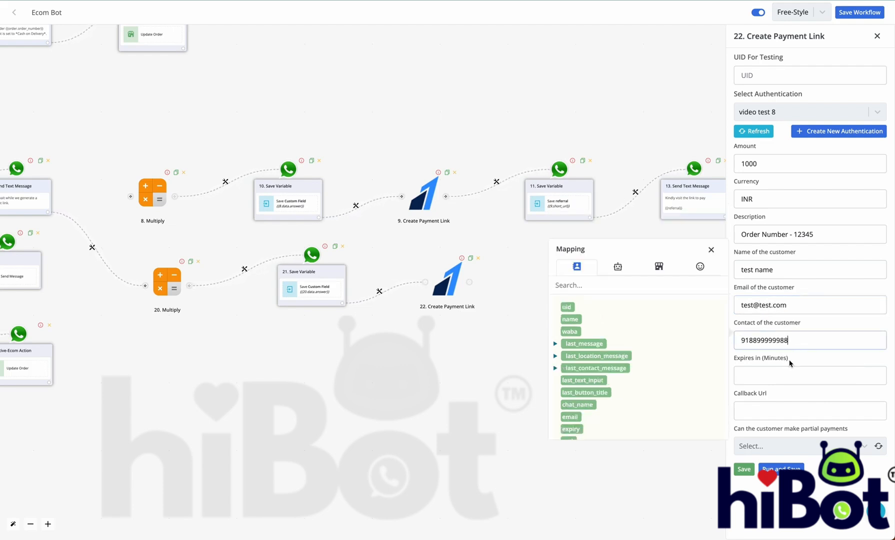
- Set the payment link to expire in 15 minutes and set partial payments to False
left_click(789, 370)
type("15")
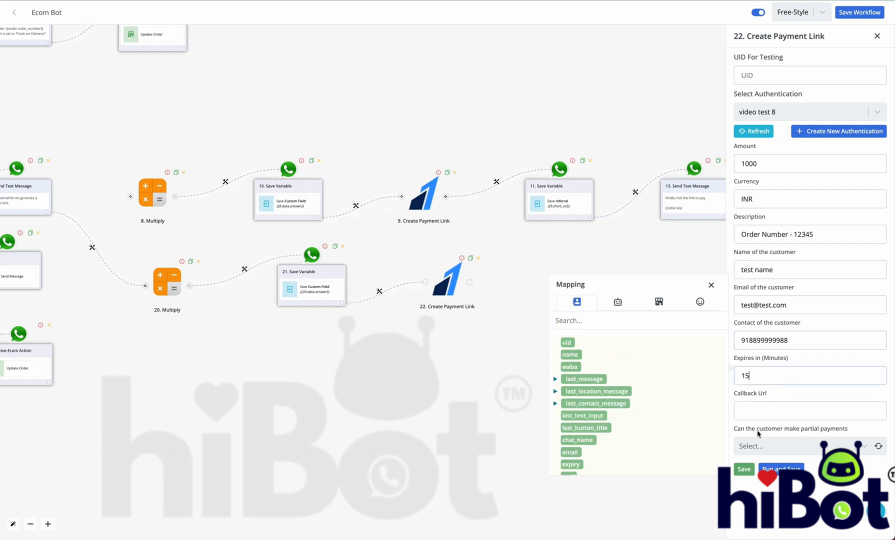
left_click(824, 443)
left_click(747, 488)
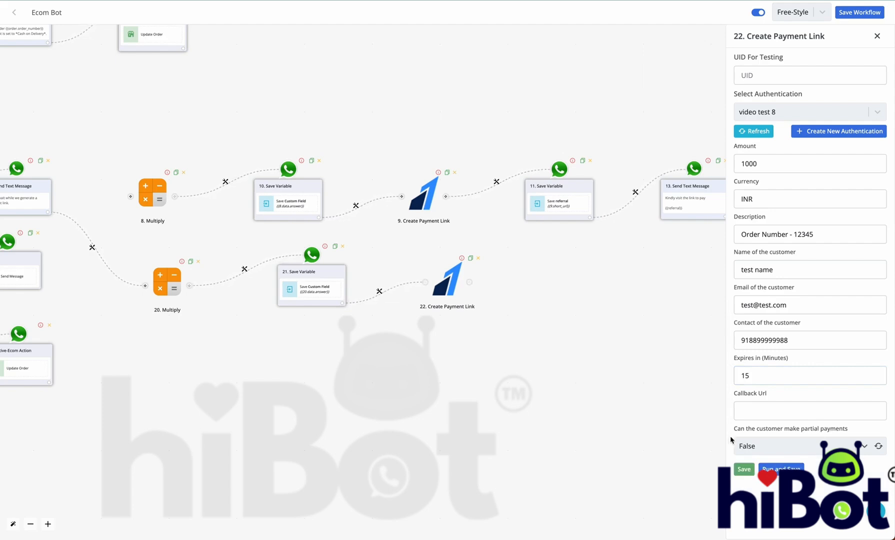
triple_click(747, 395)
left_click(748, 409)
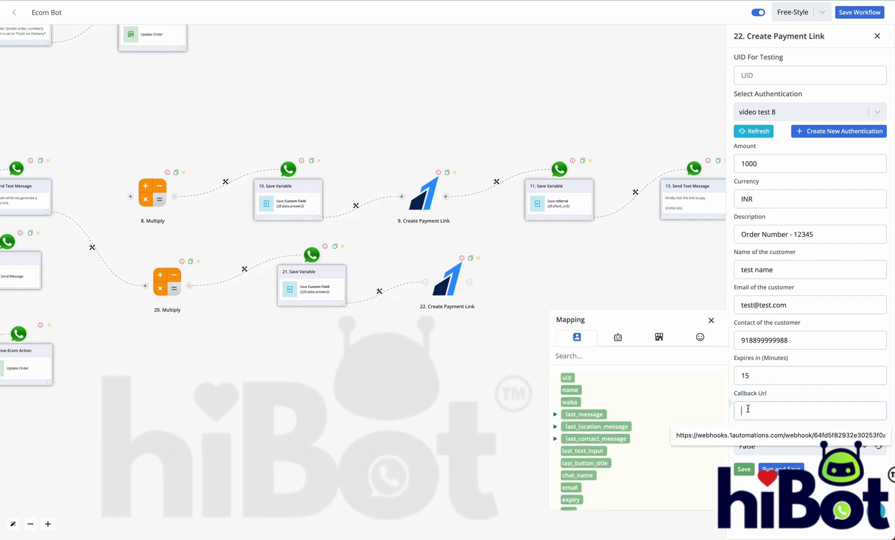
left_click(760, 395)
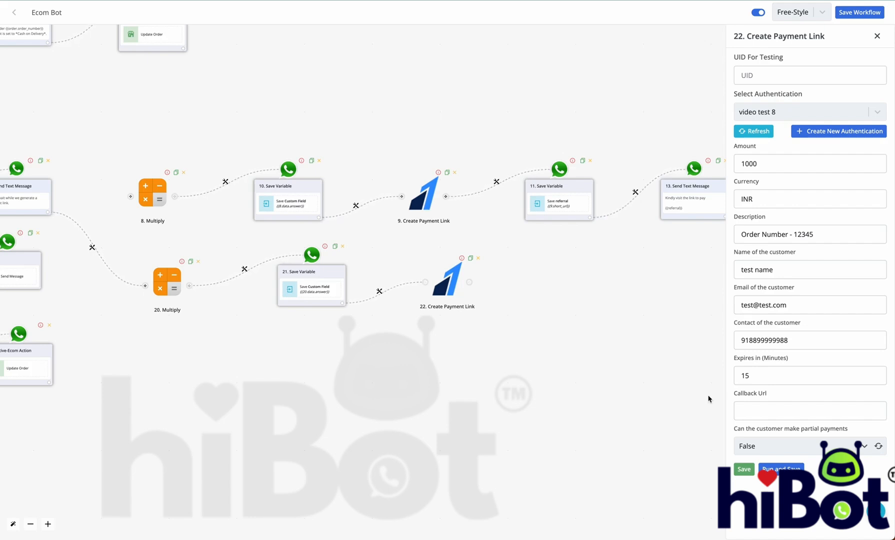
left_click(759, 407)
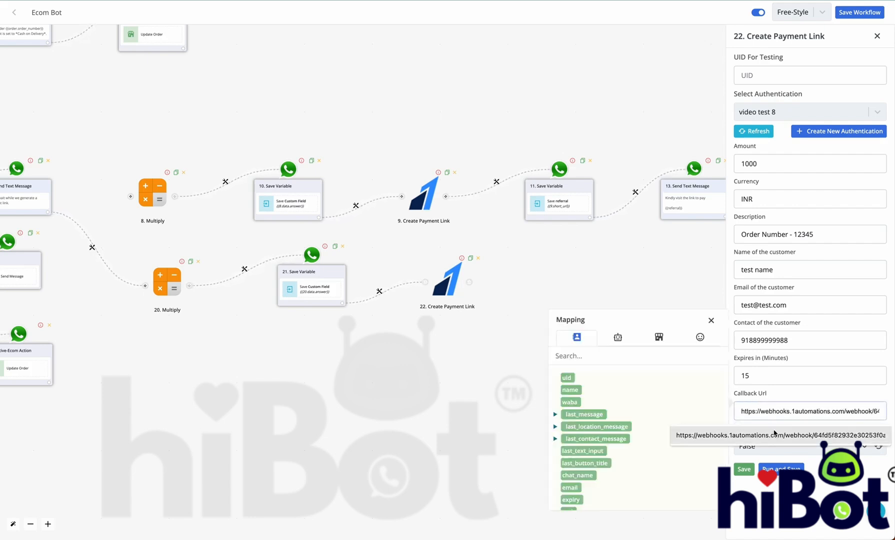
left_click(789, 400)
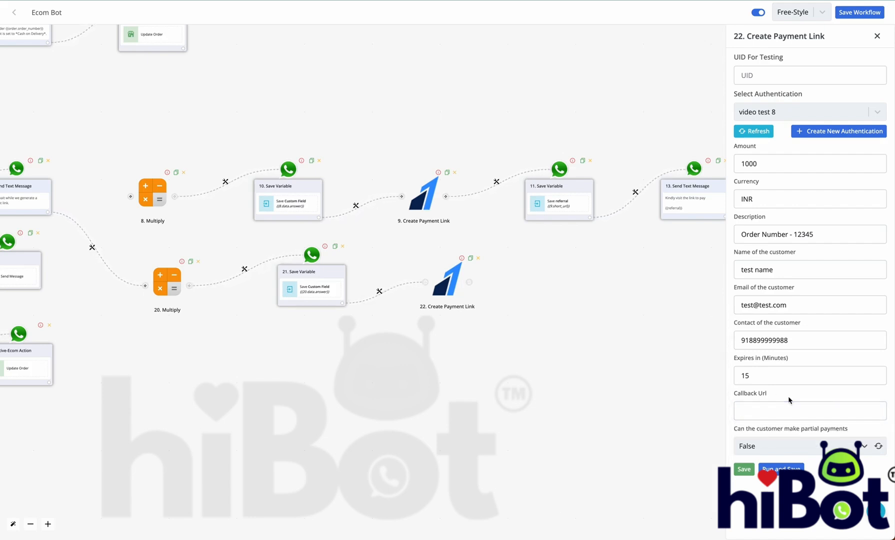
left_click(787, 408)
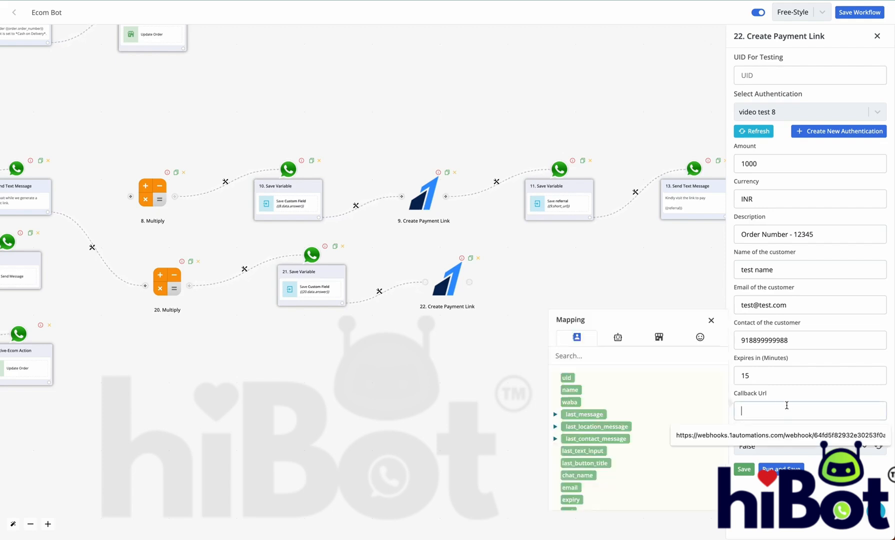
left_click(774, 398)
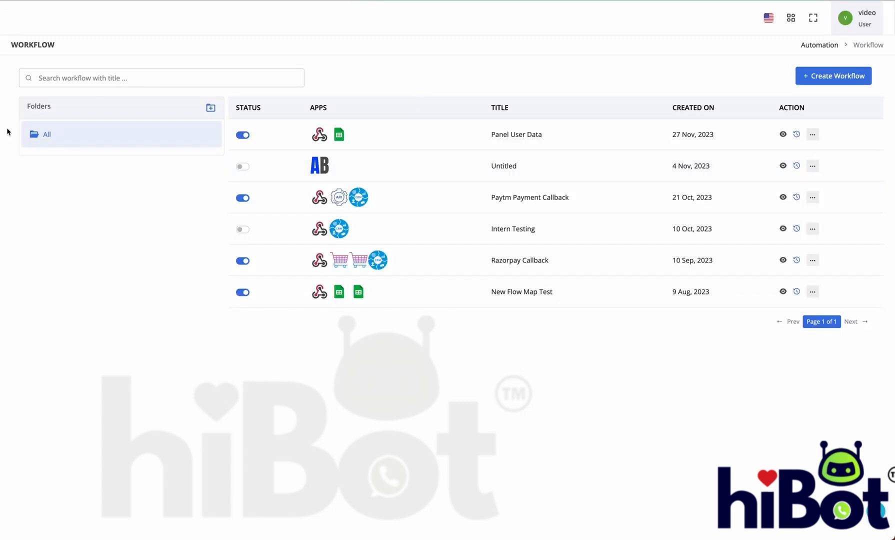
- Open the Razorpay Callback workflow and delete the connection between Custom Webhook and Update an Order Field
mouse_move(7, 132)
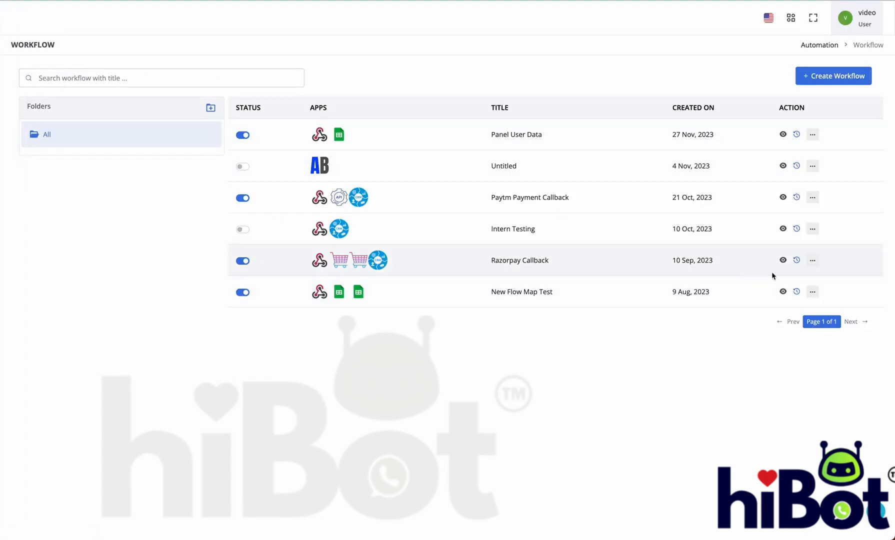
right_click(834, 80)
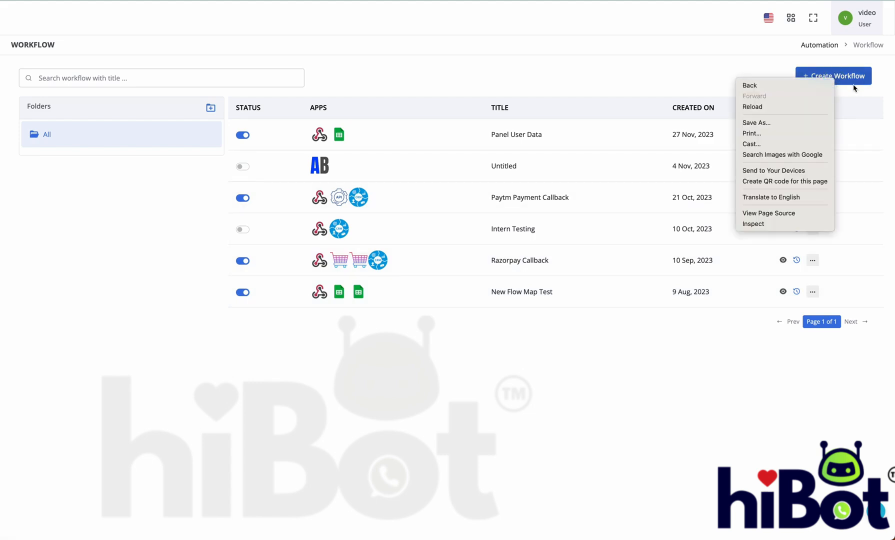
left_click(784, 261)
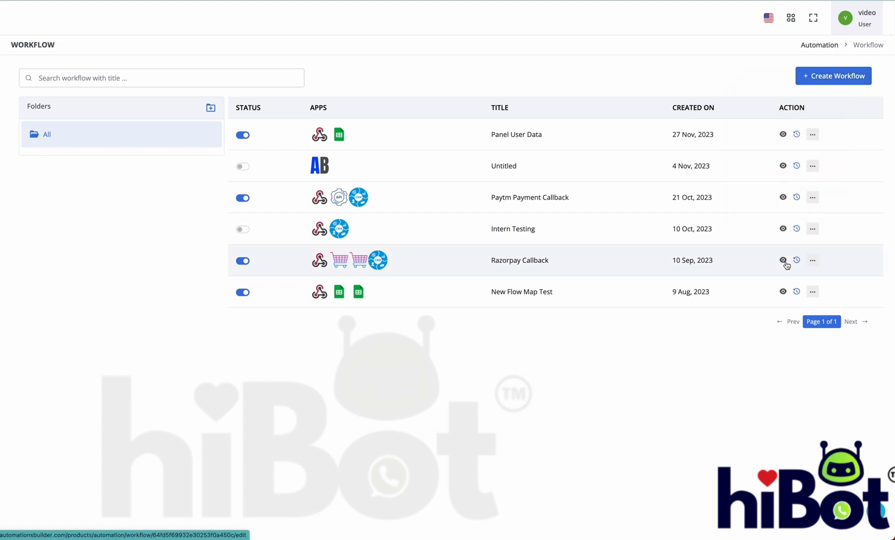
left_click(783, 261)
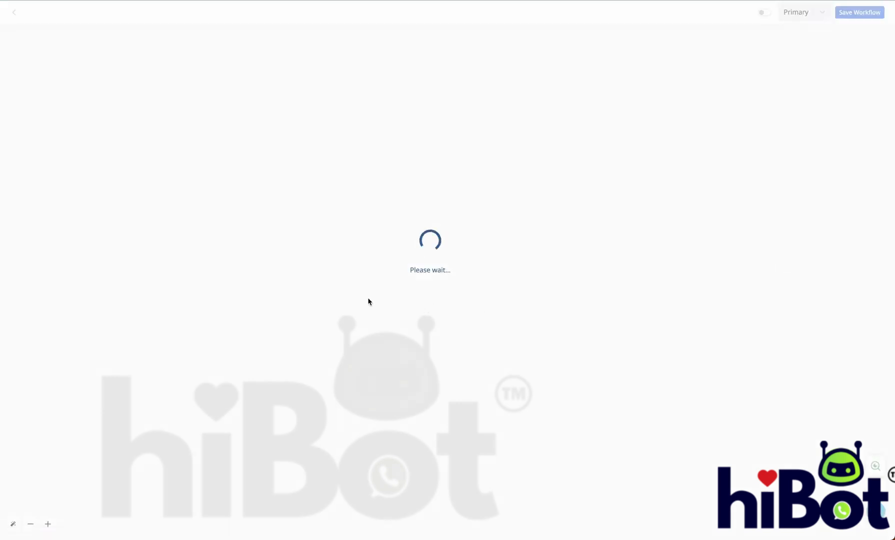
left_click(209, 266)
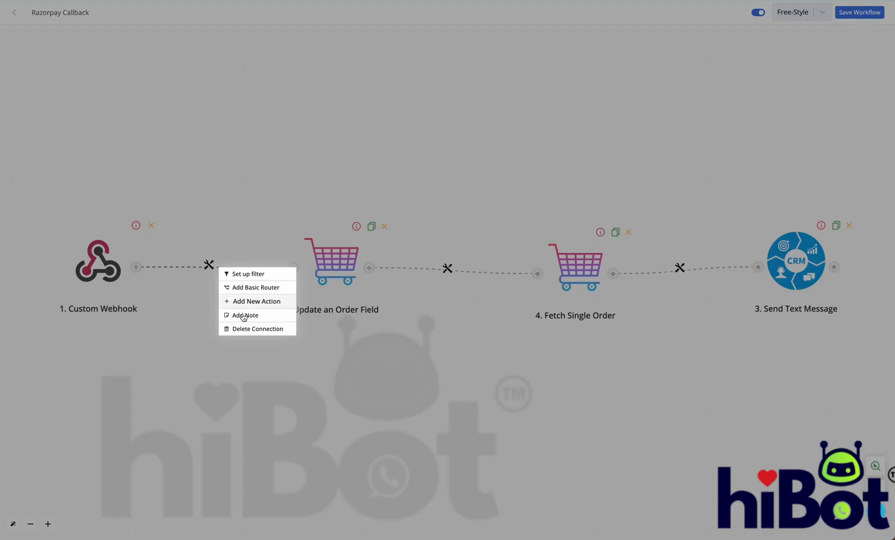
left_click(246, 330)
- Copy the Webhook URL of the Custom Webhook trigger and start capturing its incoming webhook
left_click_drag(182, 325, 440, 336)
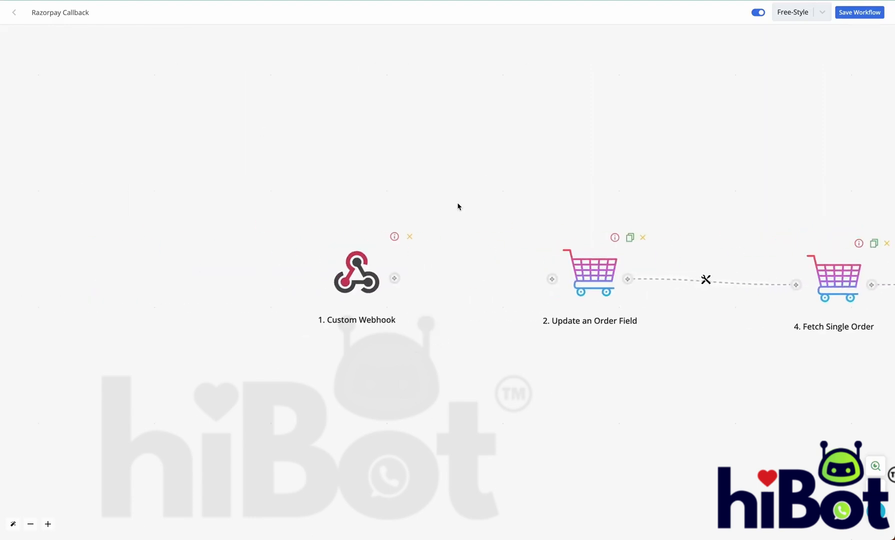
left_click(382, 277)
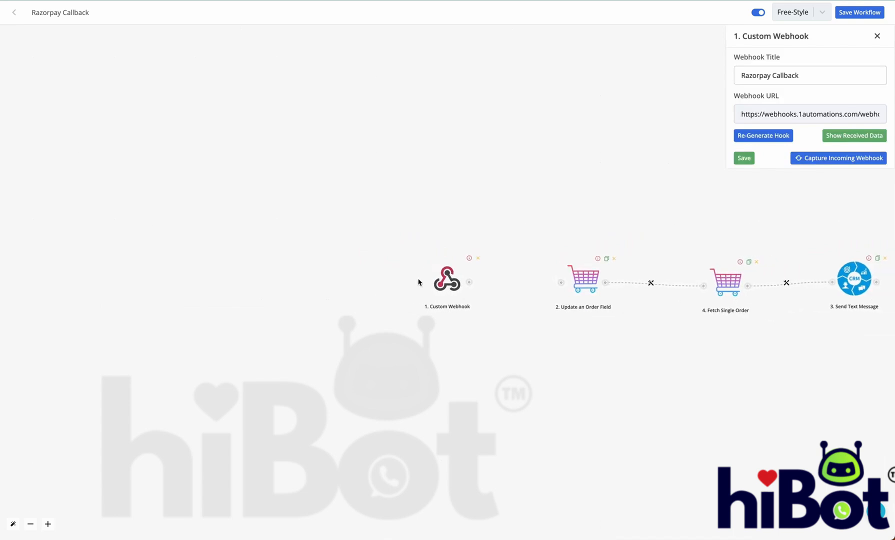
scroll(464, 279, "up", 5)
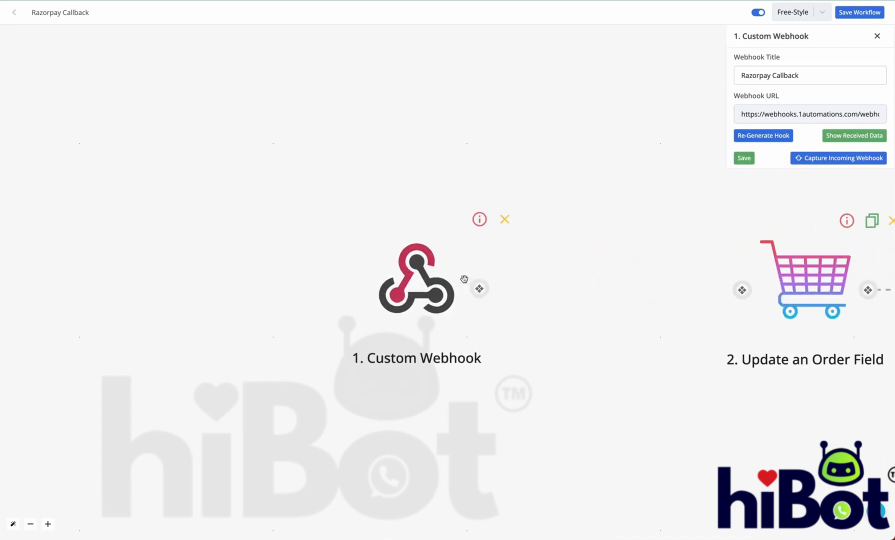
triple_click(820, 76)
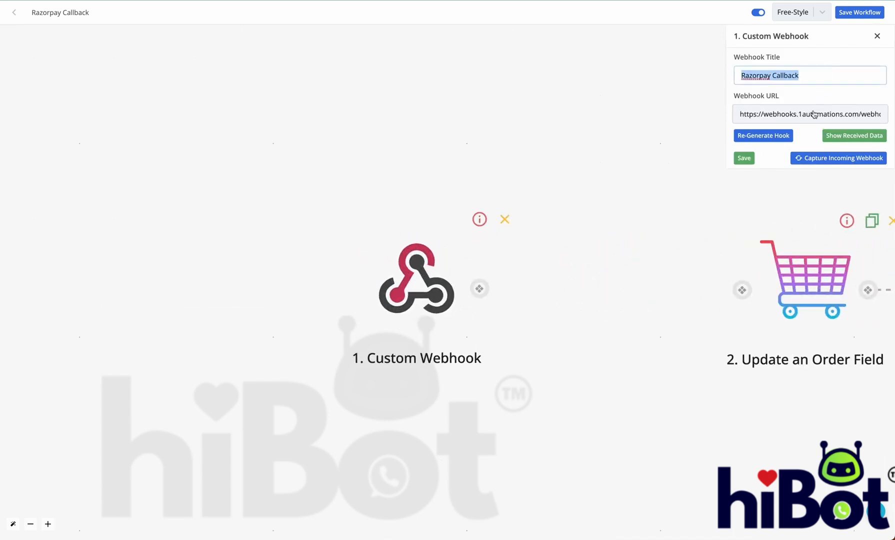
left_click_drag(749, 114, 892, 112)
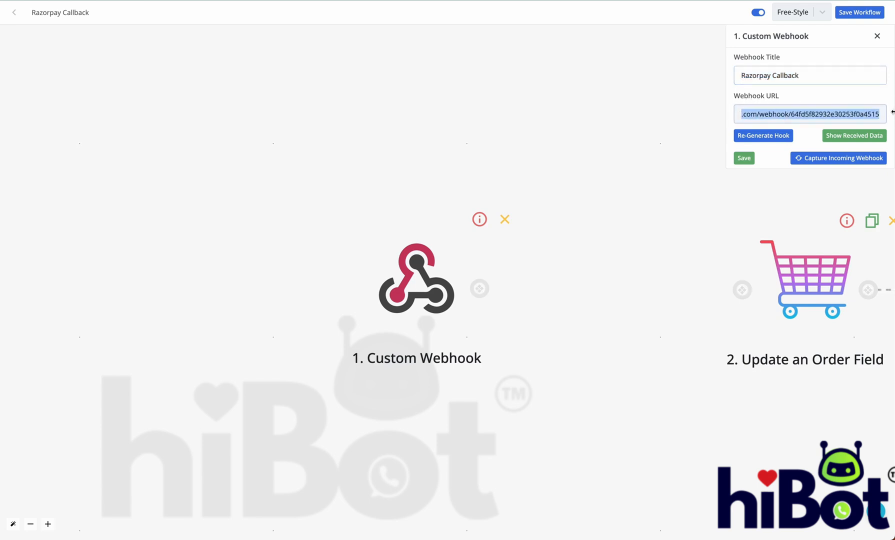
left_click(856, 117)
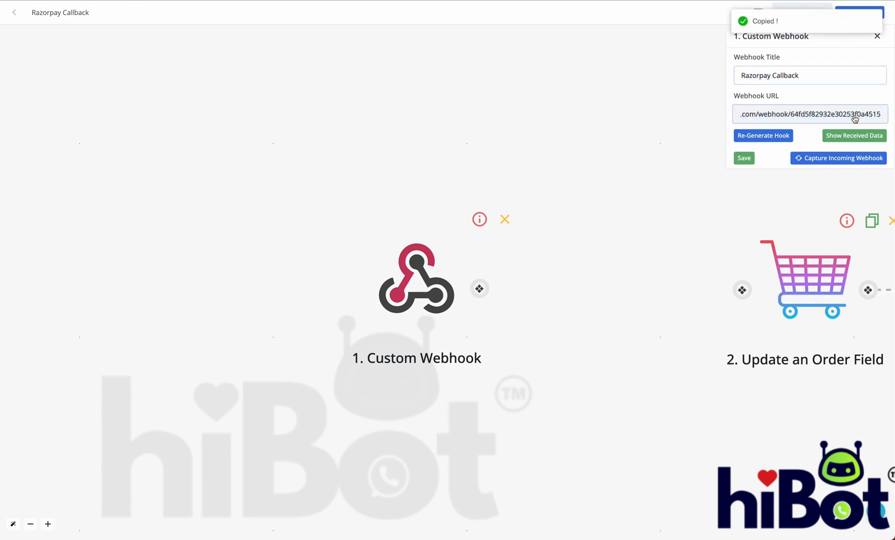
left_click(830, 160)
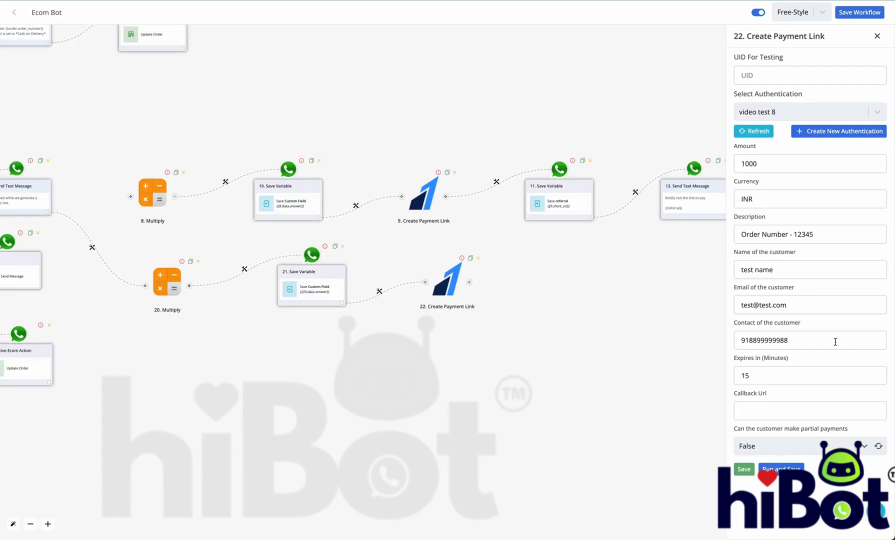
- Paste the copied webhook URL as the payment link's Callback Url and append ?orderid= with the order id variable {{order.id}}
left_click(819, 413)
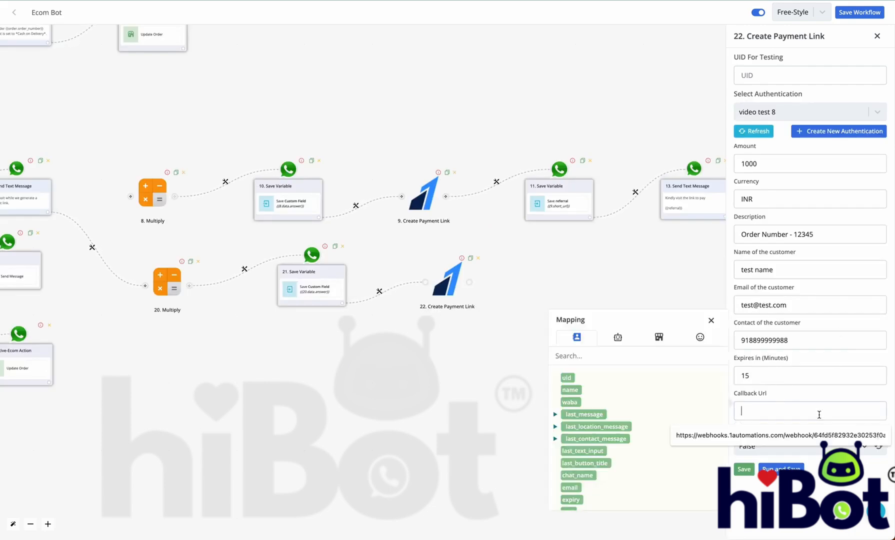
key("ctrl+v")
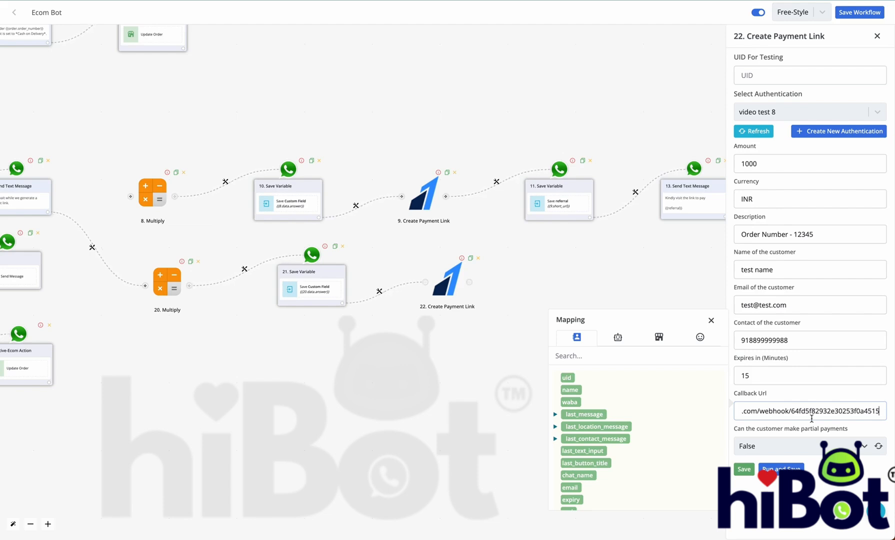
type("?")
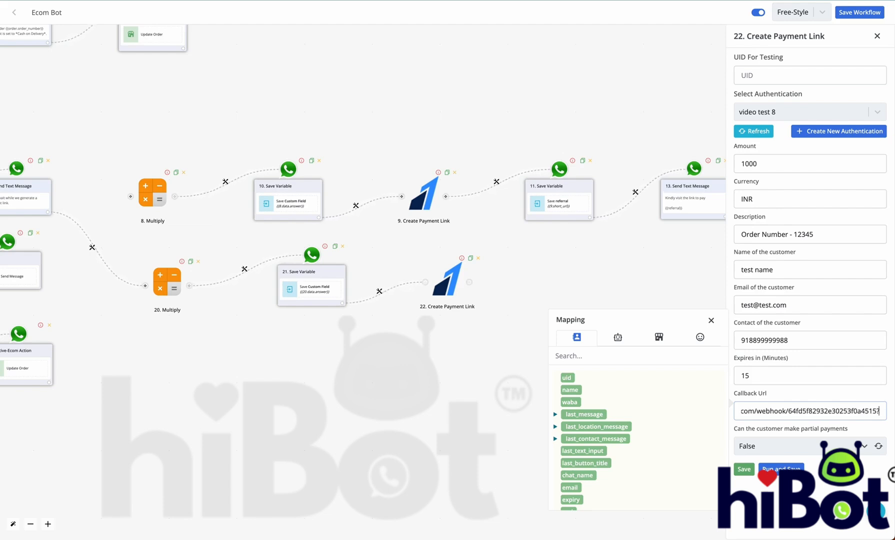
type("order")
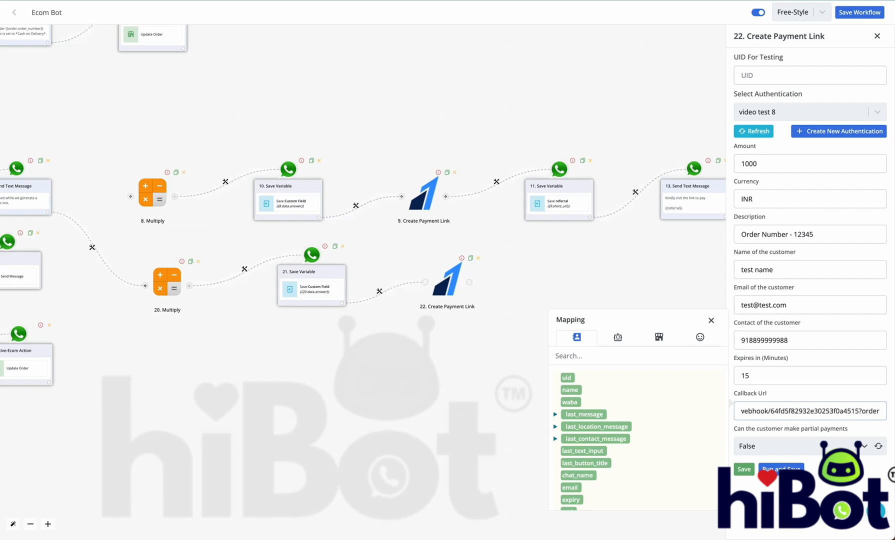
type("_id")
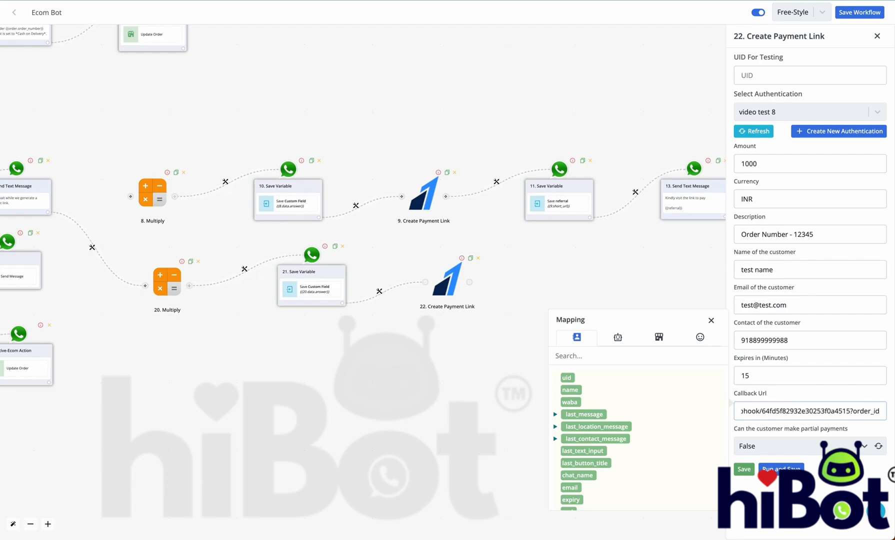
key("BackSpace")
key("BackSpace")
key("BackSpace")
type("id=")
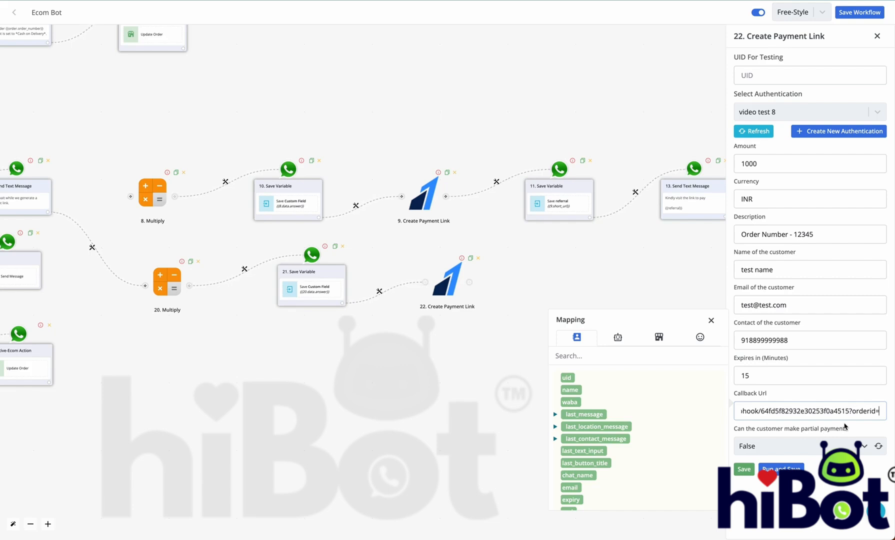
left_click_drag(852, 411, 877, 410)
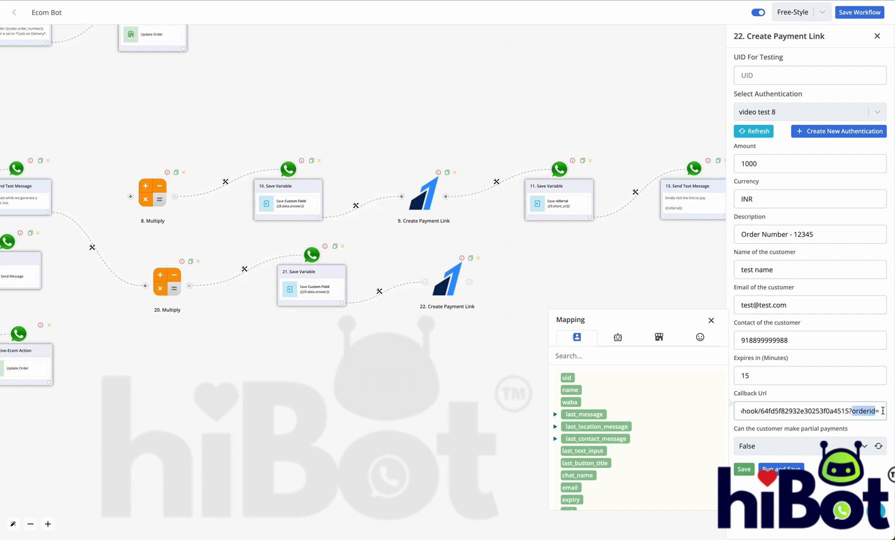
left_click(664, 342)
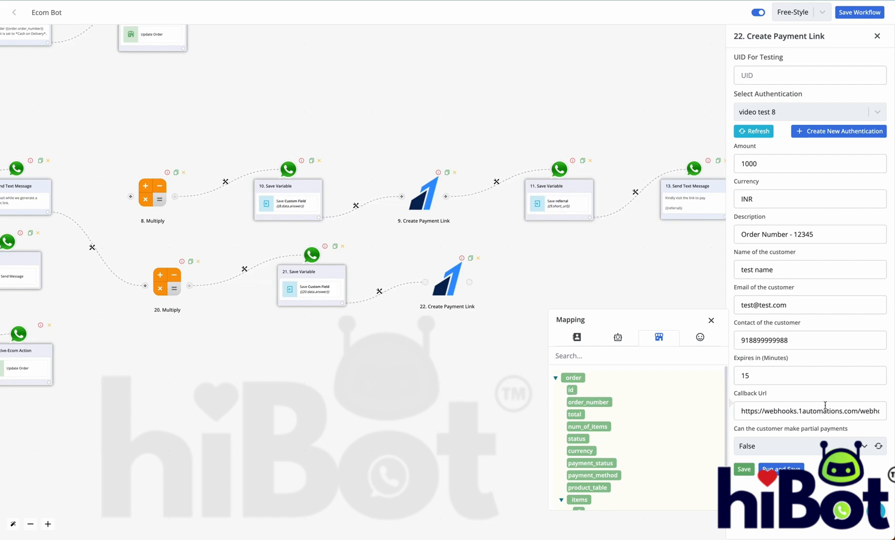
- Append &number= with the contact variable {{waba}} to the end of the Callback Url
key("super+Right")
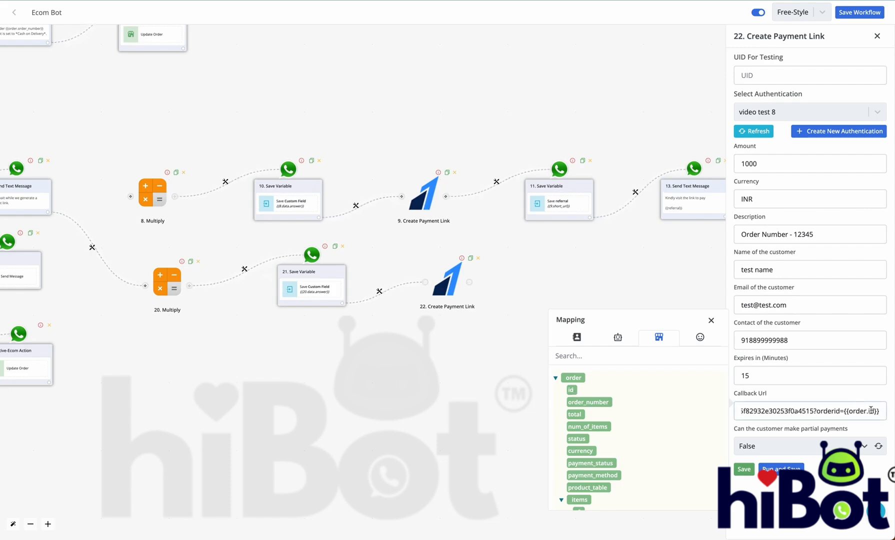
type("&")
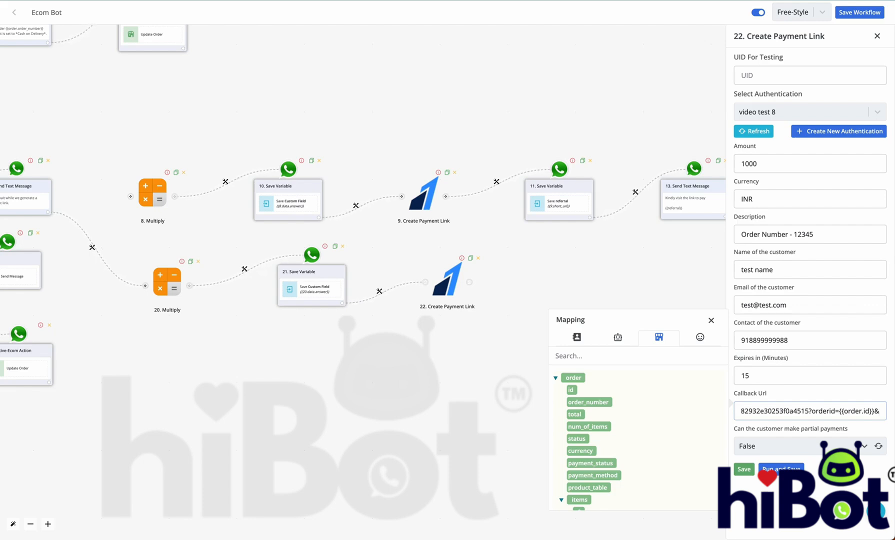
type("number=")
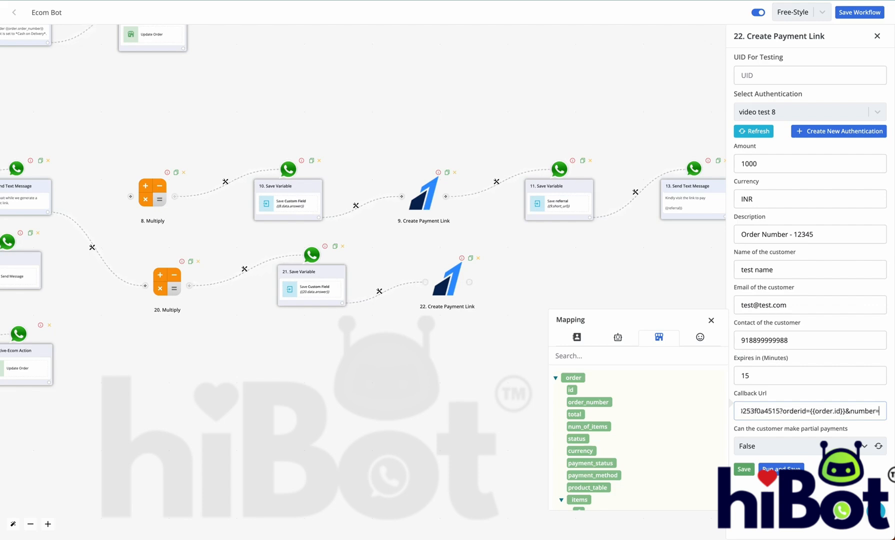
left_click(577, 337)
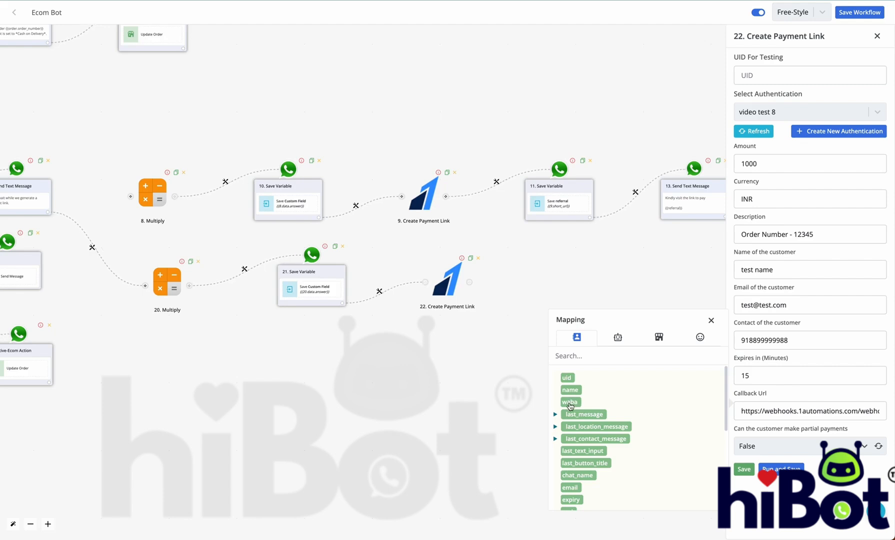
left_click_drag(570, 406, 862, 411)
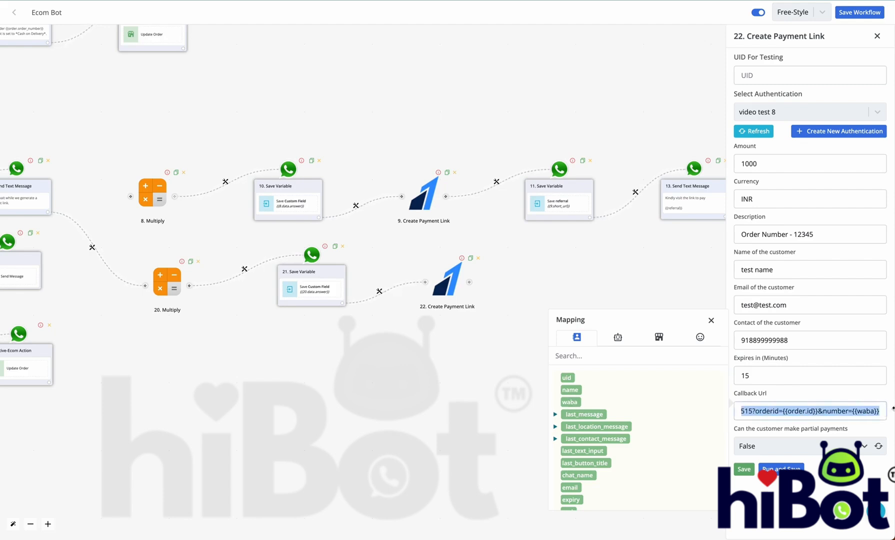
left_click(862, 411)
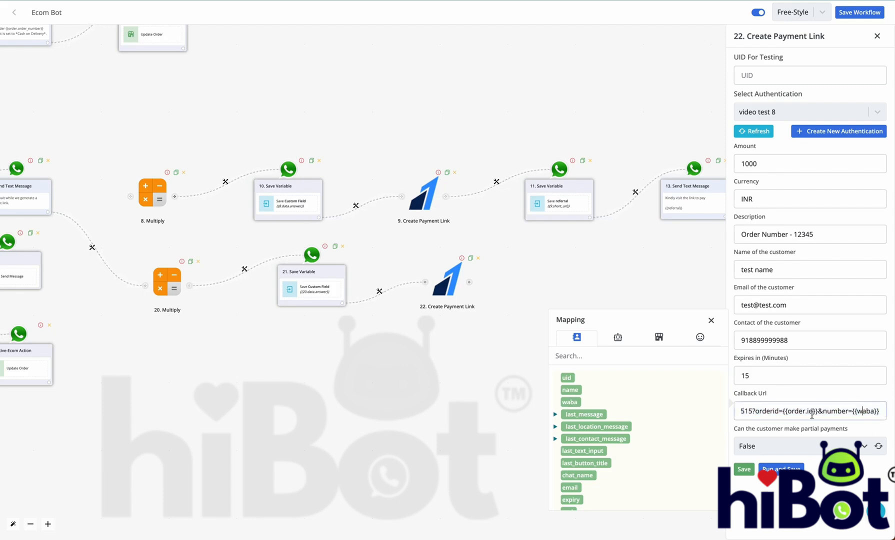
- Review the orderid and number parameters of the Callback Url and the available order variables
triple_click(781, 411)
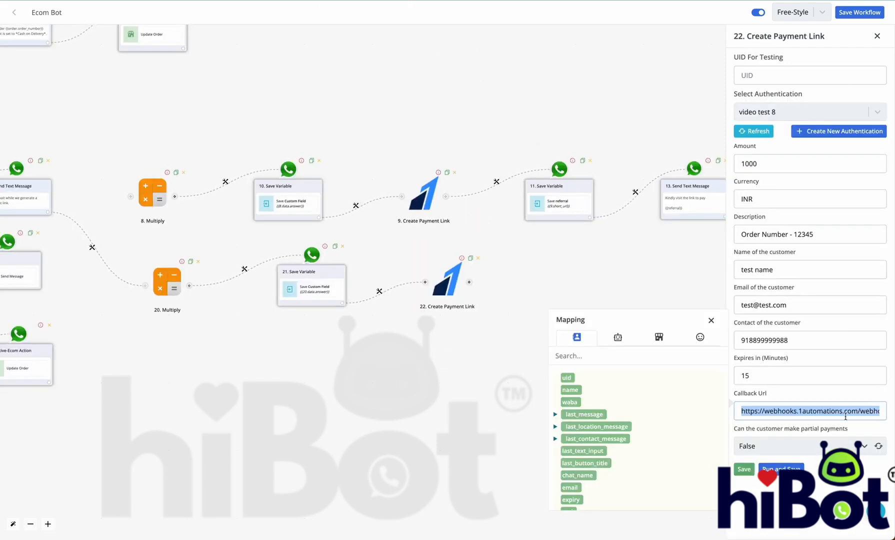
key("ctrl+v")
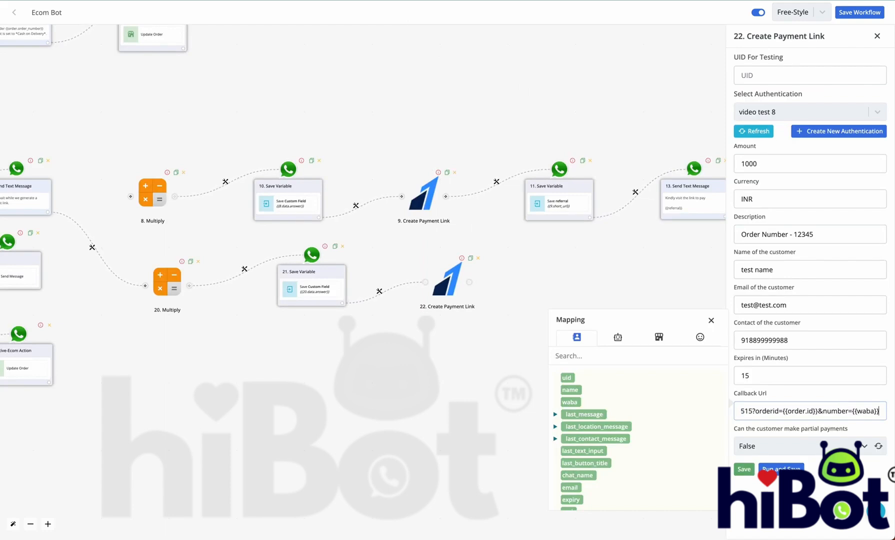
left_click_drag(783, 413, 809, 413)
left_click(658, 339)
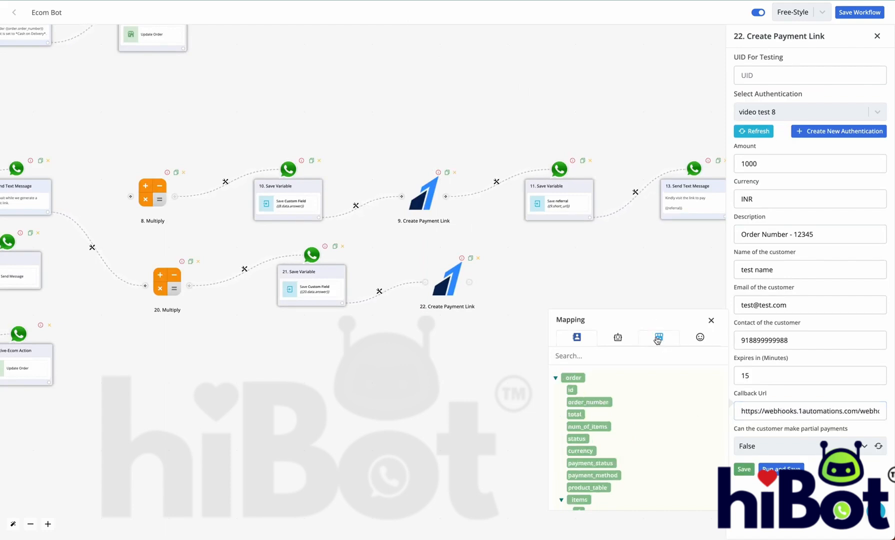
left_click(863, 408)
key("End")
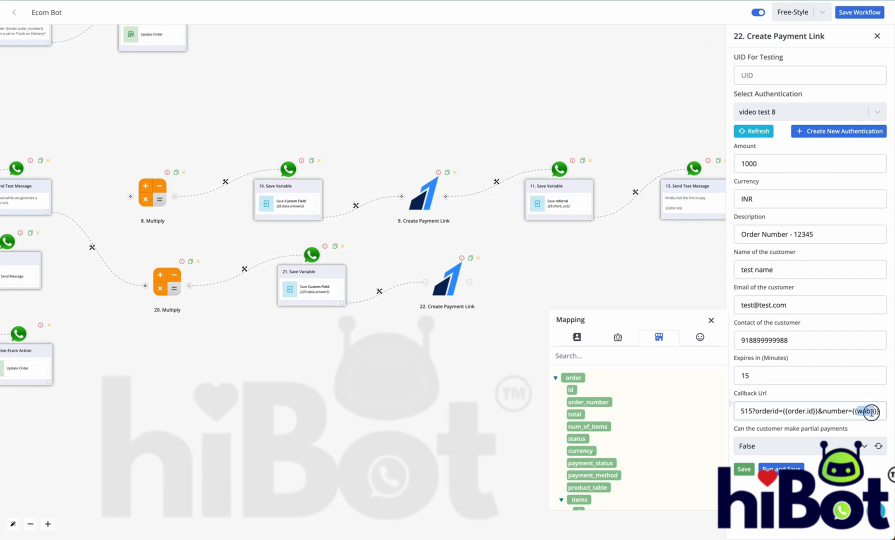
key("ctrl+a")
- Run and save the Create Payment Link module and examine its captured output down to the short_url
left_click(780, 468)
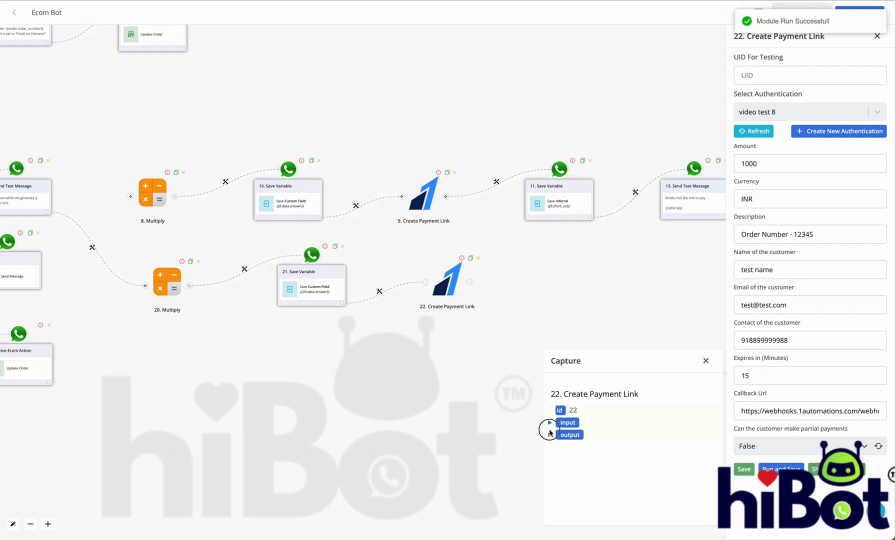
left_click(550, 434)
left_click(555, 459)
scroll(558, 461, "down", 5)
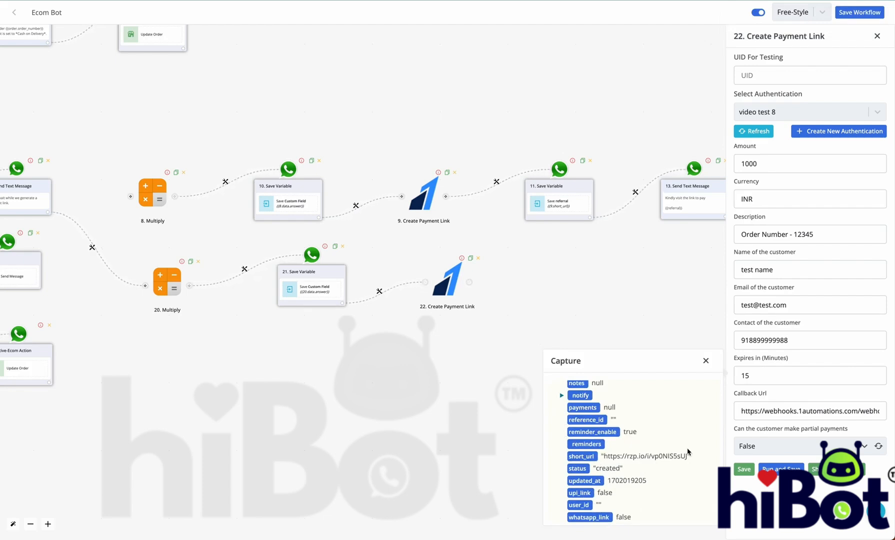
left_click(706, 361)
- Replace the test Amount of the payment link with the {{custom_field}} variable
left_click(761, 164)
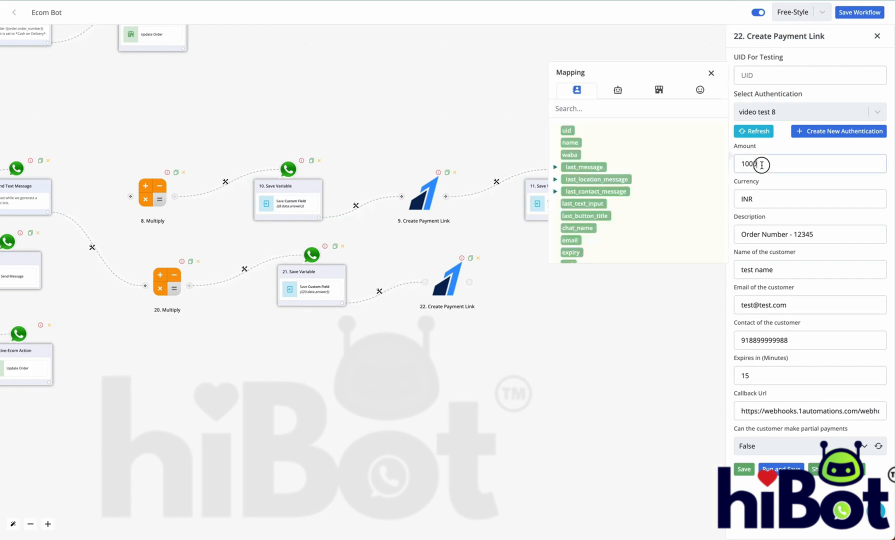
double_click(751, 164)
key("BackSpace")
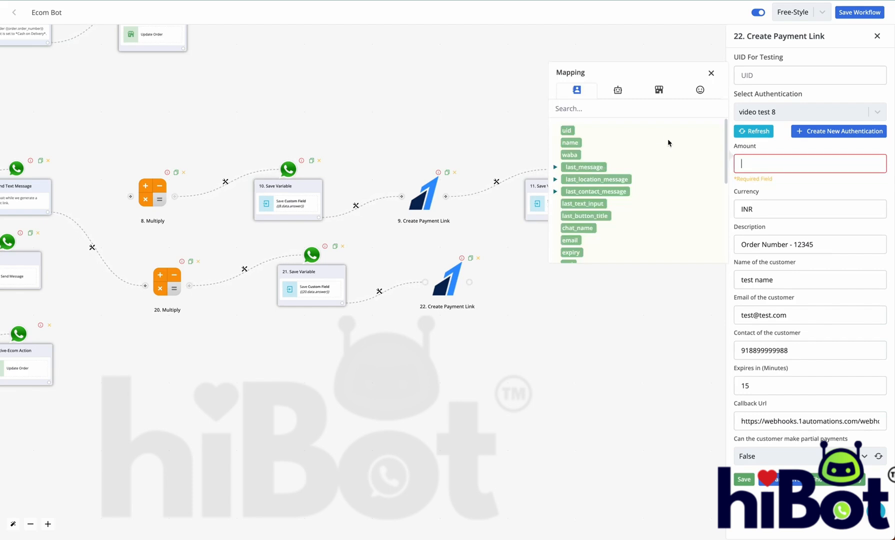
left_click(622, 113)
type("cus")
left_click(595, 131)
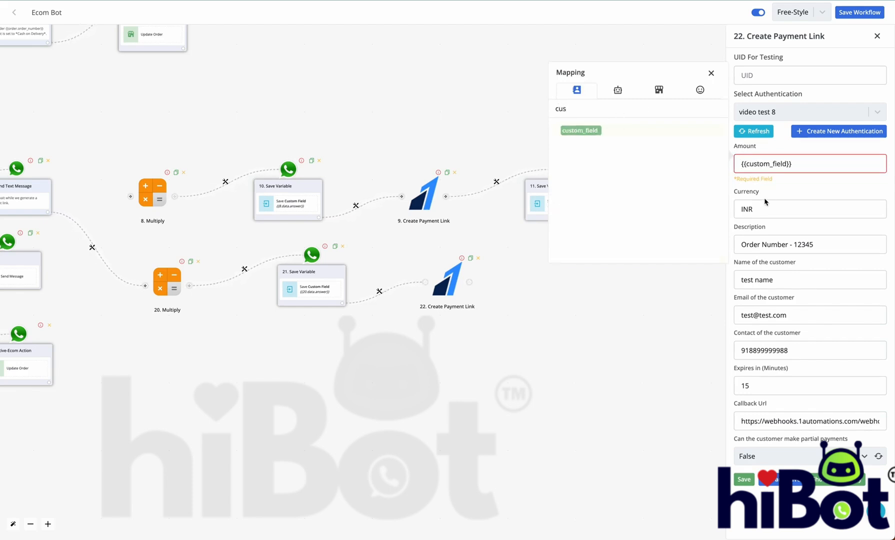
- Set the Currency to {{order.currency}} and replace the test number in the Description with {{order.order_number}}
double_click(765, 205)
key("BackSpace")
left_click(659, 135)
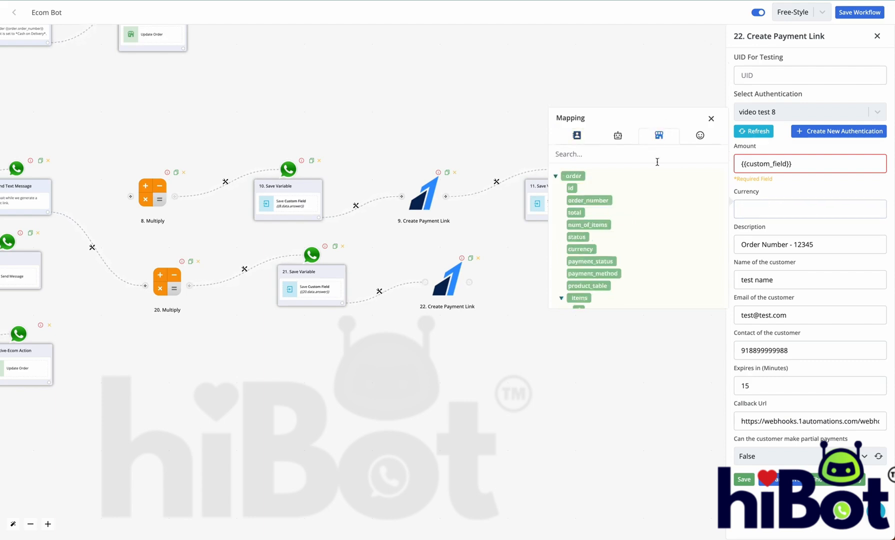
left_click(586, 249)
double_click(813, 245)
key("BackSpace")
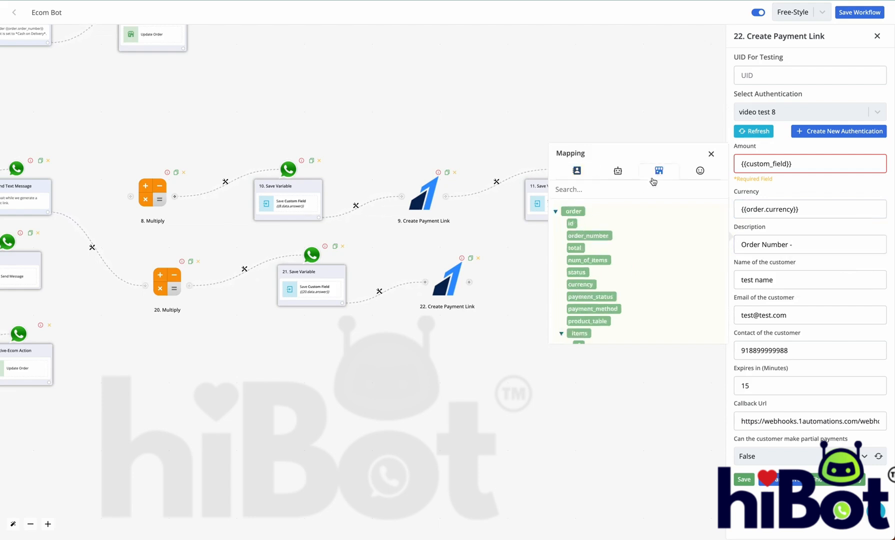
left_click(588, 237)
- Map the customer's name to the {{name}} variable and re-enter the test e-mail address for the customer
triple_click(779, 278)
key("BackSpace")
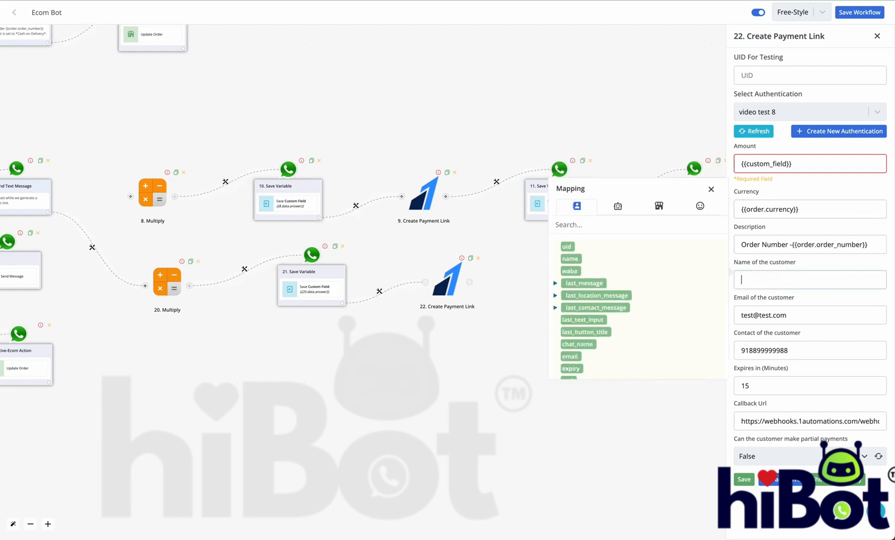
left_click(571, 258)
triple_click(766, 315)
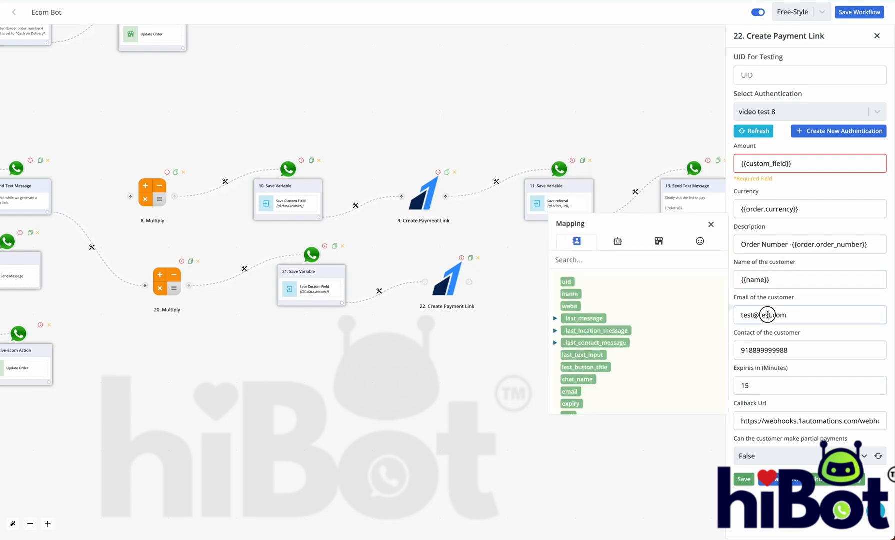
key("BackSpace")
type("test")
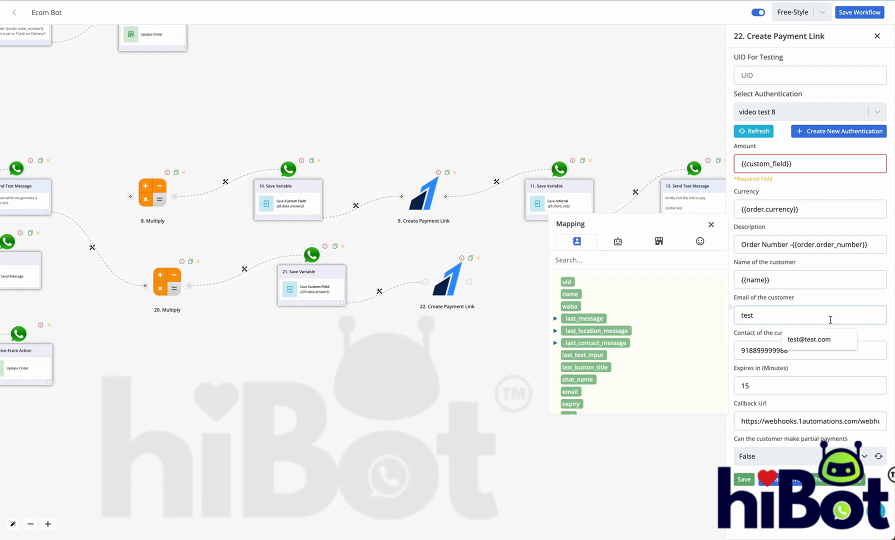
left_click(841, 332)
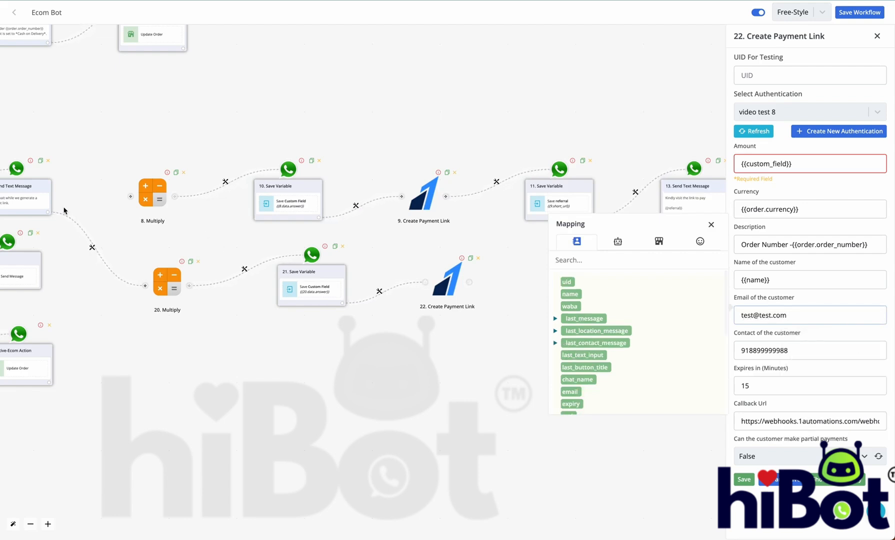
- Replace the customer's test contact number with the {{waba}} variable
left_click(785, 345)
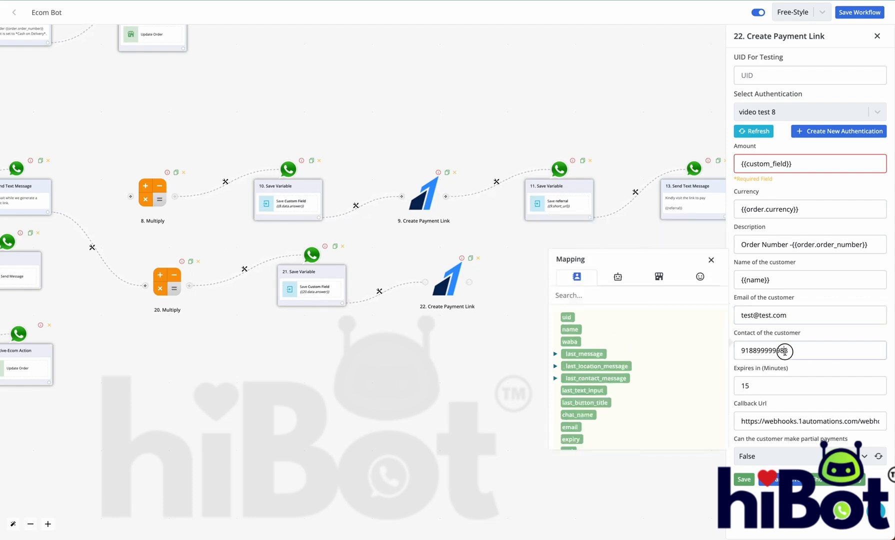
key("ctrl+a")
key("BackSpace")
left_click(571, 341)
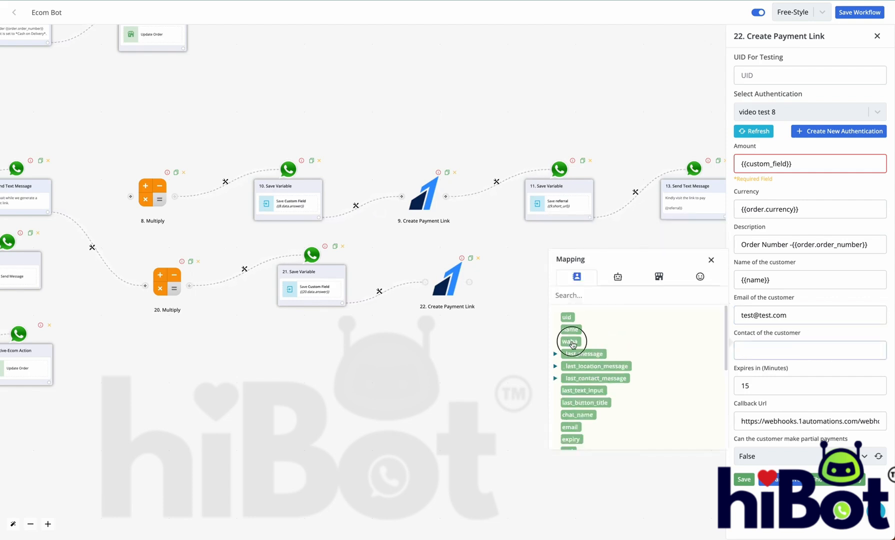
- Examine how the Callback Url passes the order id and the WhatsApp number as variables in its parameters
left_click(856, 418)
key("ctrl+a")
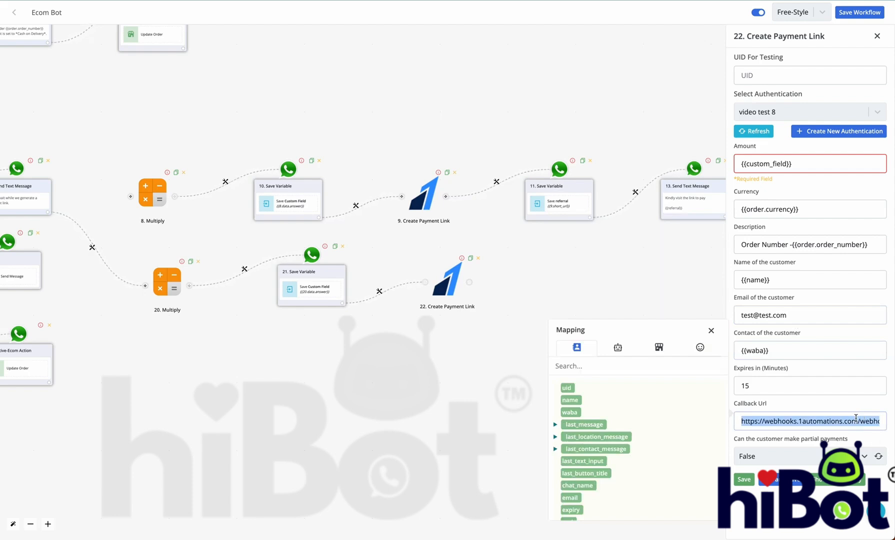
left_click(828, 419)
key("End")
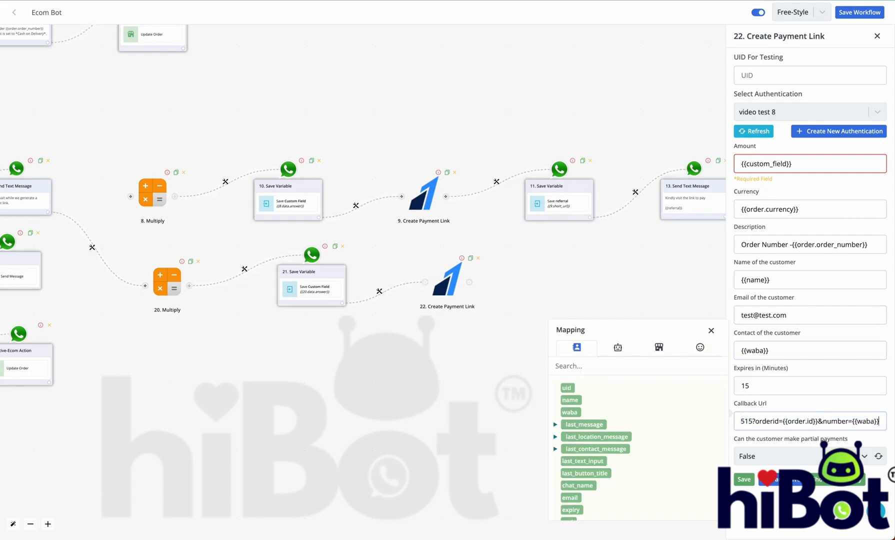
left_click_drag(852, 421, 881, 421)
left_click_drag(782, 423, 819, 424)
left_click_drag(853, 421, 869, 421)
type("9")
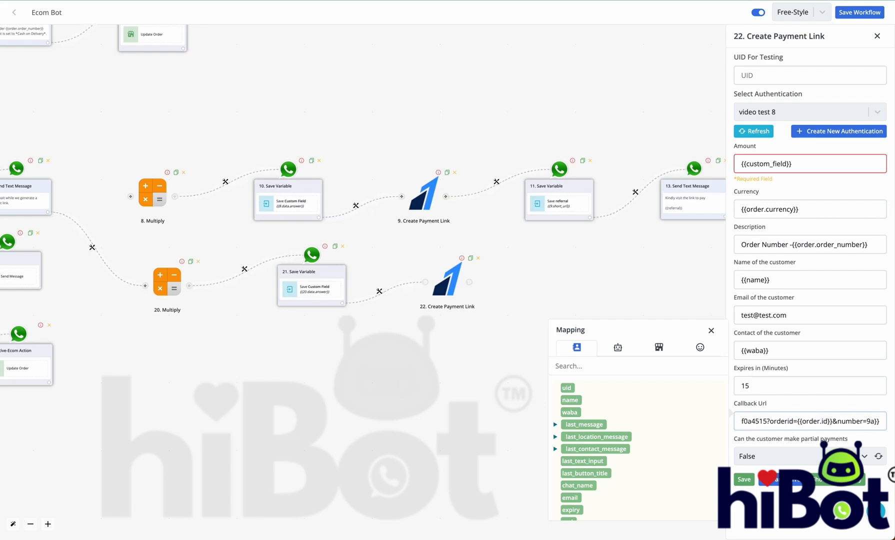
key("ctrl+z")
left_click(844, 419)
left_click_drag(798, 423, 832, 423)
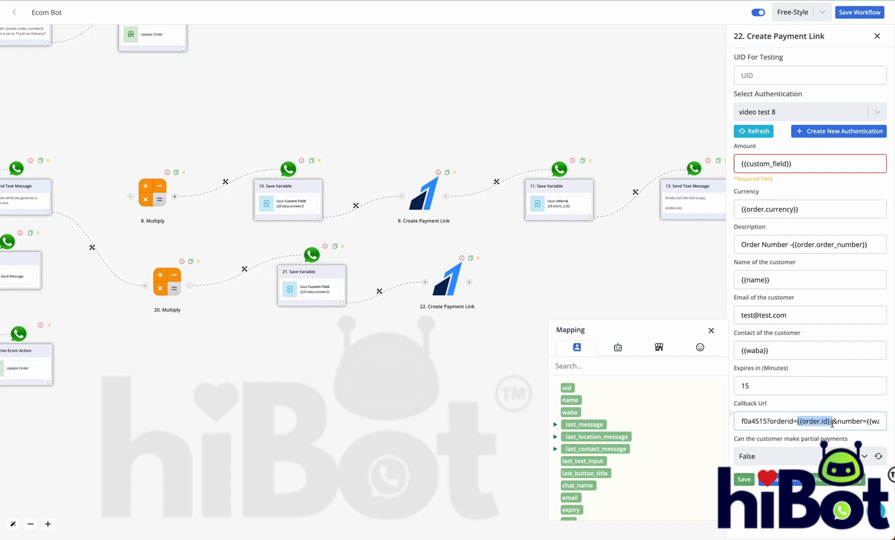
- Save the Create Payment Link settings and add a Save Variable action after that node
left_click(790, 421)
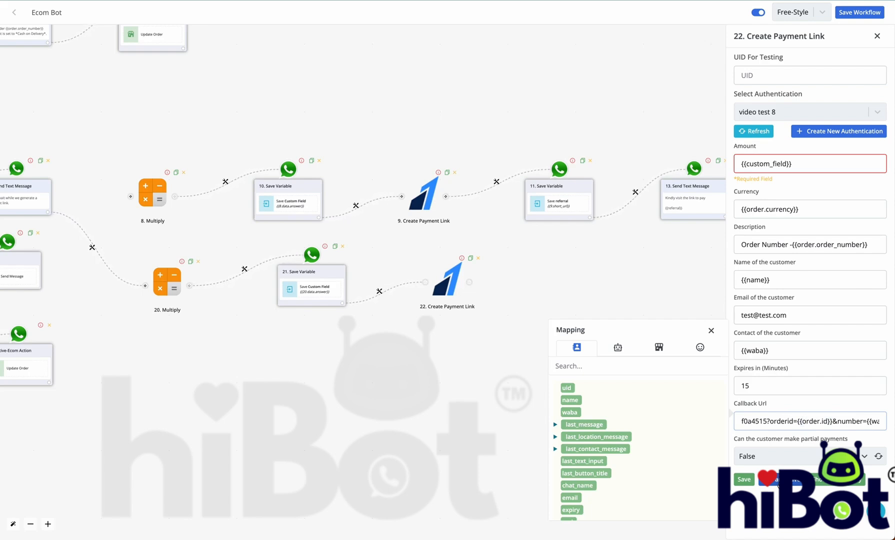
left_click(744, 479)
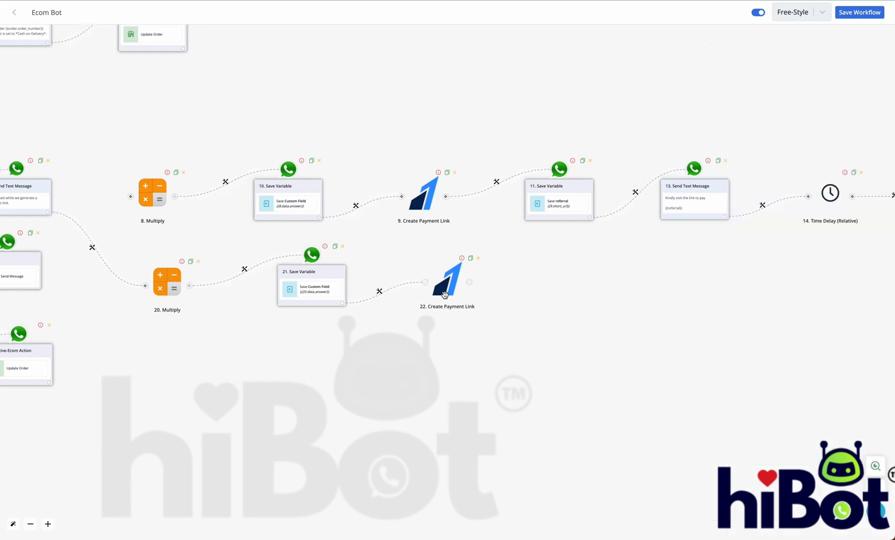
left_click(475, 283)
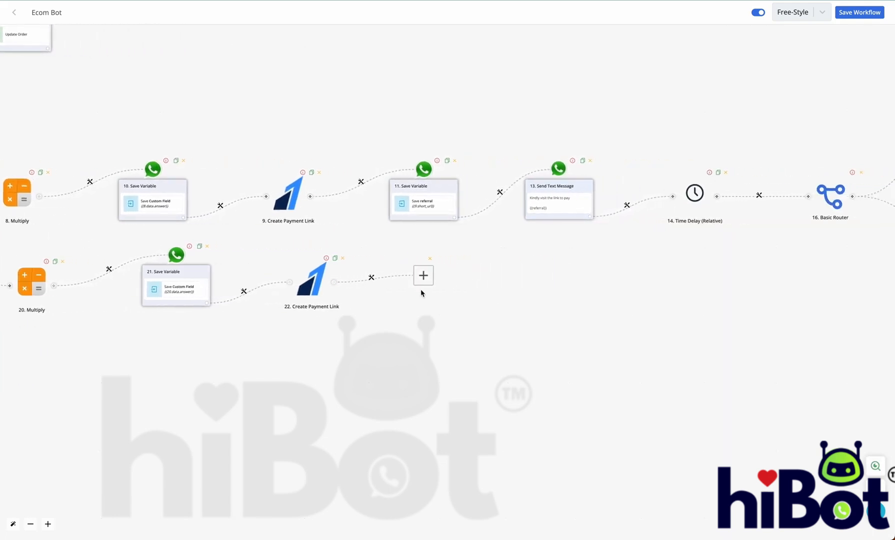
left_click(422, 276)
left_click(810, 246)
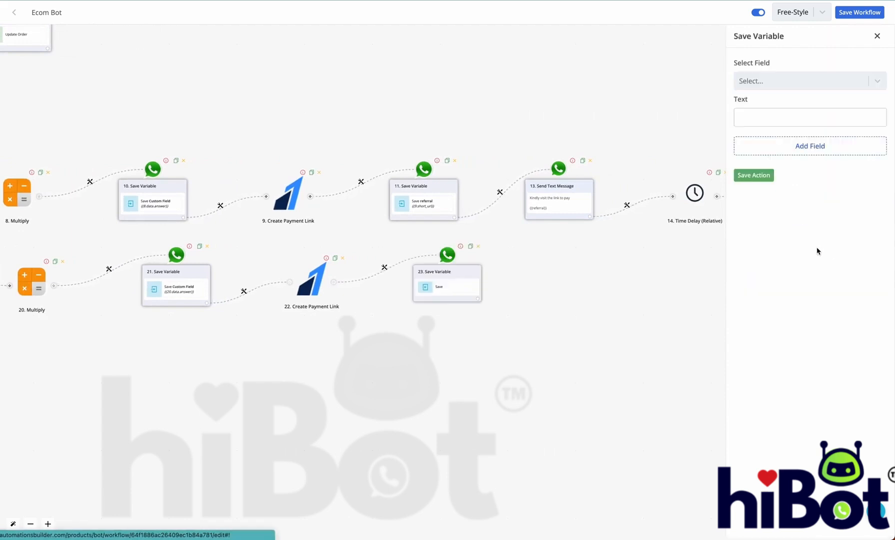
- Choose the bot field mysore payment message as the field the new Save Variable action stores to
left_click_drag(359, 403, 443, 405)
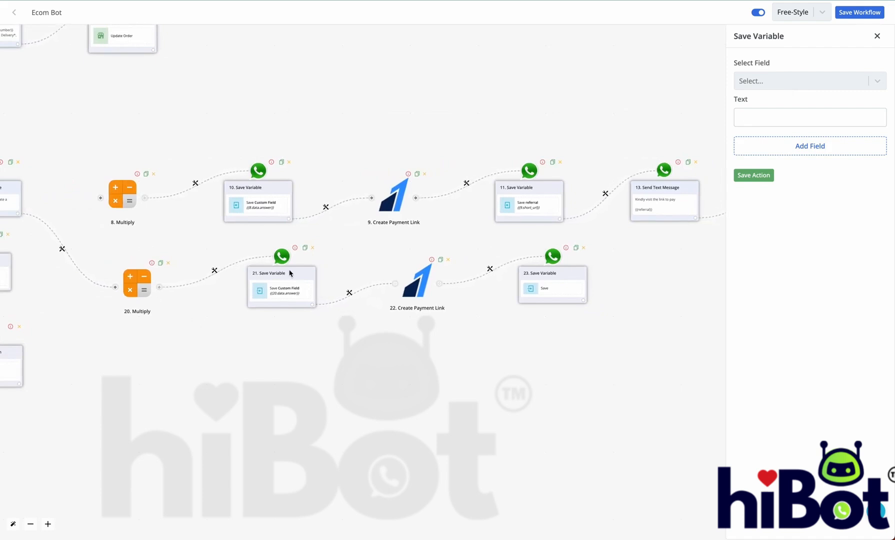
left_click(828, 87)
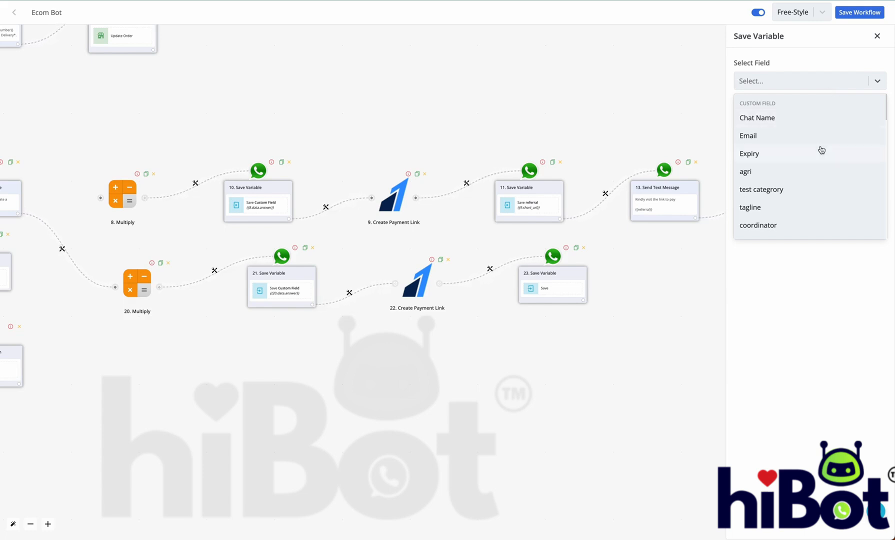
scroll(821, 150, "down", 10)
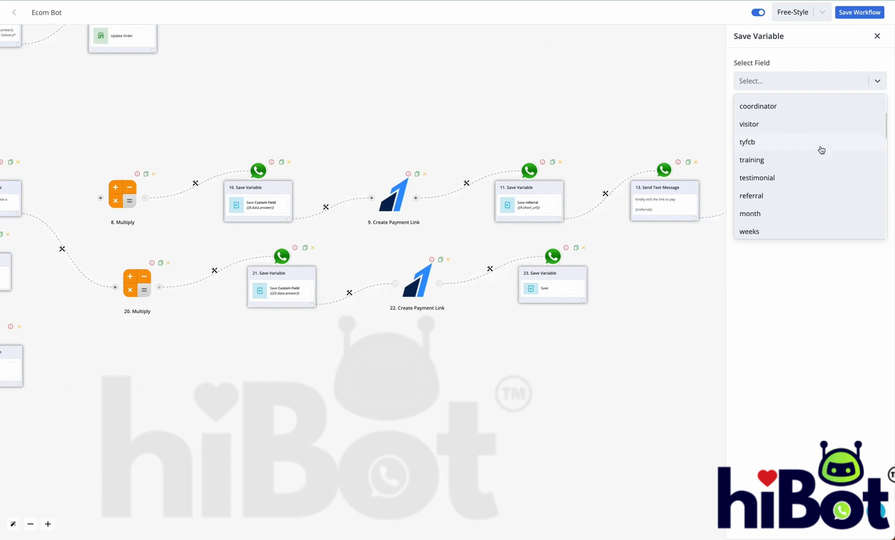
scroll(820, 150, "down", 4)
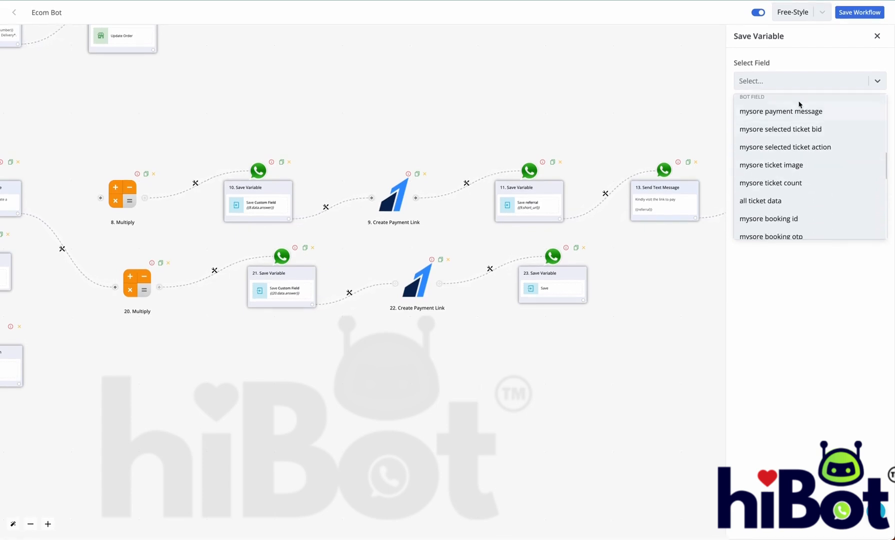
left_click(762, 115)
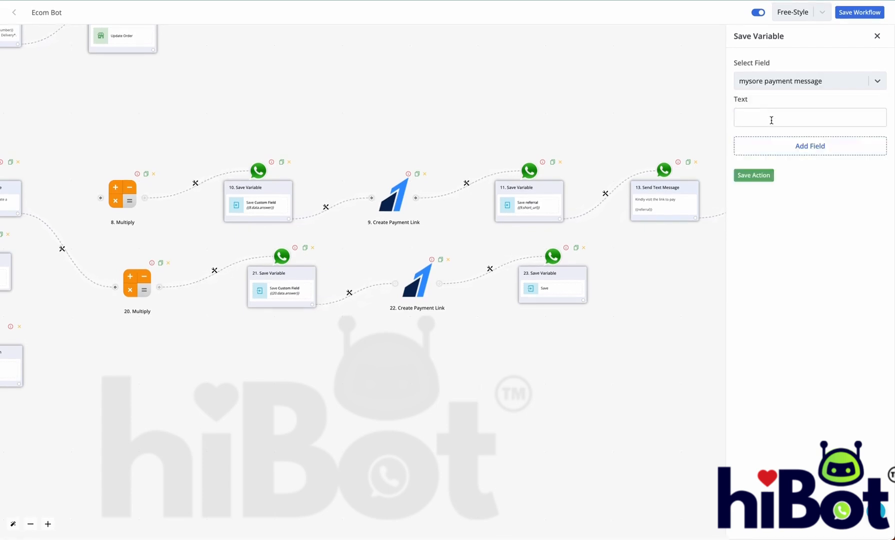
- Map the variable's text to the payment link's {{22.short_url}} output and save the action
left_click(771, 120)
left_click(674, 91)
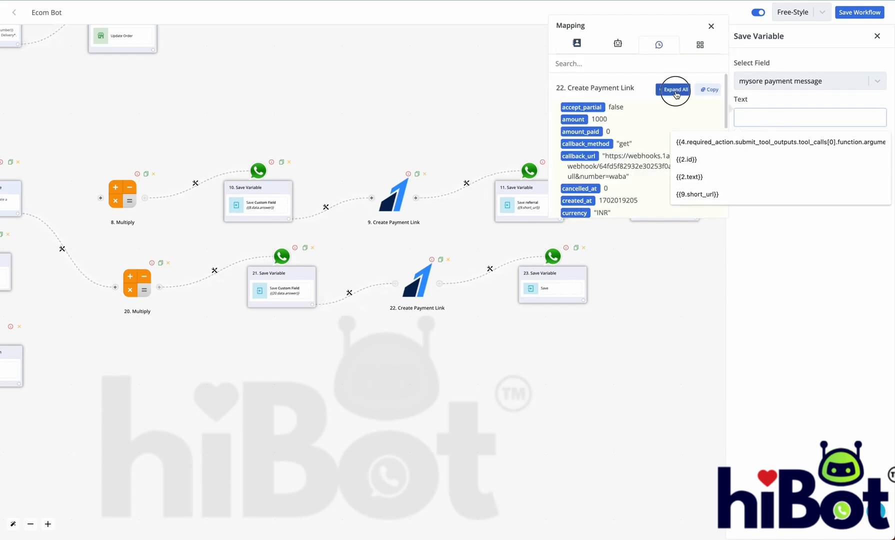
scroll(635, 167, "down", 7)
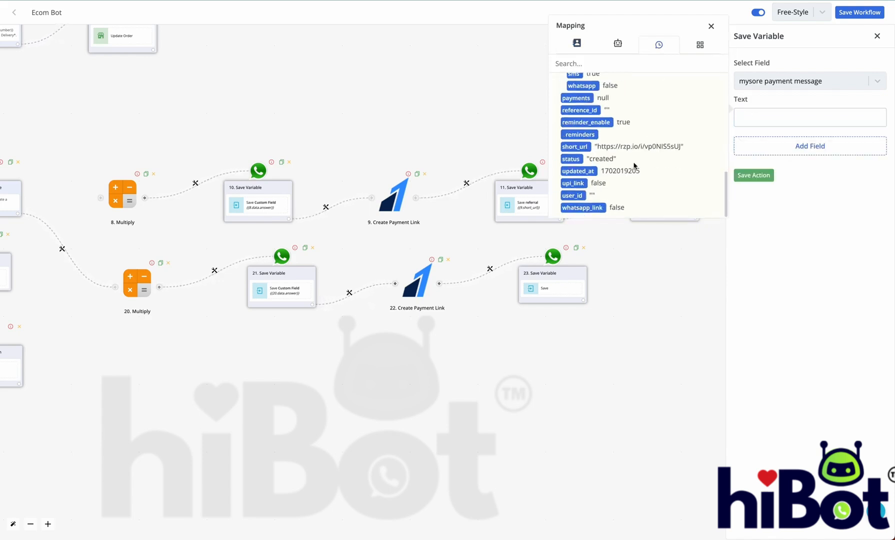
left_click(578, 148)
left_click_drag(681, 146, 601, 145)
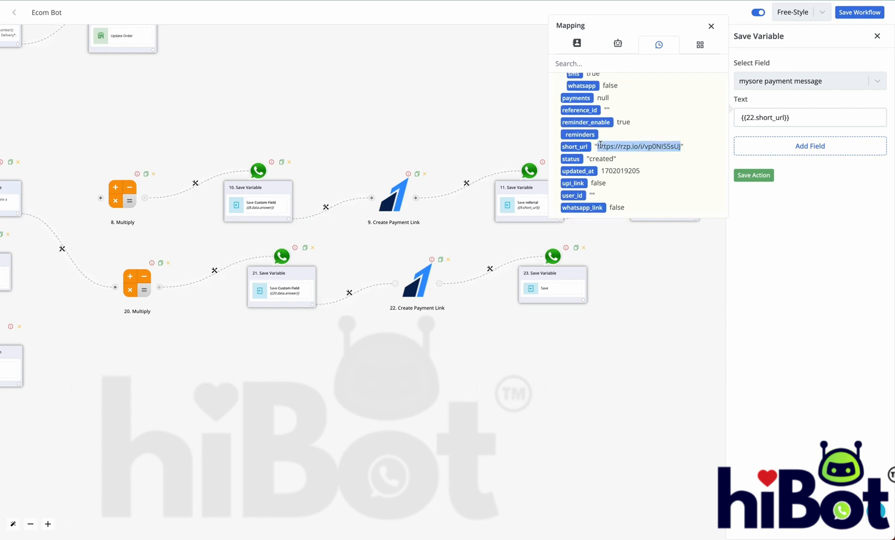
left_click(760, 177)
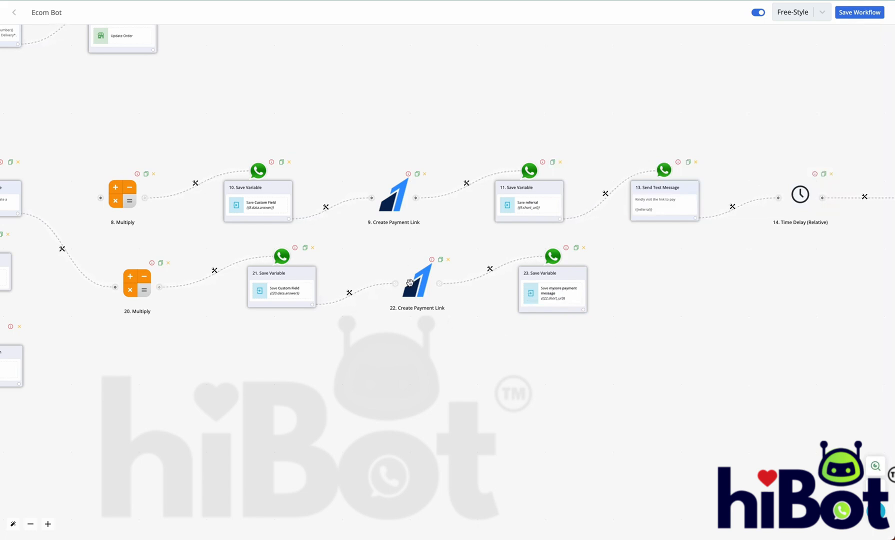
left_click(583, 310)
scroll(583, 310, "right", 5)
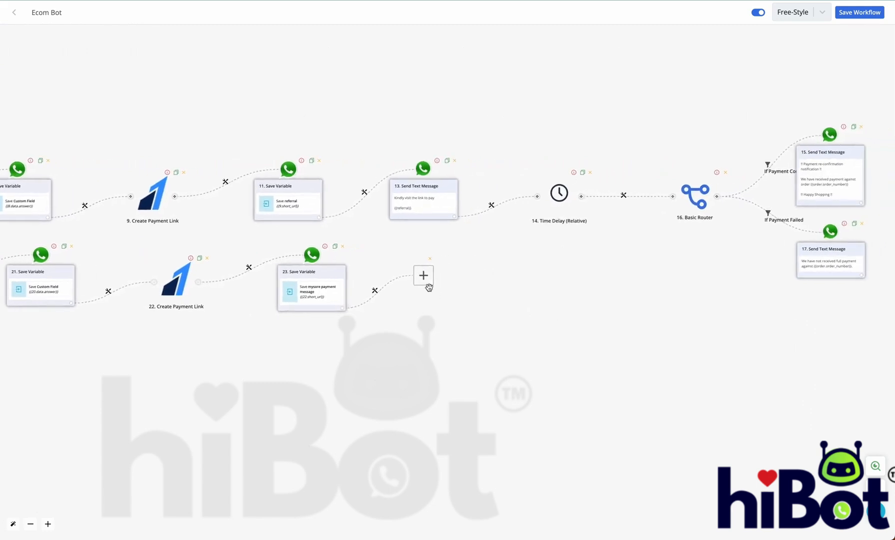
left_click(423, 276)
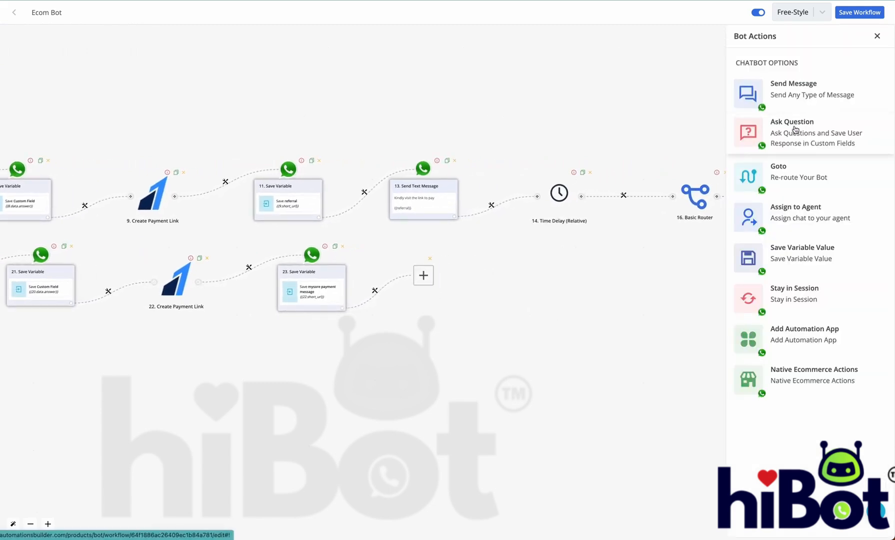
left_click(794, 94)
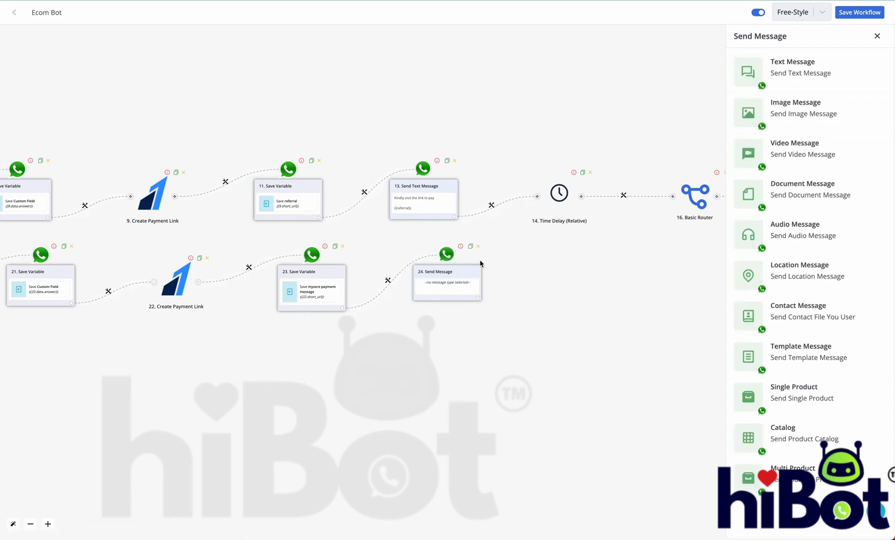
left_click(478, 246)
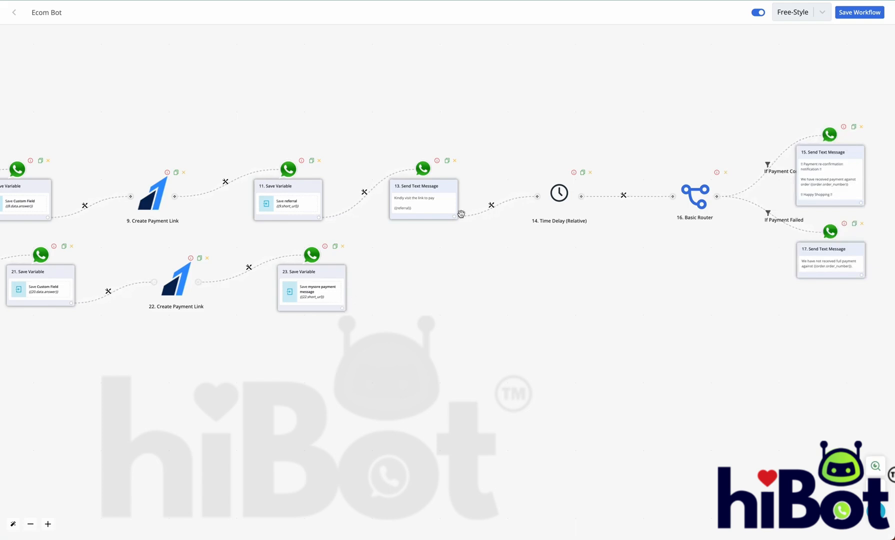
- Add an Ask Question action after the second branch's last Save Variable node, using the CTA URL Button Message type
left_click(342, 308)
left_click(414, 284)
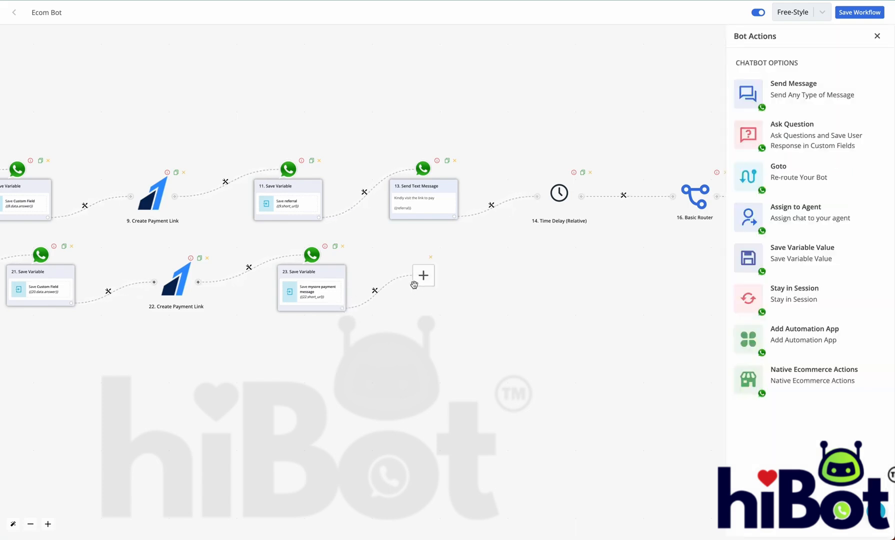
left_click(818, 136)
scroll(856, 345, "down", 2)
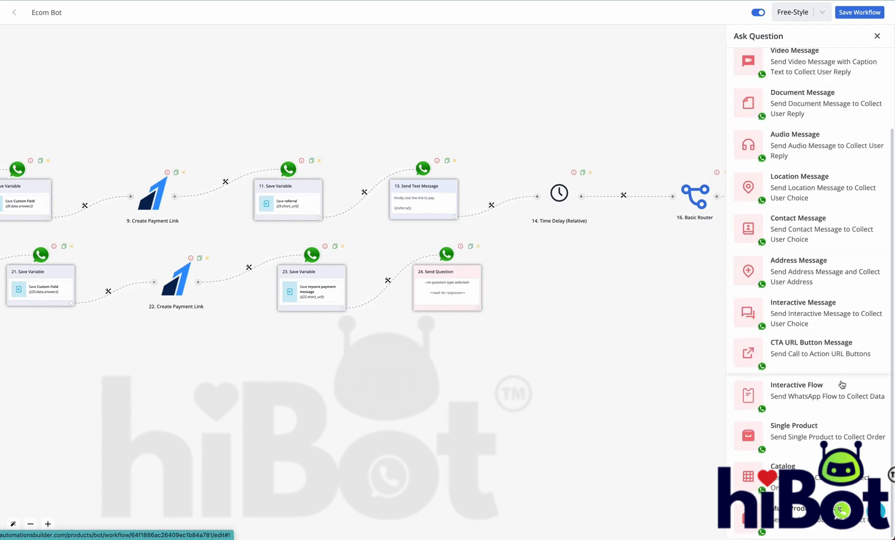
left_click(788, 363)
- Enter "Kindly pay by clicking below button" as the message body and "Pay Now" as the button label
left_click(777, 148)
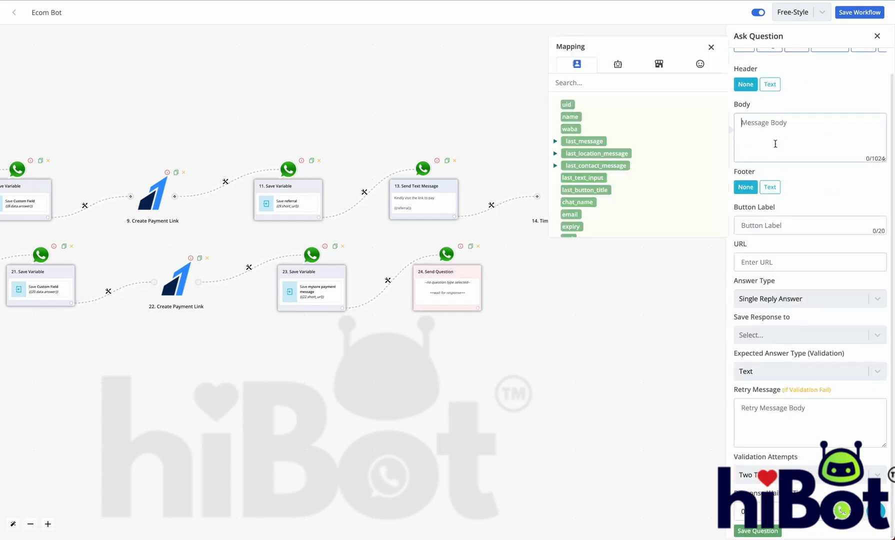
scroll(775, 144, "up", 1)
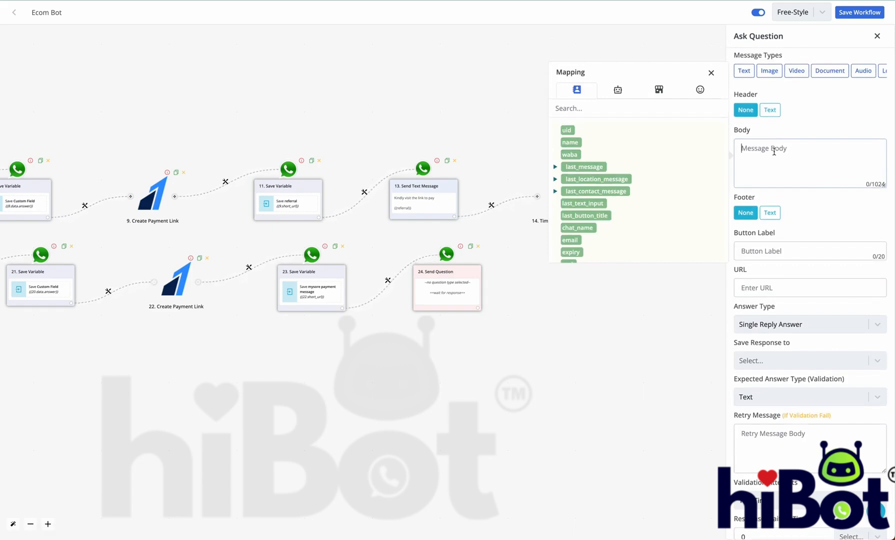
type("Kindly pay by clicking below button")
left_click(775, 249)
type("Pay Now")
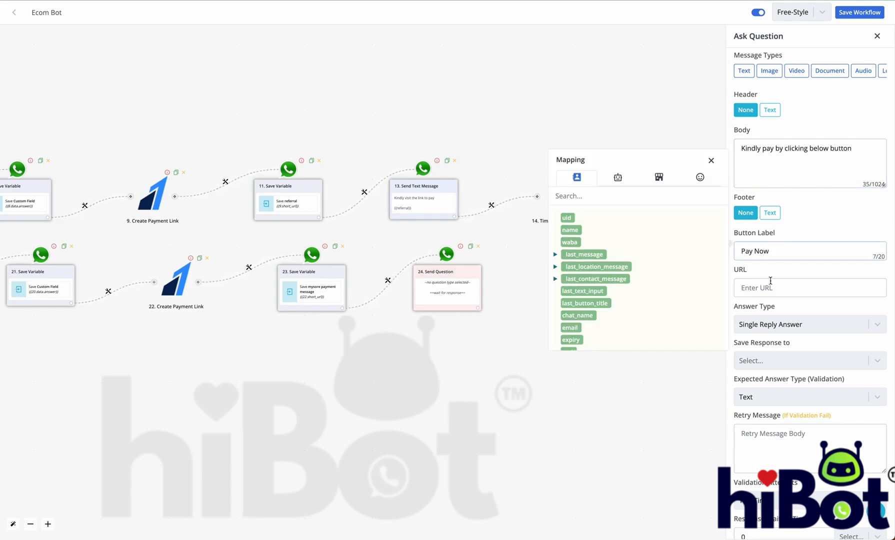
- Try to map the bot variable mysore_payment_message into the button's URL from the variable mapping list
left_click(770, 282)
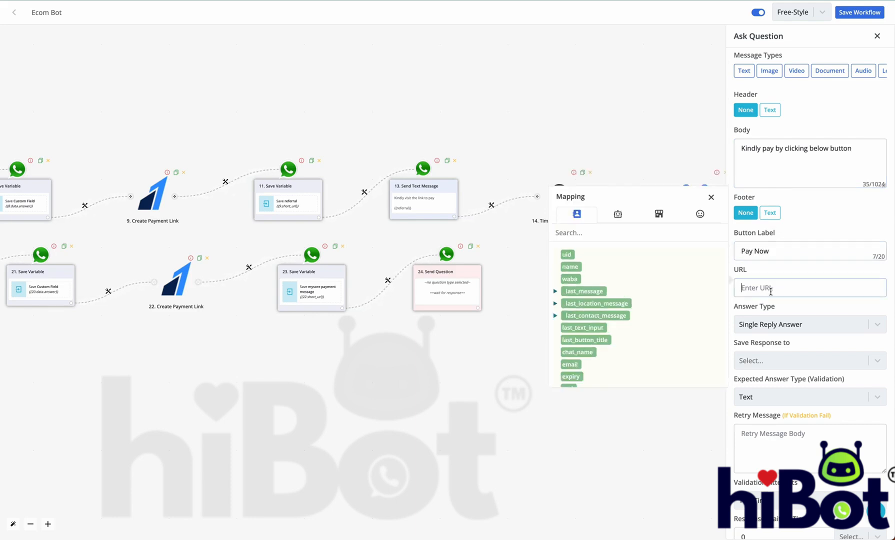
scroll(593, 270, "down", 1)
scroll(593, 270, "up", 1)
left_click(616, 214)
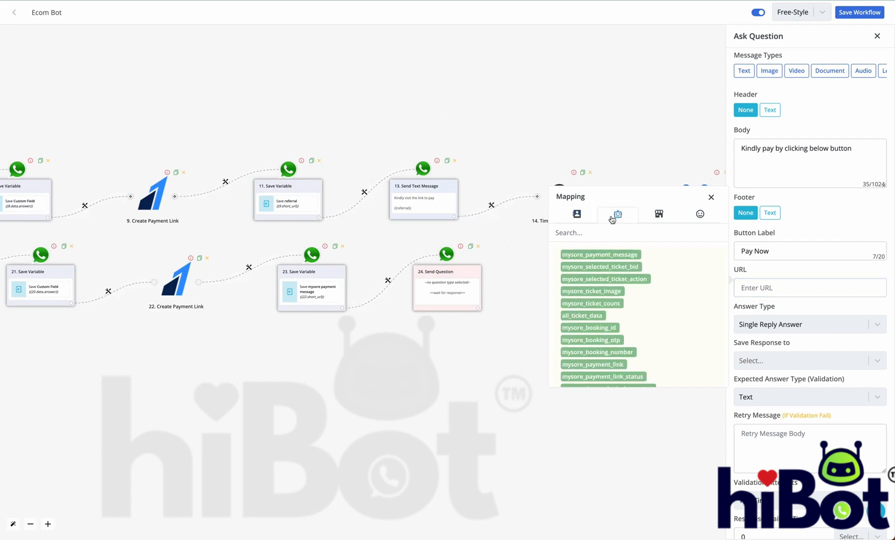
scroll(606, 334, "down", 3)
scroll(605, 334, "up", 2)
left_click(627, 255)
left_click(577, 214)
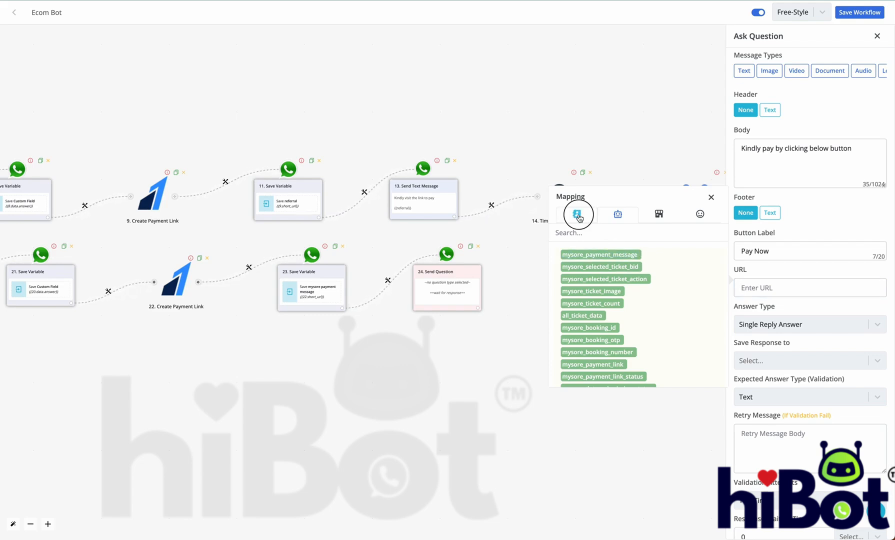
left_click(617, 213)
left_click(590, 254)
- Insert {{BTF.mysore_payment_message}} below the body text and set the button's URL to the same variable
left_click(780, 288)
type("{{")
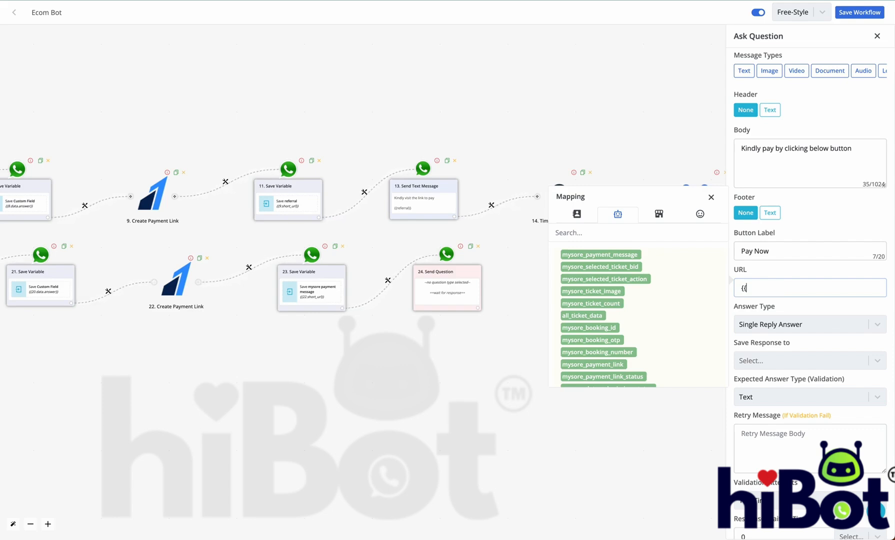
left_click(870, 159)
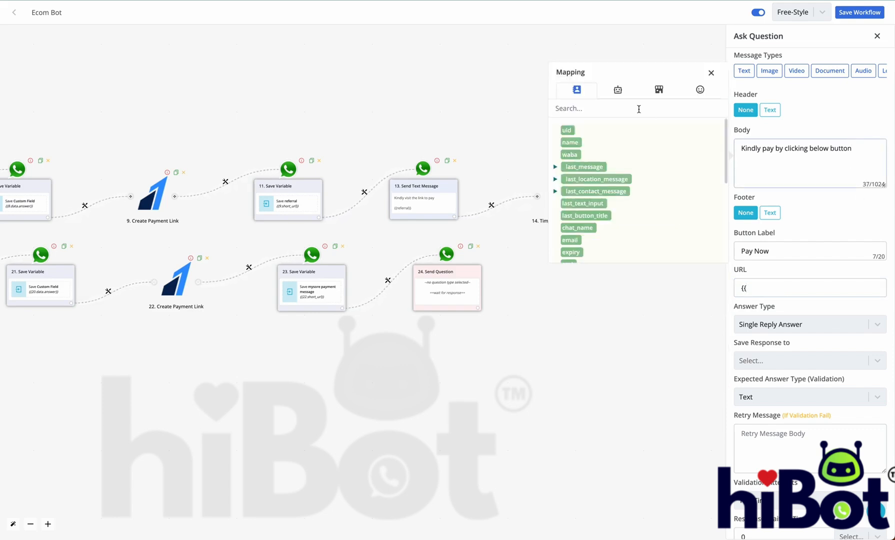
left_click(618, 89)
left_click(600, 130)
triple_click(770, 172)
key("super+c")
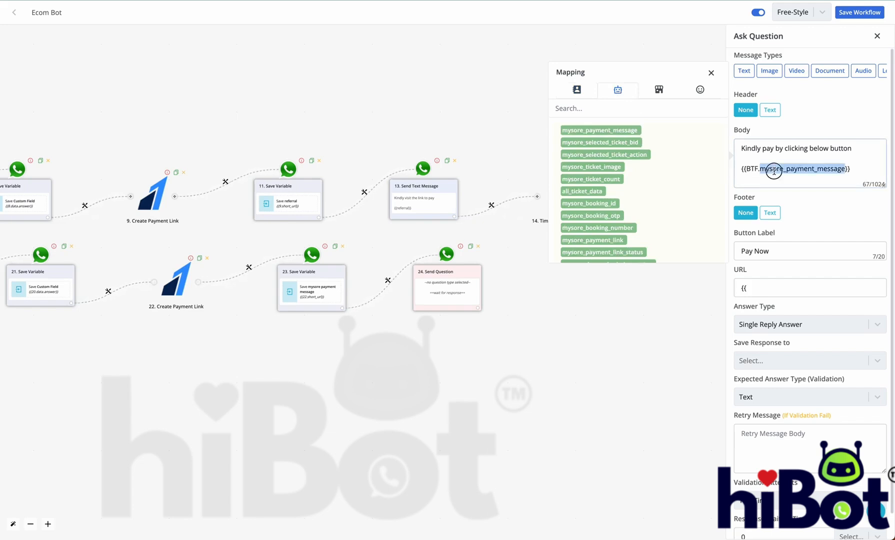
left_click(780, 294)
key("super+v")
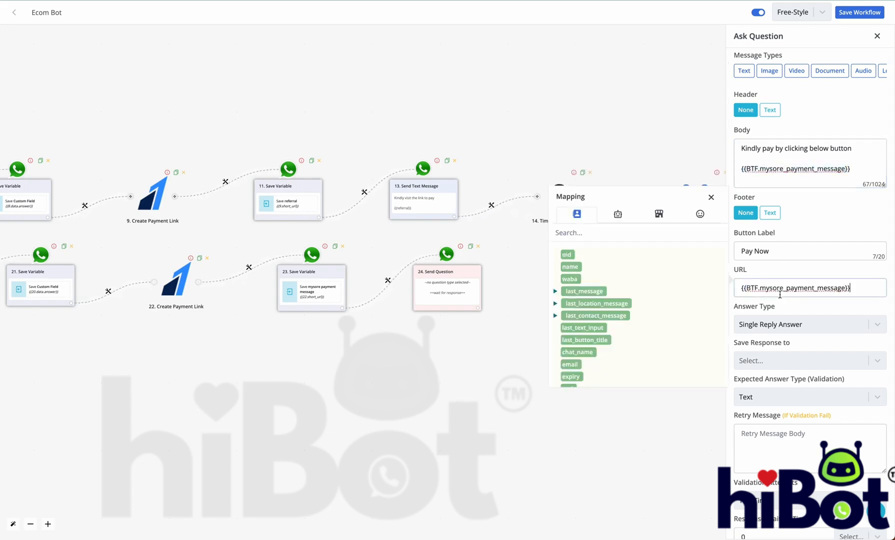
- Set the question's response wait time to 5 and save the Pay Now question
left_click(816, 306)
scroll(807, 308, "down", 1)
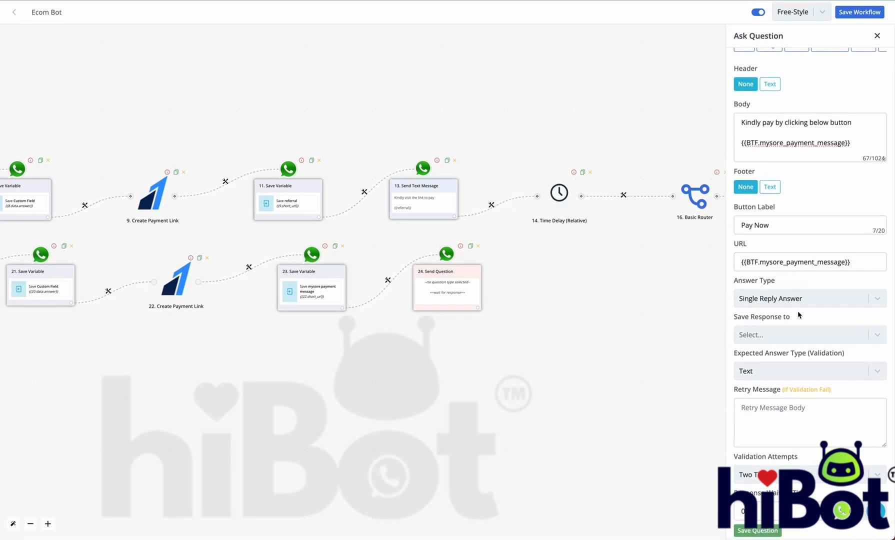
left_click(775, 340)
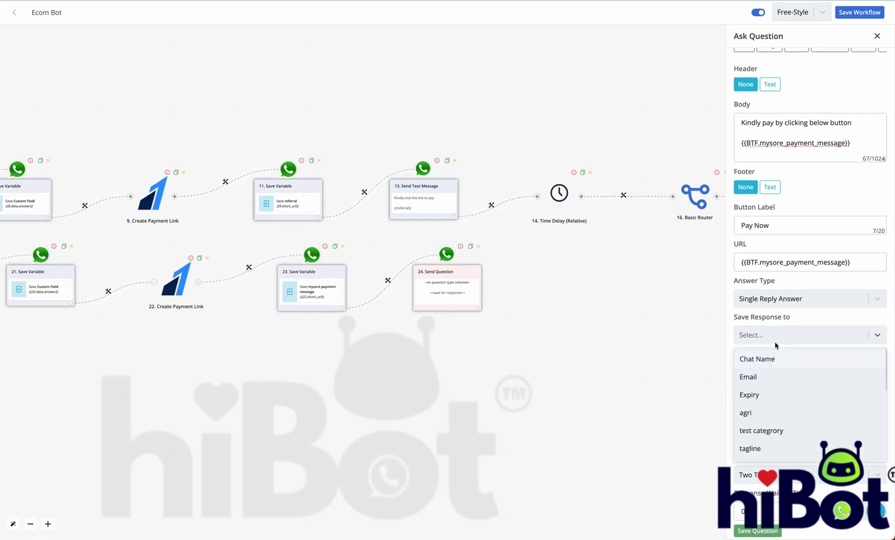
left_click(776, 343)
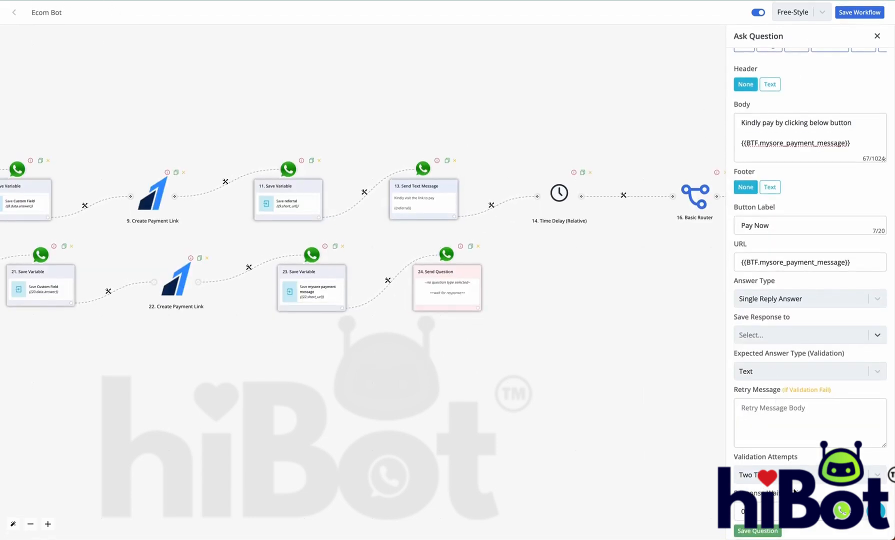
left_click(795, 474)
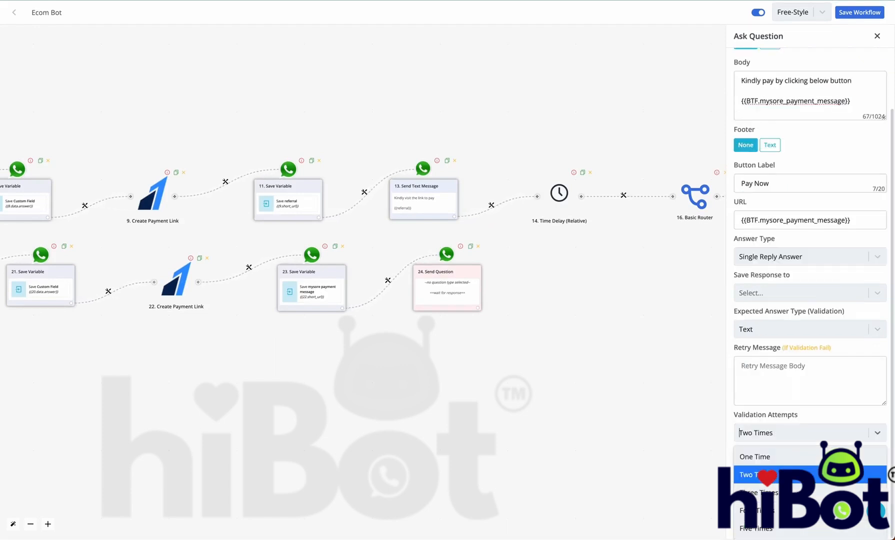
left_click(778, 419)
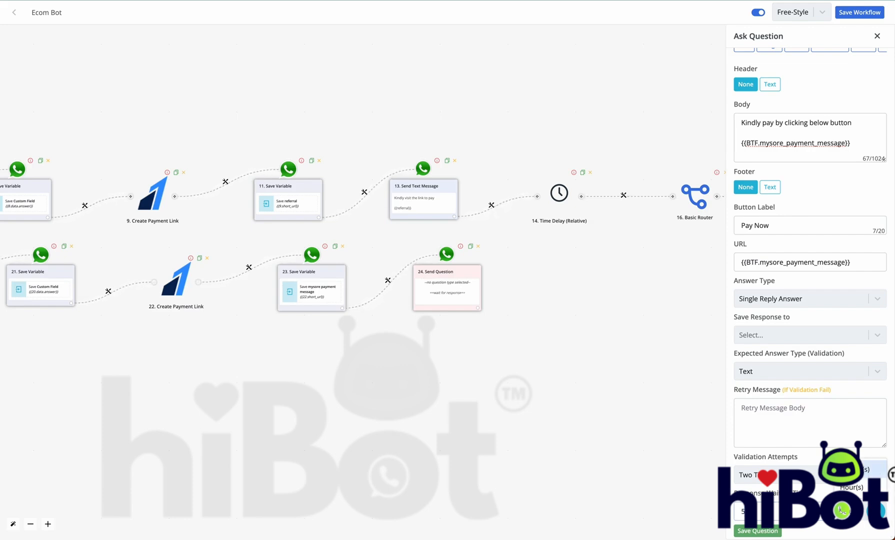
left_click(776, 532)
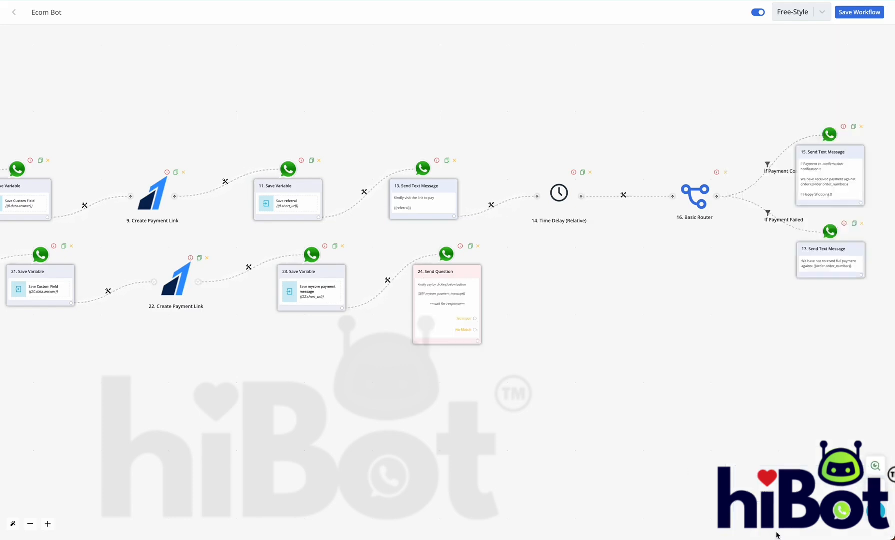
- Copy the payment link's short_url value from the mapping of the "mysore payment message" Save Variable action and save the workflow
scroll(484, 354, "up", 3)
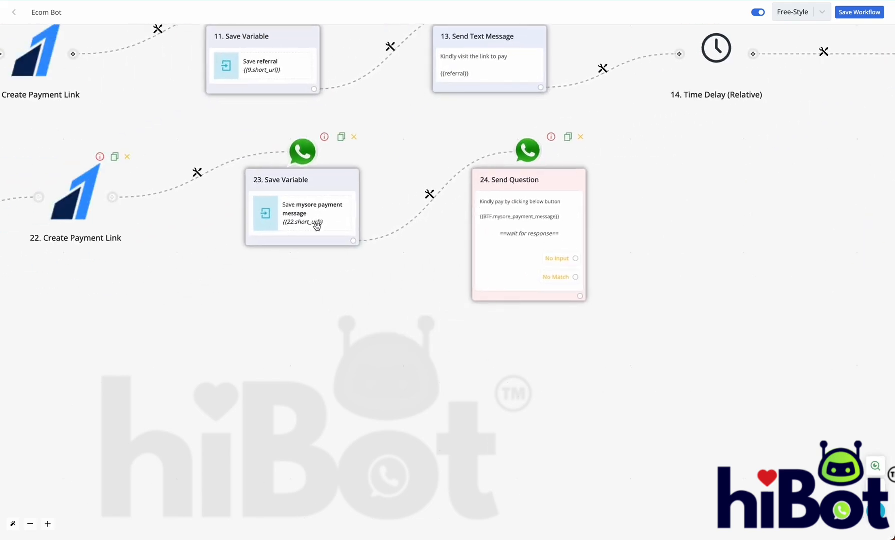
left_click(316, 225)
left_click(768, 119)
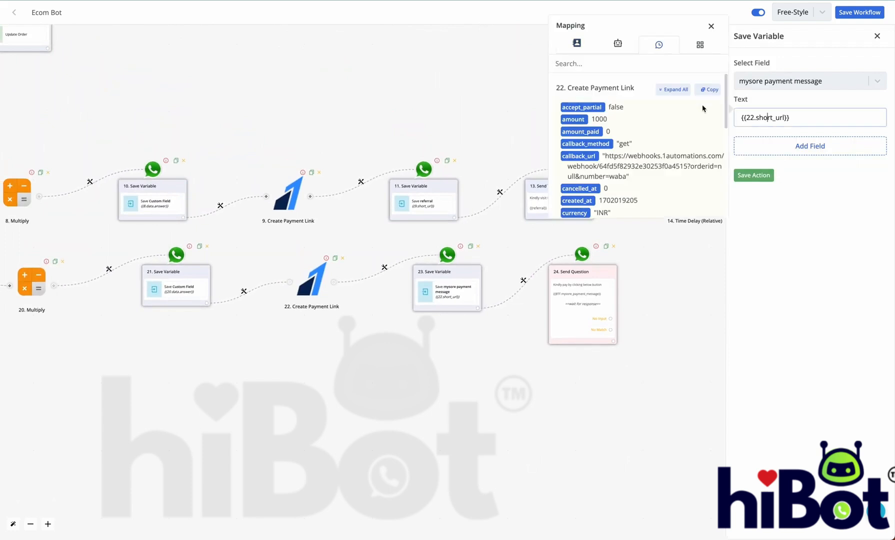
scroll(668, 168, "down", 8)
left_click_drag(597, 146, 676, 144)
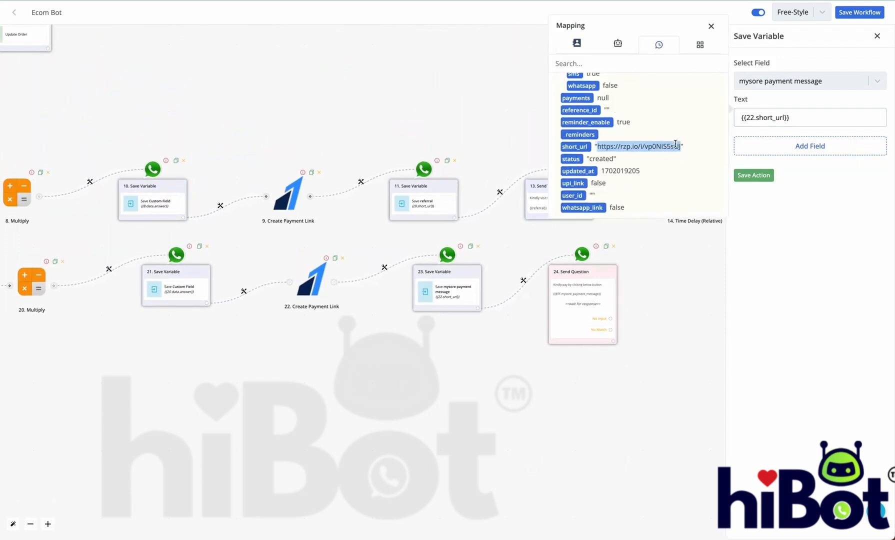
left_click(711, 26)
left_click(848, 14)
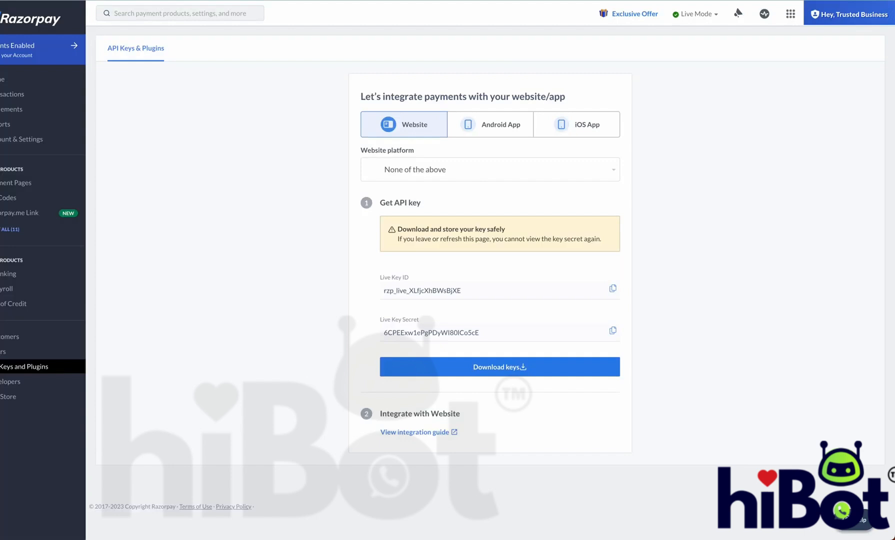
- Open the copied payment link in the browser and go to the phone number field of its contact details
key("super+v")
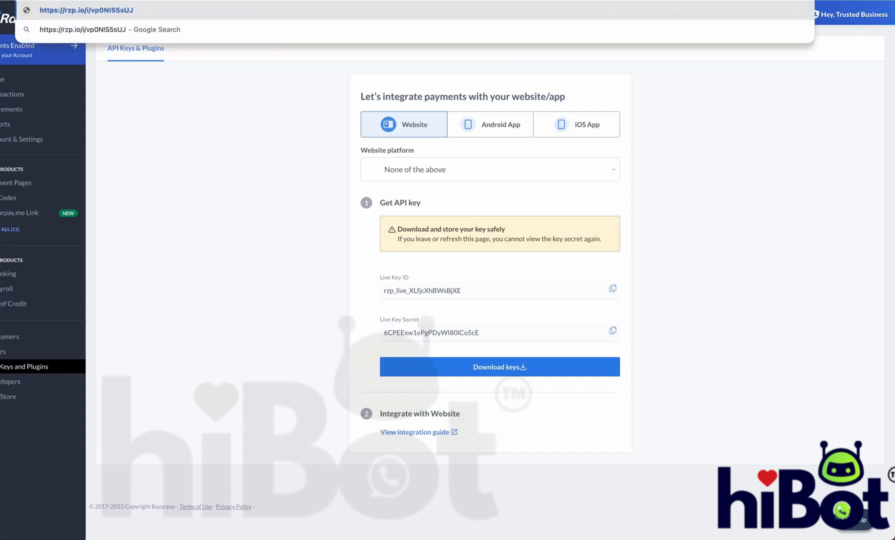
key("Return")
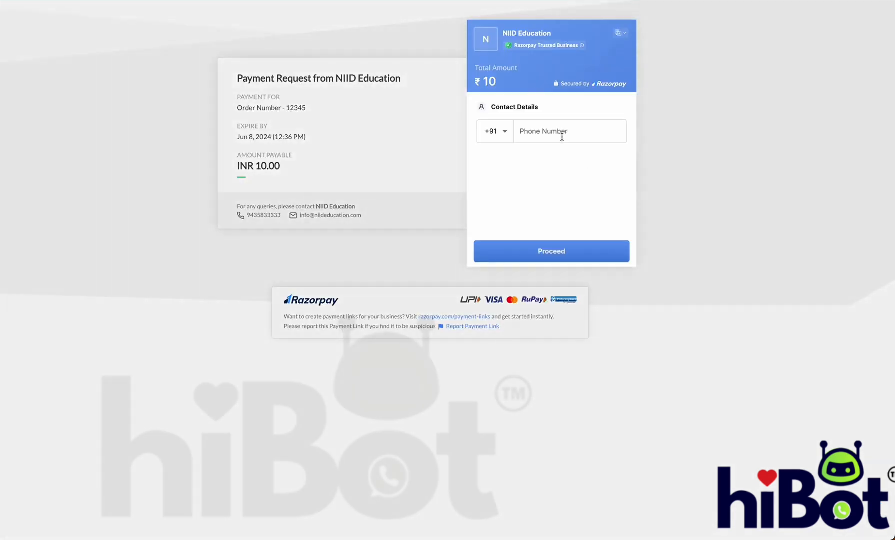
left_click(562, 136)
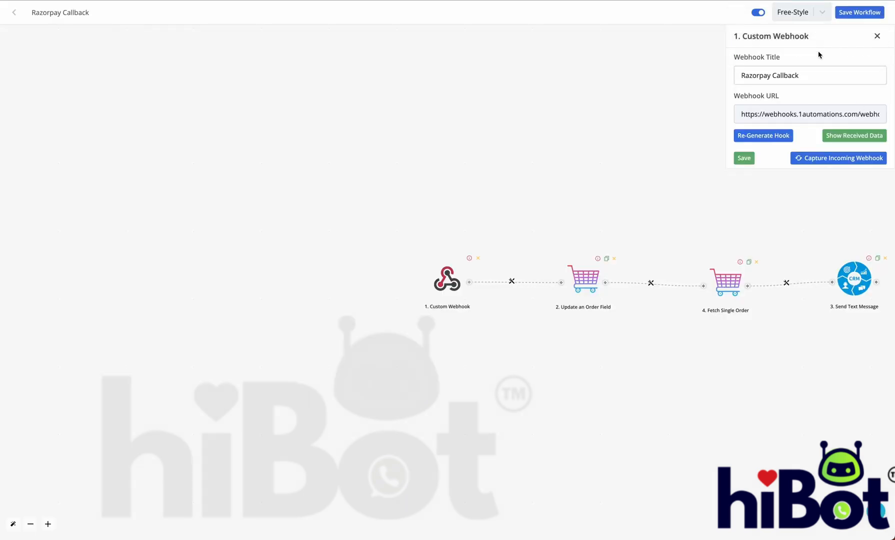
- Switch to the Razorpay Callback workflow, review the Custom Webhook's received data and save the webhook
left_click(854, 136)
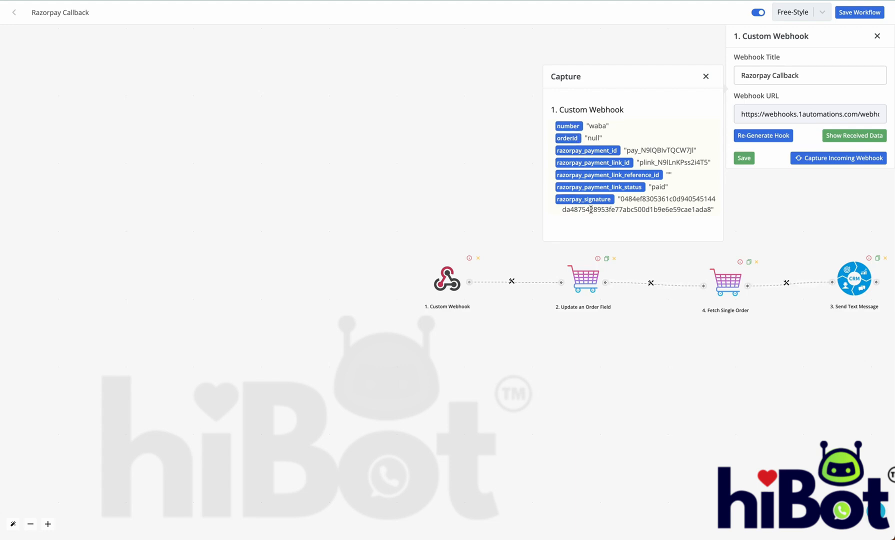
left_click(705, 77)
left_click(742, 160)
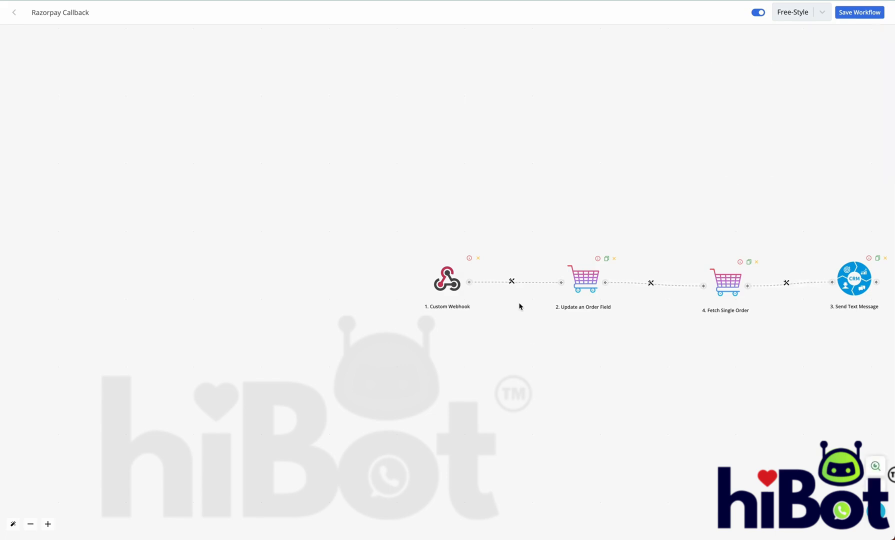
- Disconnect Custom Webhook from Update an Order Field and connect it to a new Basic Router instead
left_click(512, 281)
left_click(534, 349)
left_click_drag(468, 282, 560, 282)
left_click_drag(423, 275, 443, 364)
left_click(381, 323)
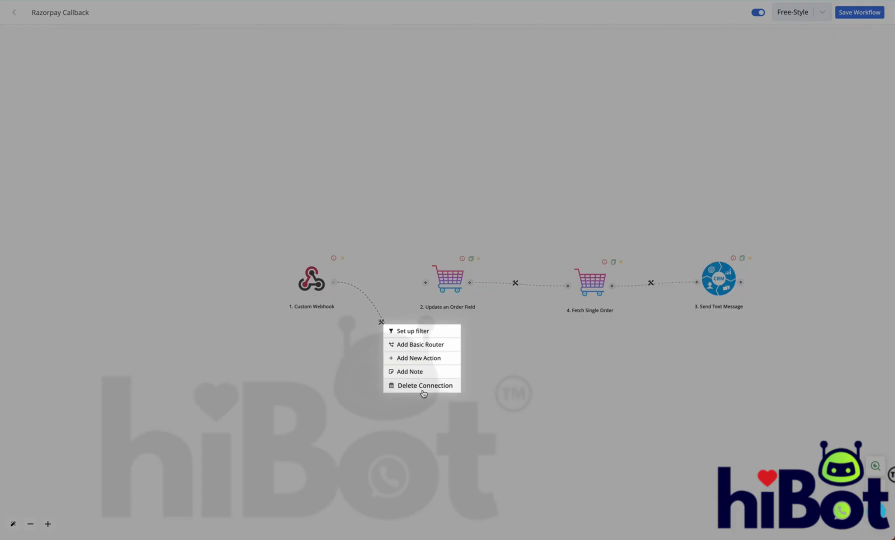
left_click(422, 349)
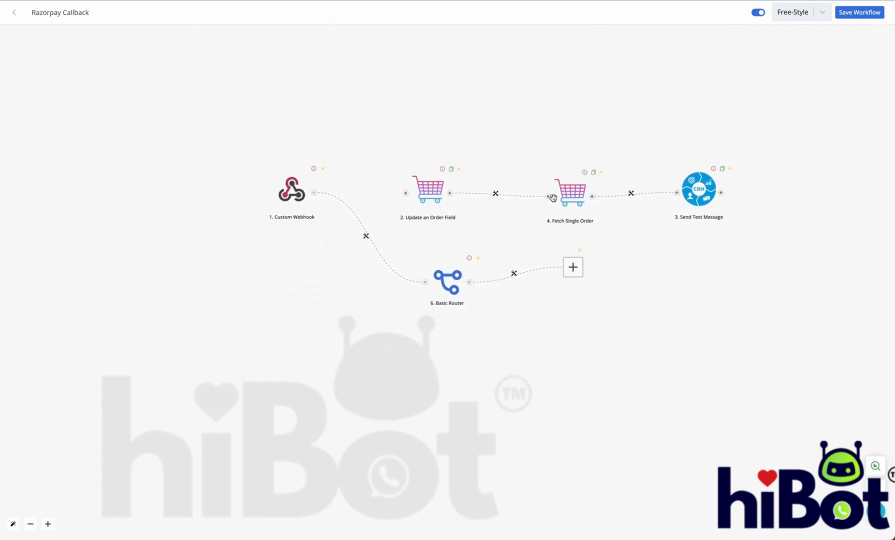
- Add a filter labelled "paid" to the router's first branch, with the condition {{1.razorpay_payment_link_status}} is "paid", and save it
left_click(515, 274)
left_click(535, 282)
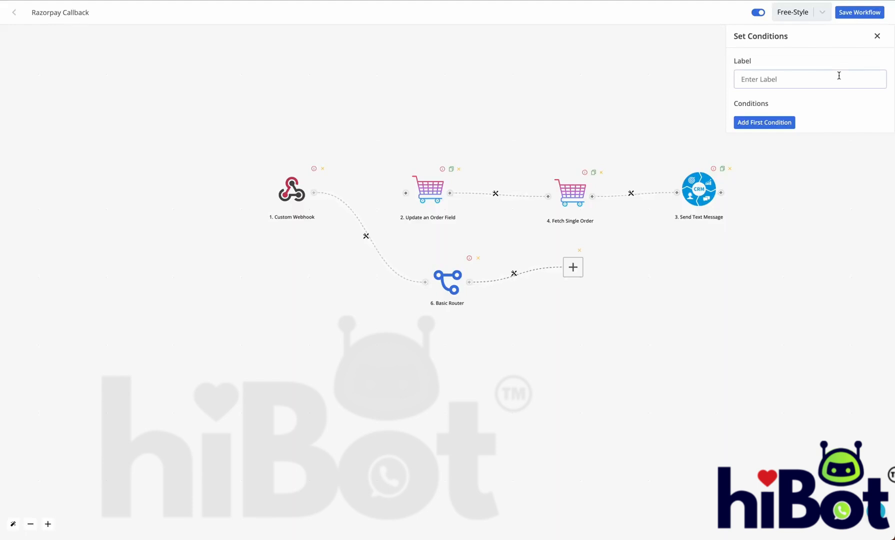
type("paid")
left_click(791, 126)
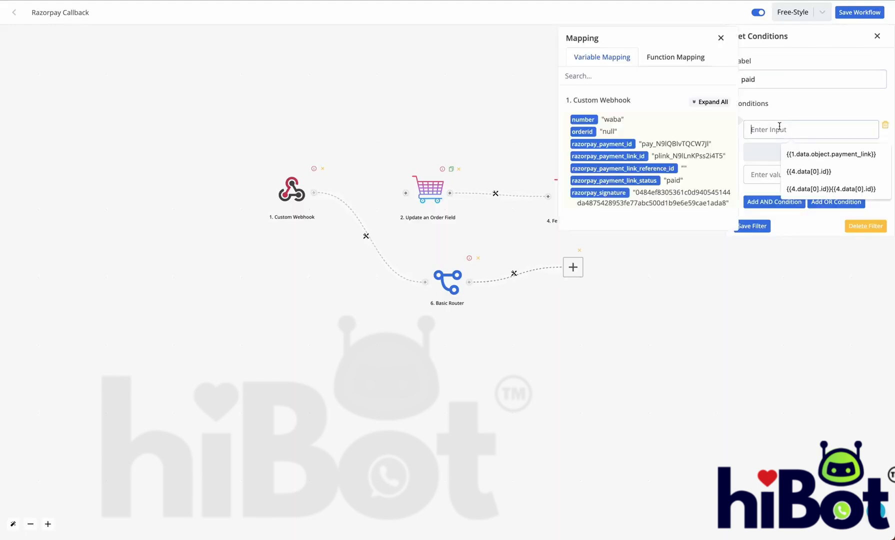
left_click(710, 102)
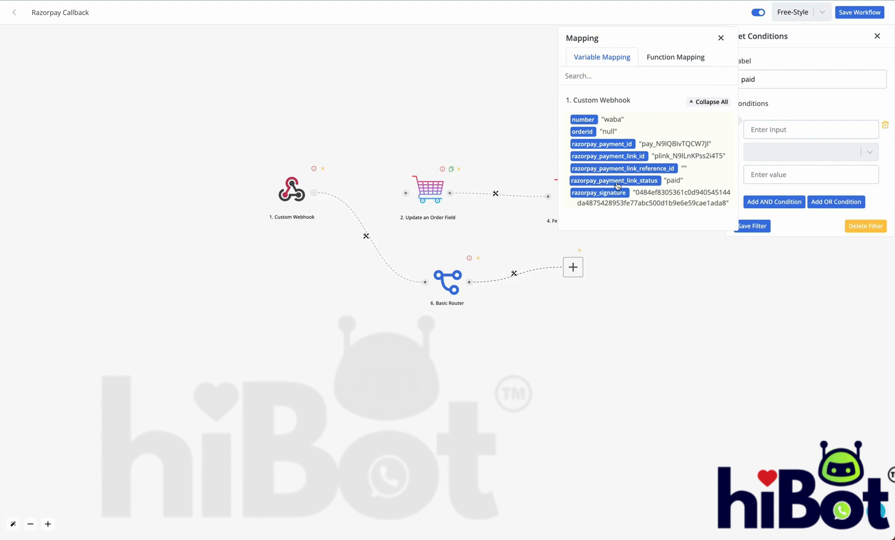
left_click(585, 181)
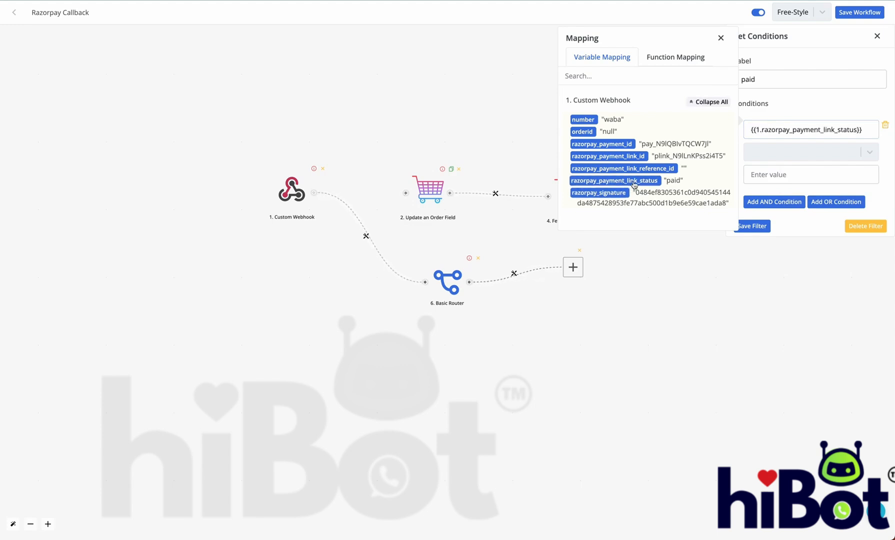
left_click(767, 152)
left_click(771, 241)
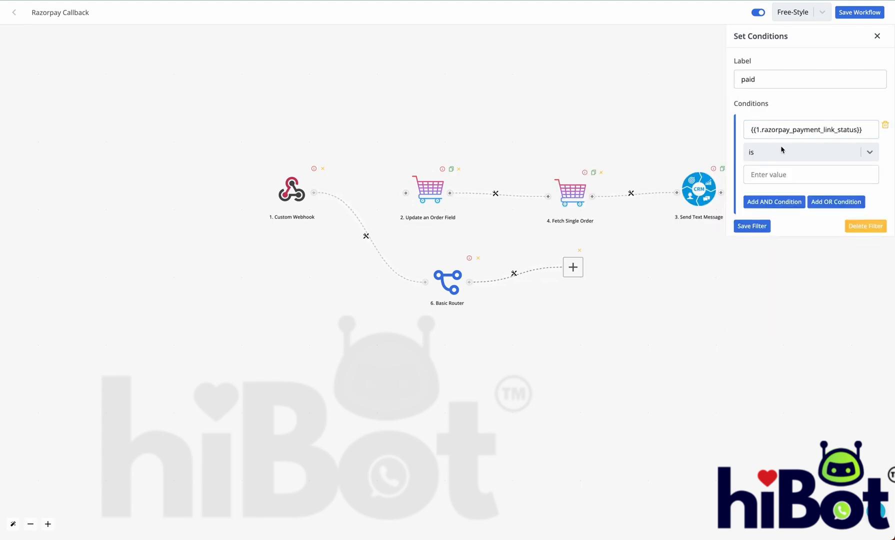
left_click(778, 174)
type("paid")
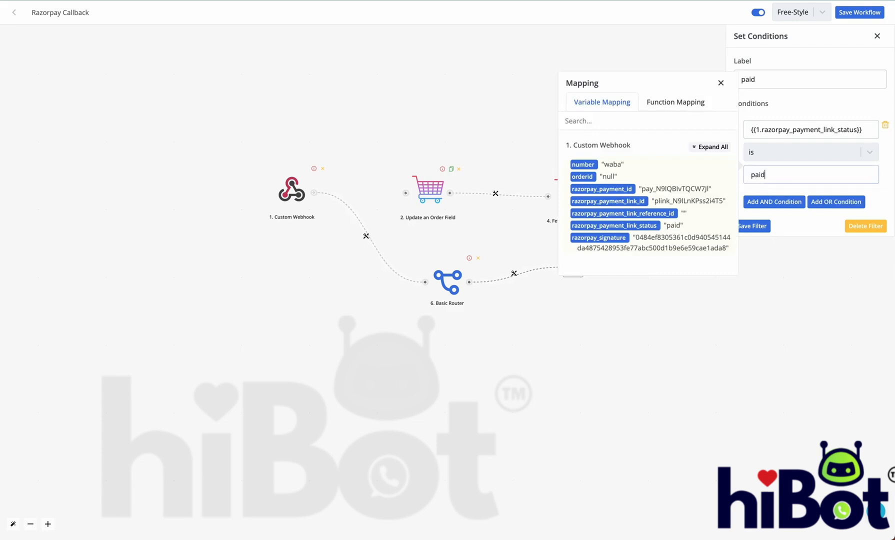
left_click(760, 227)
- Add a second branch below the router's paid branch and label its filter "failed"
left_click(469, 282)
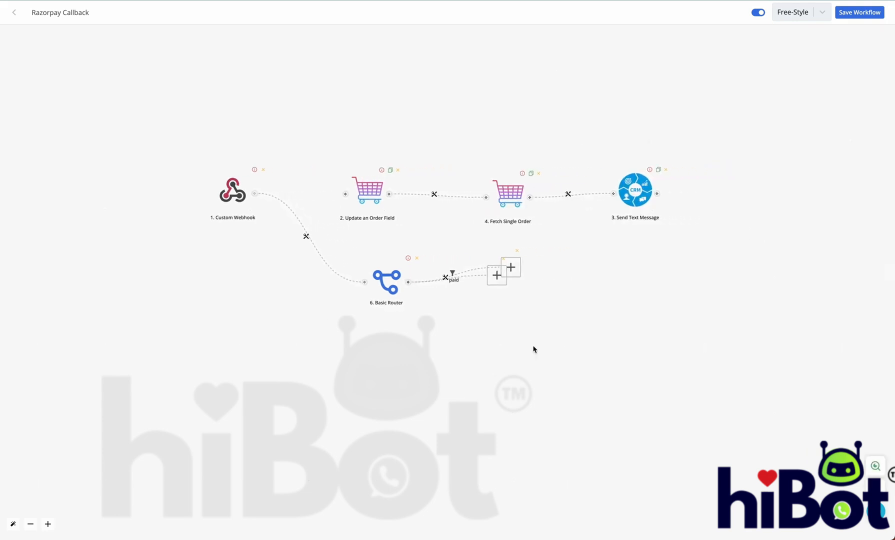
left_click_drag(431, 285, 453, 351)
left_click(384, 312)
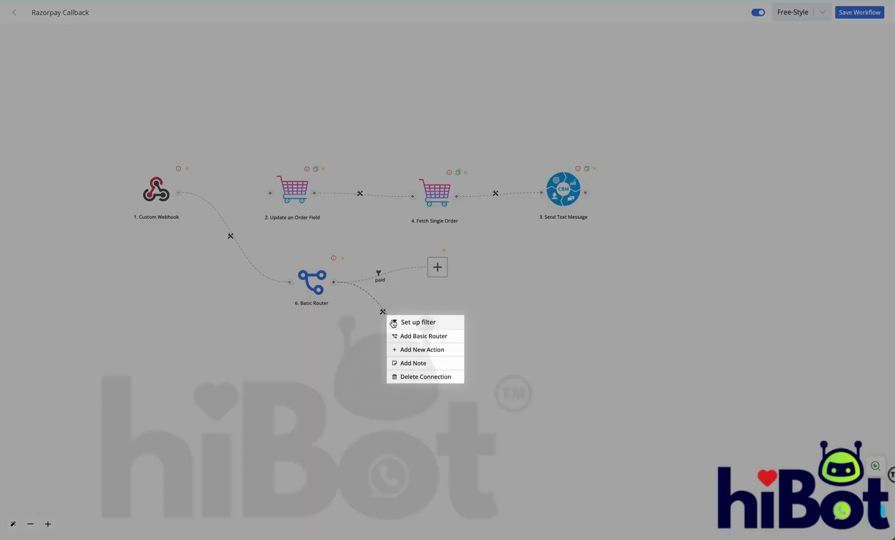
left_click(415, 320)
left_click(785, 75)
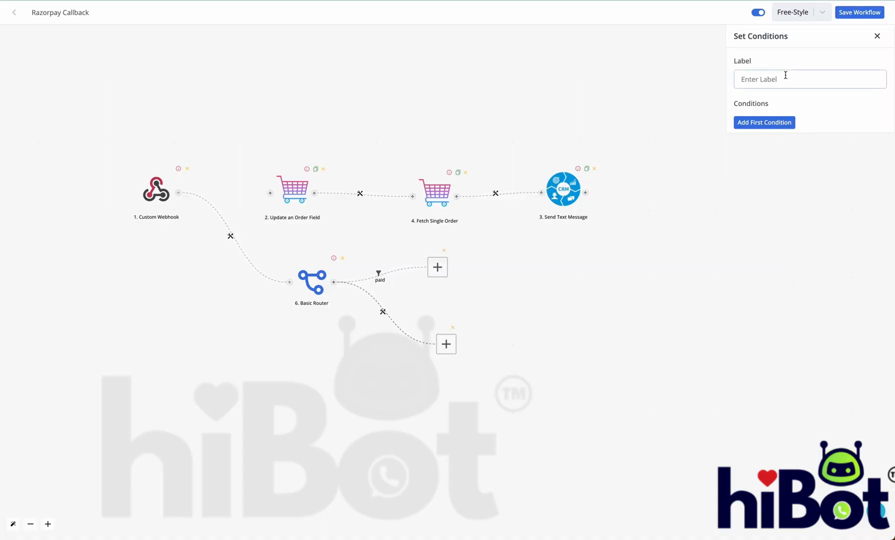
type("failed")
- Set the failed filter's condition to {{1.razorpay_payment_link_status}} is not "paid", save the filter and save the workflow
left_click(769, 122)
left_click(769, 129)
left_click(615, 180)
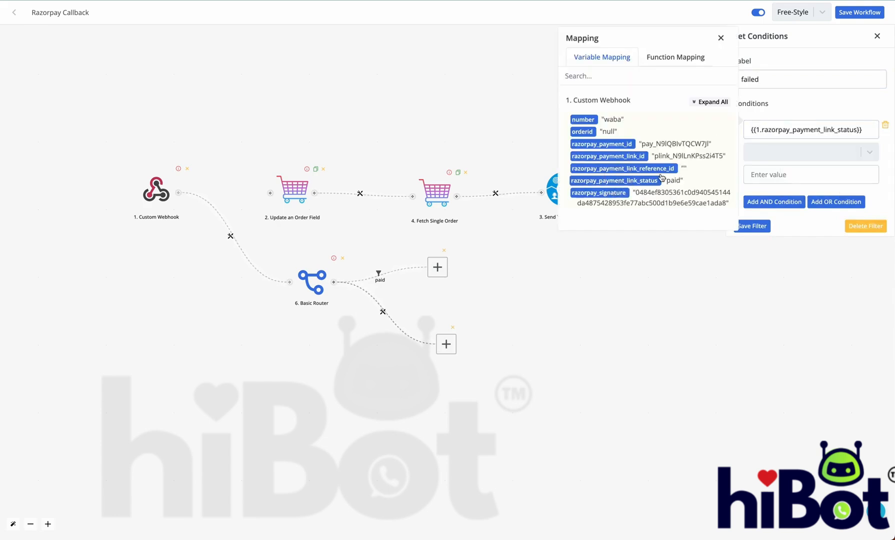
left_click(755, 158)
left_click(766, 255)
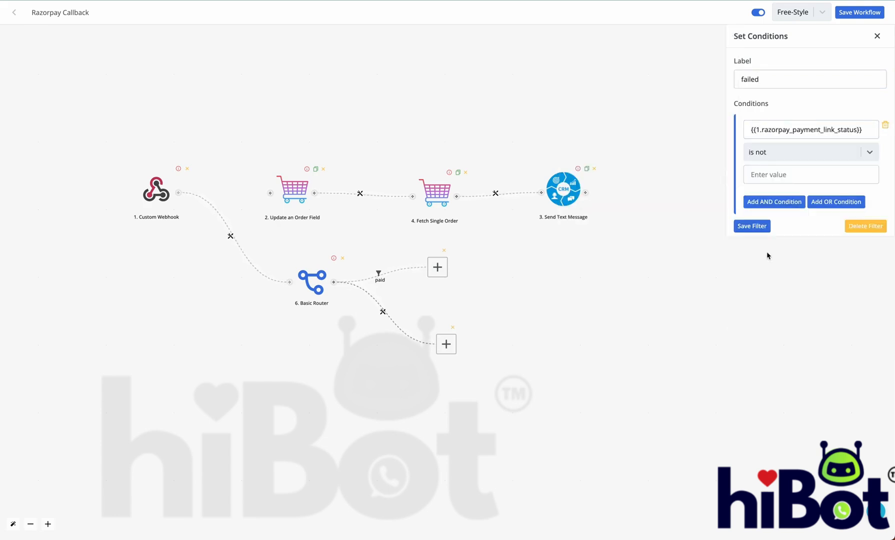
left_click(786, 175)
type("paid")
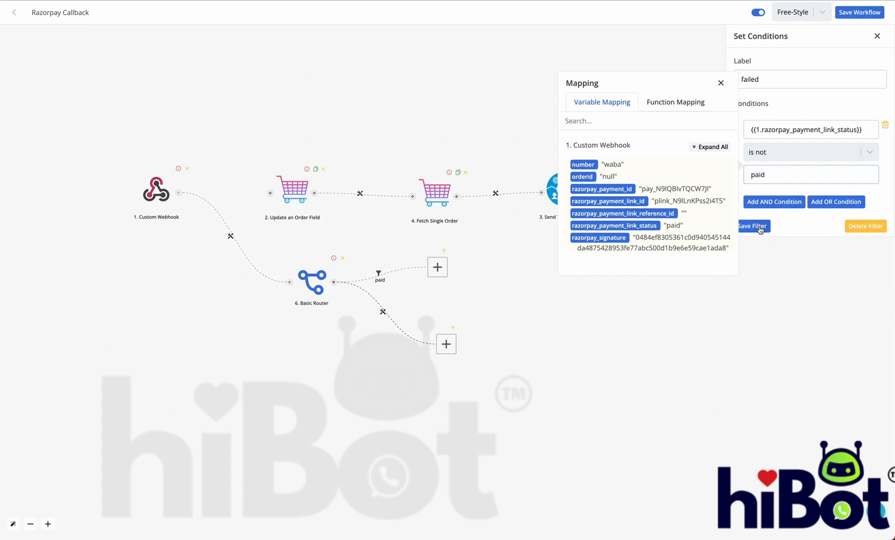
left_click(752, 226)
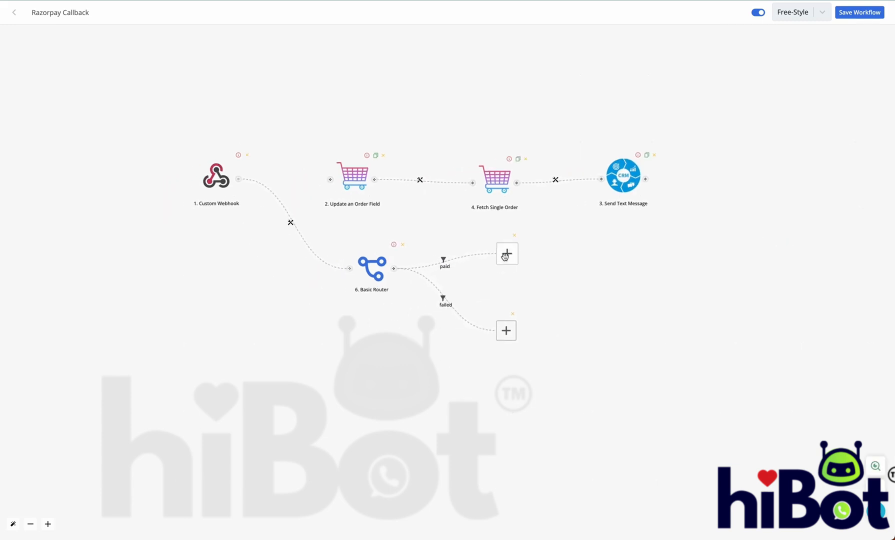
left_click(845, 12)
- Add the Ecommerce action Update an Order Field at the end of the paid branch
left_click(507, 255)
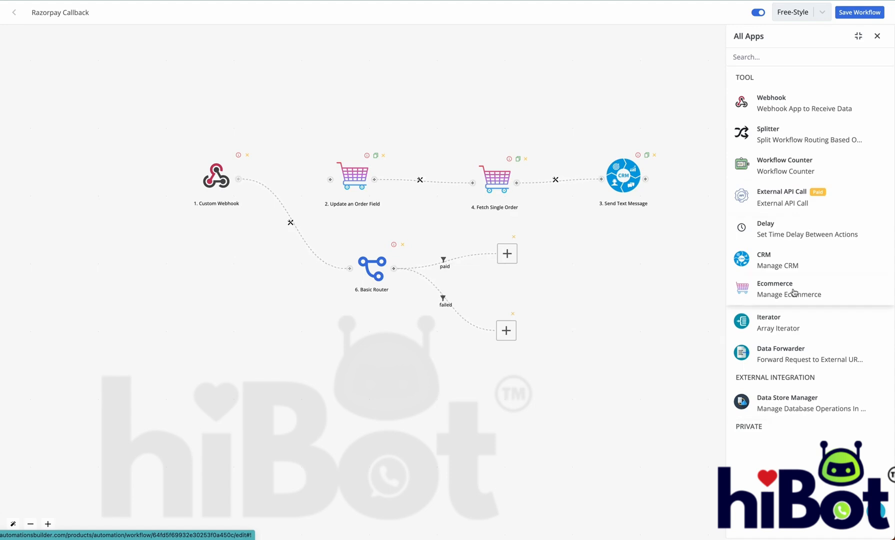
left_click(794, 292)
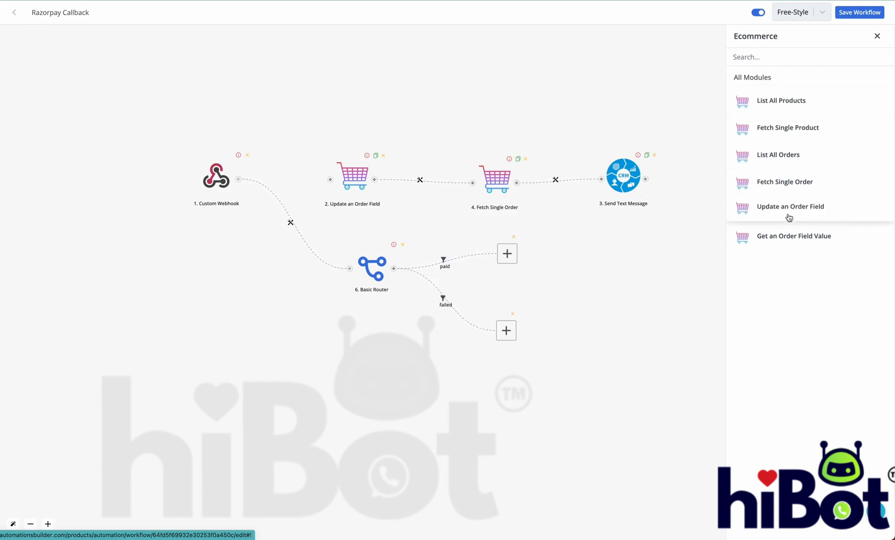
left_click(772, 216)
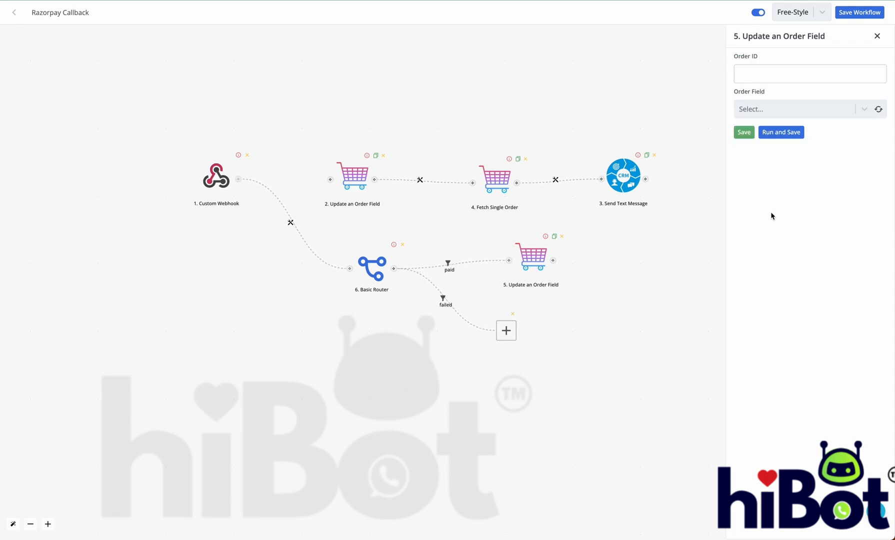
- Refresh the order field options of the new Update an Order Field action and choose Payment Status
left_click(771, 103)
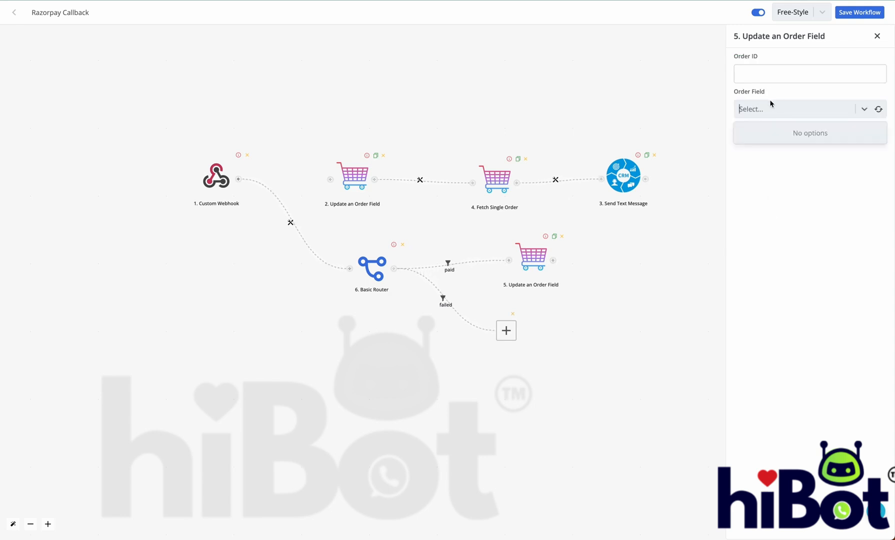
left_click(878, 109)
left_click(864, 110)
left_click(863, 110)
left_click(826, 79)
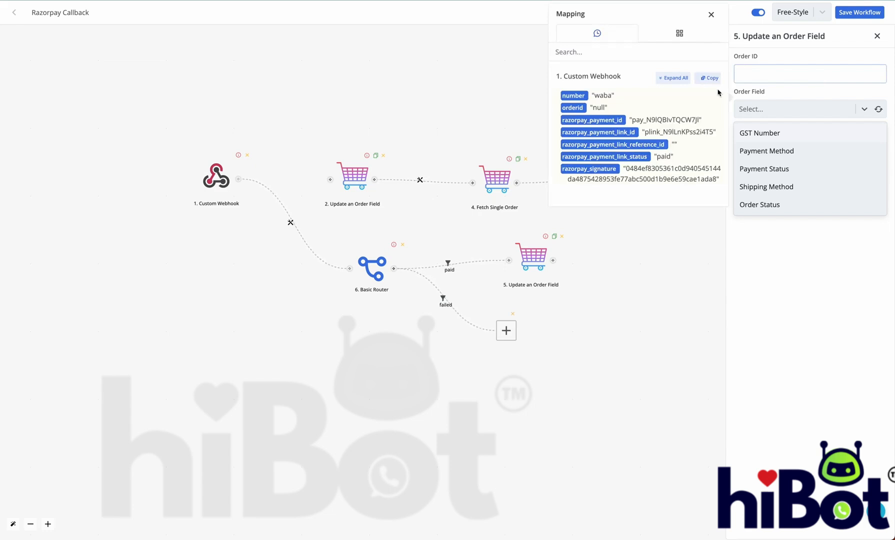
left_click(790, 169)
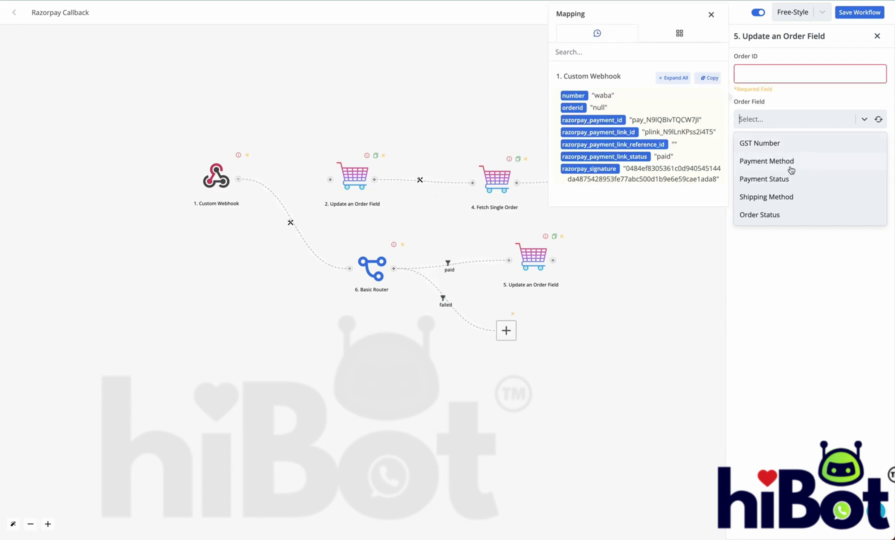
left_click(791, 86)
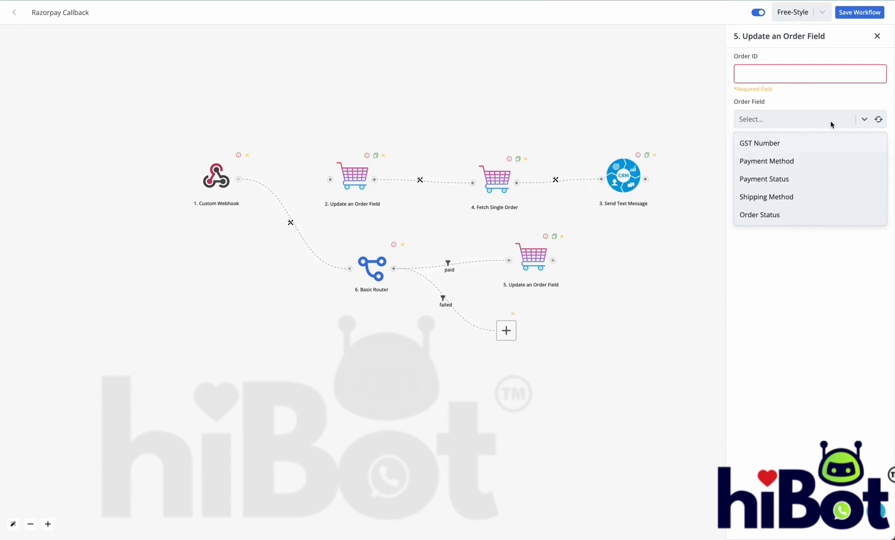
left_click(796, 179)
- Map the webhook's orderid into the Order ID as {{1.orderid}} and set the Payment Status value to "Paid By Razorpay"
left_click(790, 74)
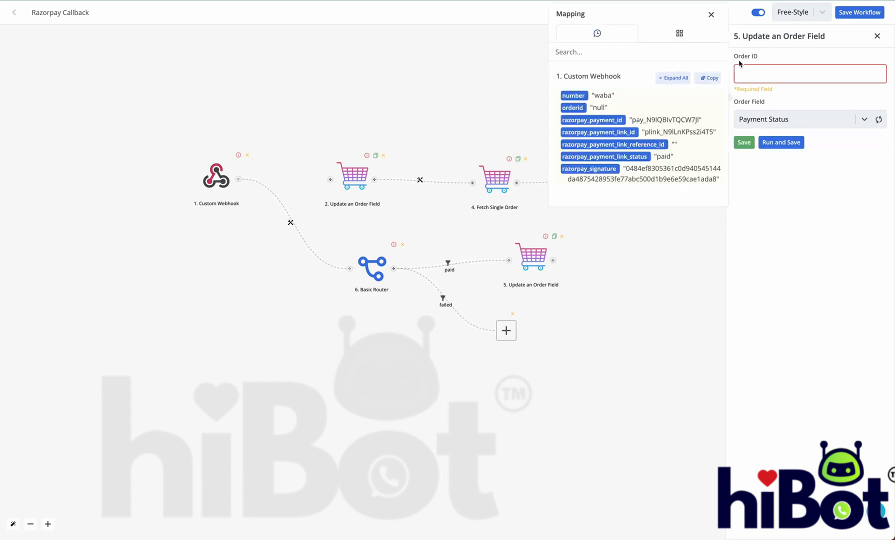
left_click(571, 107)
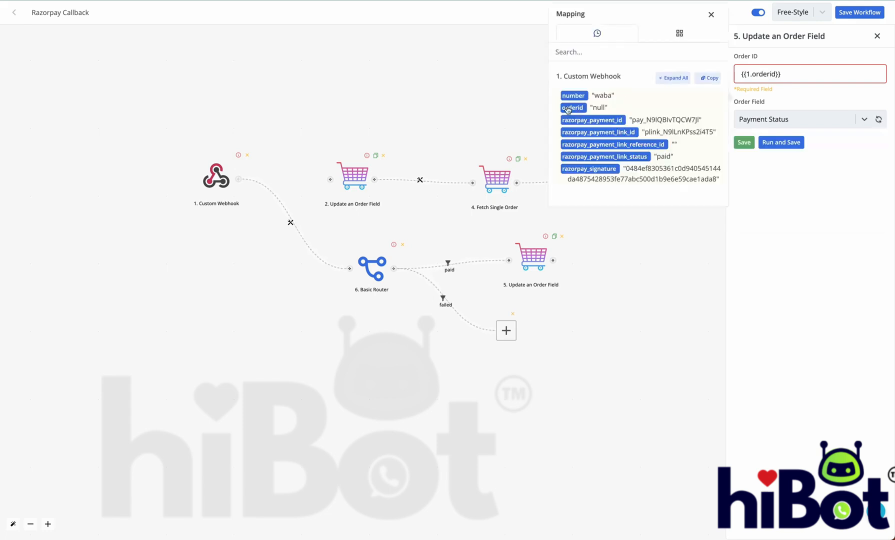
double_click(600, 107)
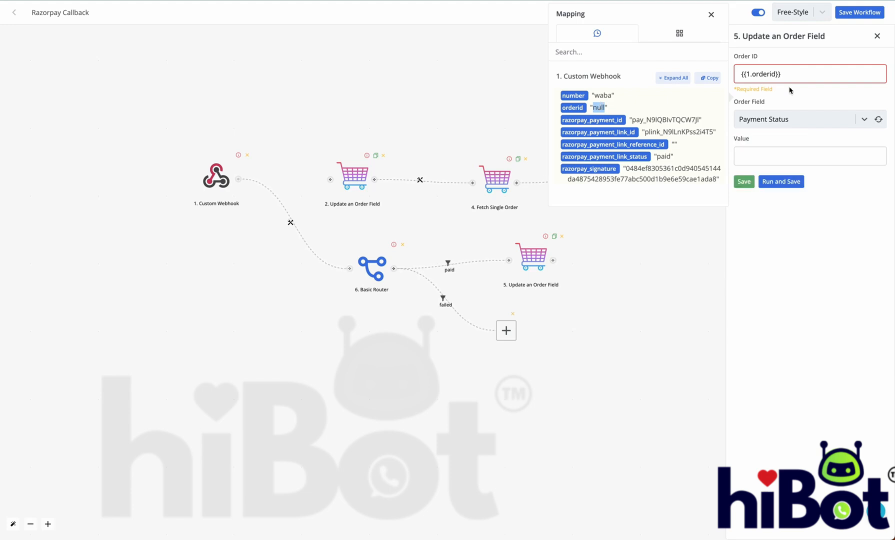
left_click(825, 162)
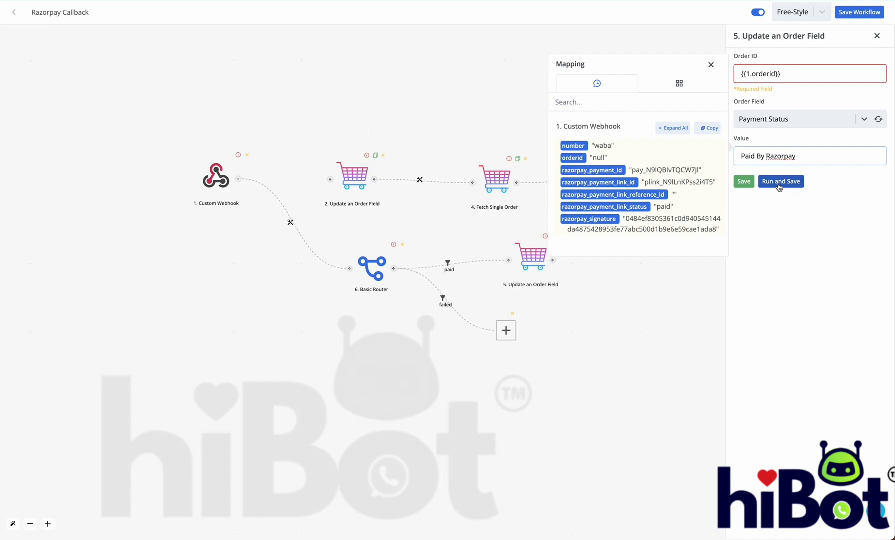
- Save the paid branch's Update an Order Field action and add a CRM Send Text Message action after it
left_click(747, 185)
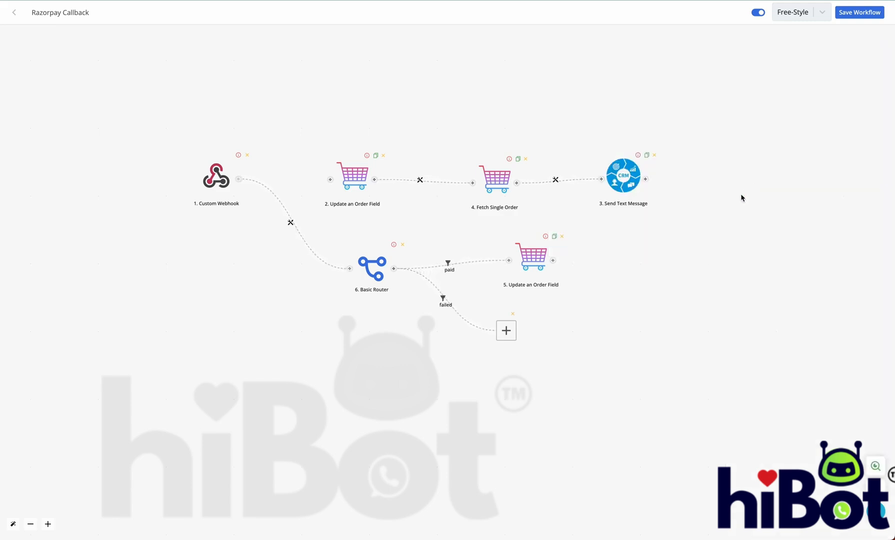
left_click(556, 258)
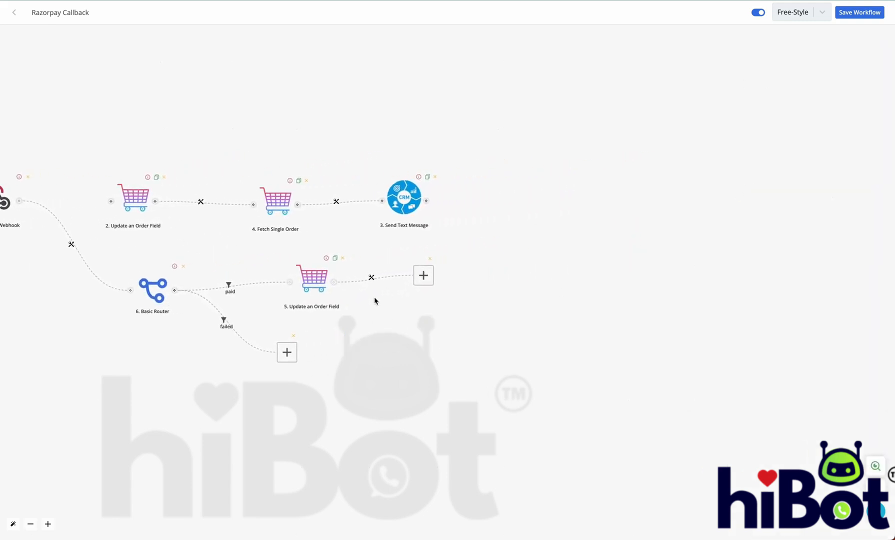
left_click(421, 275)
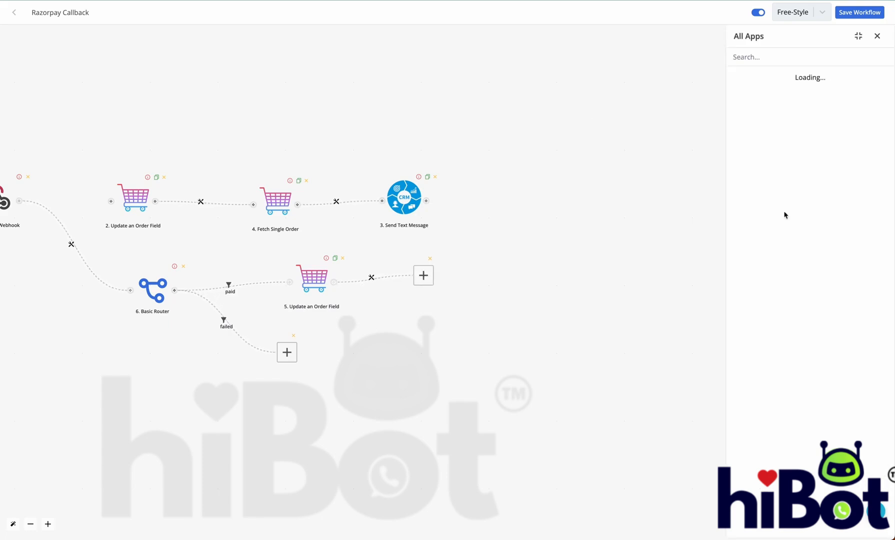
left_click(775, 265)
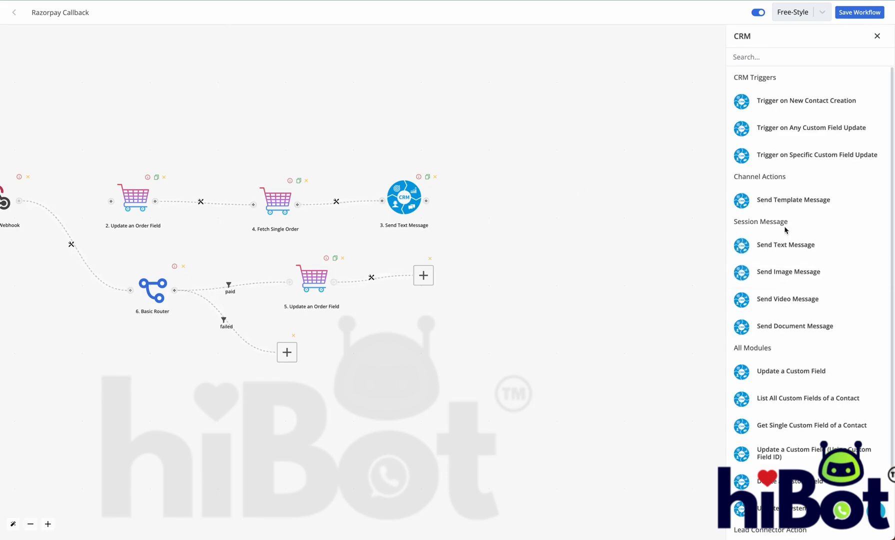
left_click(780, 242)
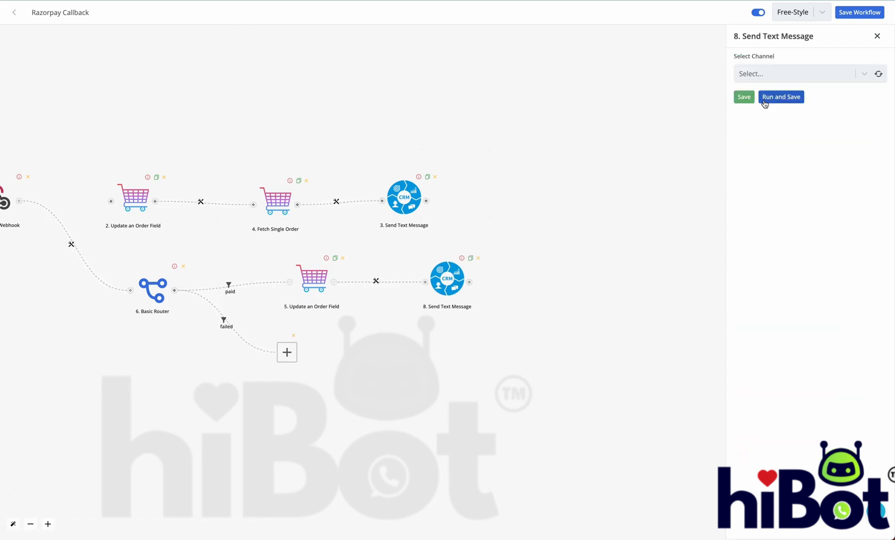
- Refresh the message's channel options, choose Working Channel and map the webhook's number into WhatsApp Number as {{1.number}}
left_click(877, 75)
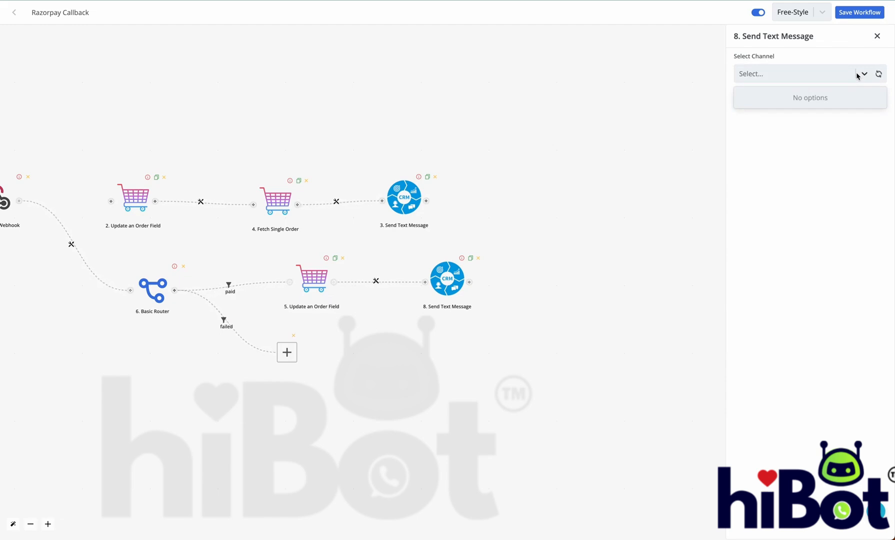
left_click(842, 100)
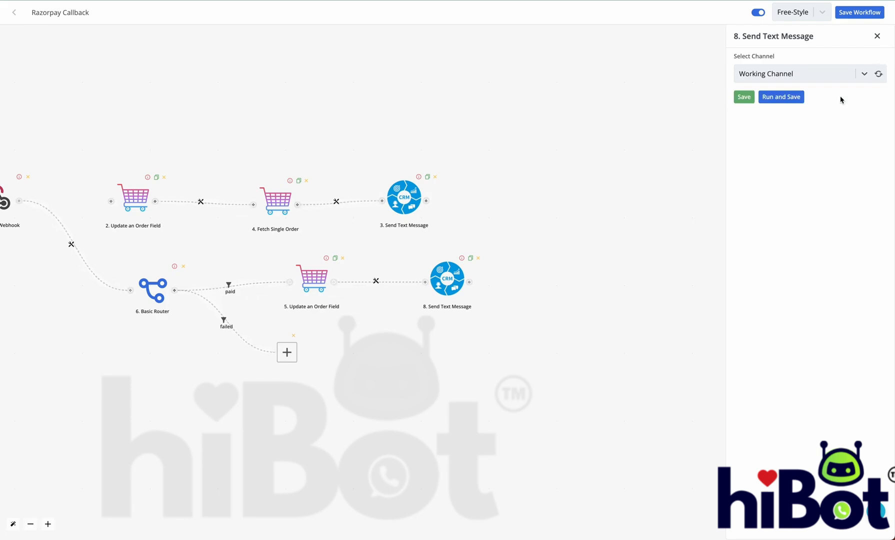
left_click(839, 109)
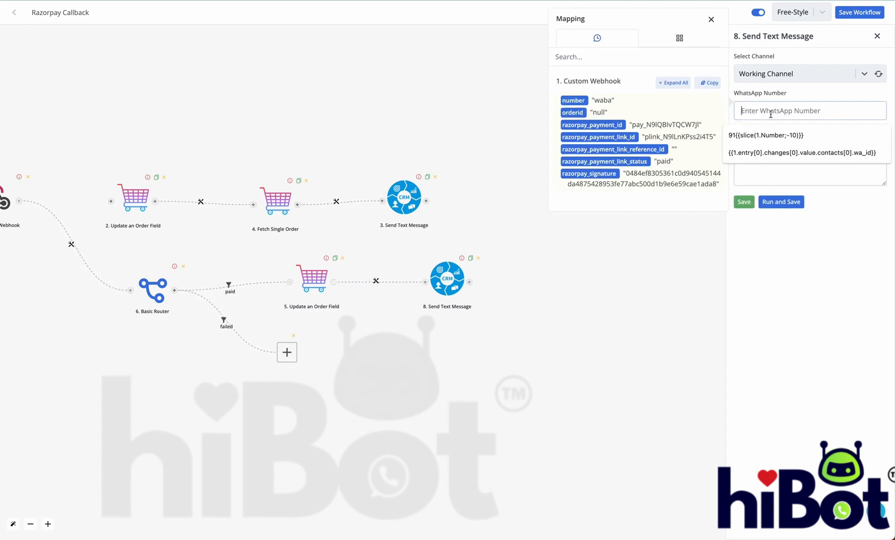
left_click(579, 104)
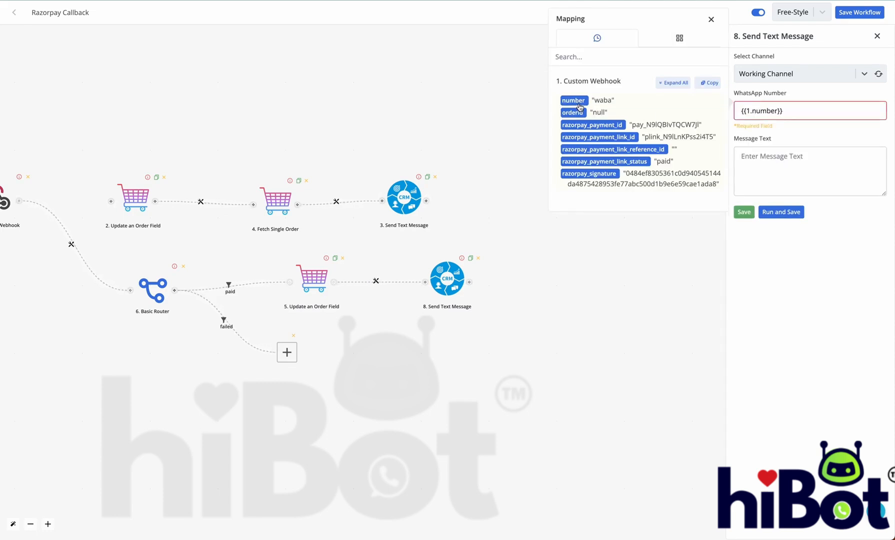
double_click(602, 99)
left_click(813, 114)
triple_click(814, 118)
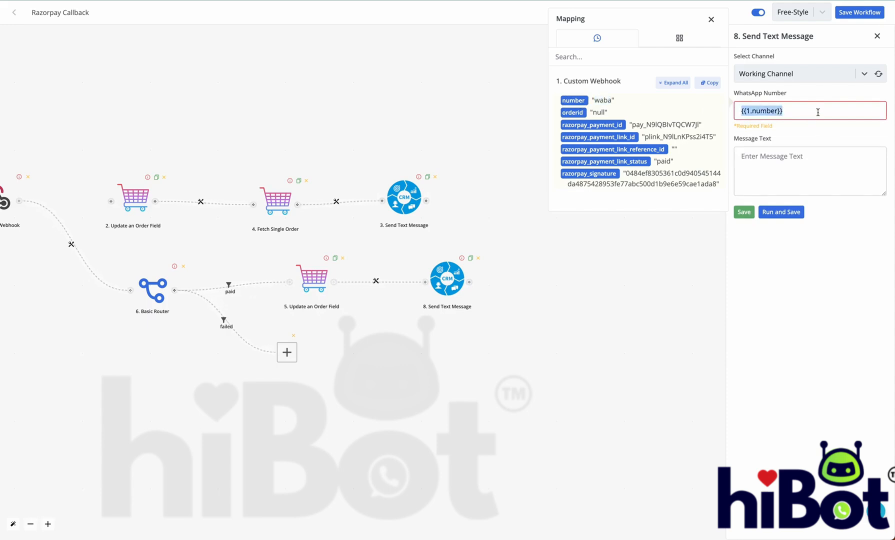
- Write the message text "Hello Sir / Mam we have recieved payment for your order id {{1.orderid}}" with line breaks and save the action
left_click(811, 163)
type("Hello Sir / Ma")
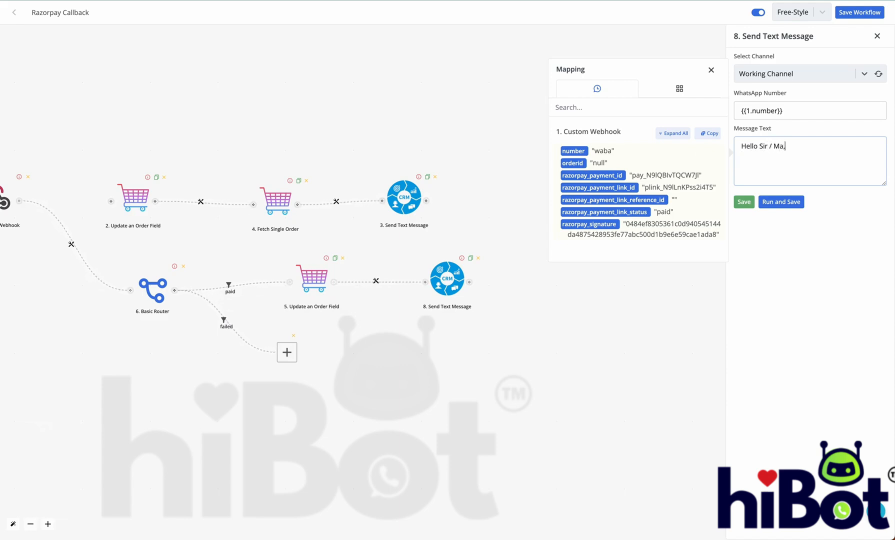
type("m")
key("Return")
key("Return")
type("we have recieved payment")
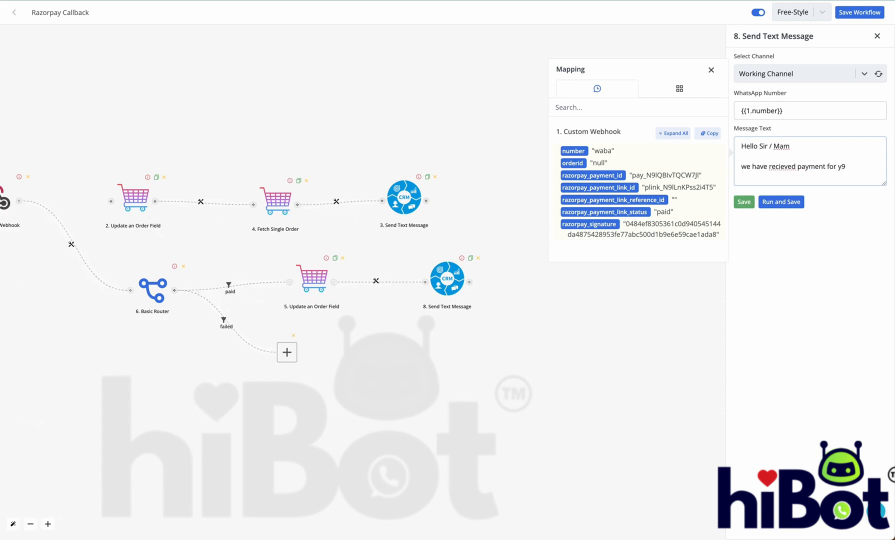
type(" for your order id")
key("Return")
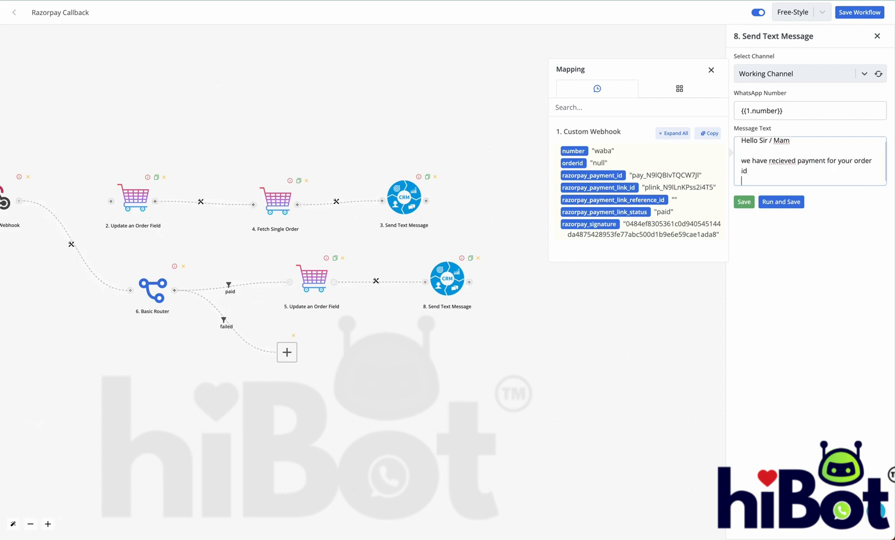
left_click(576, 165)
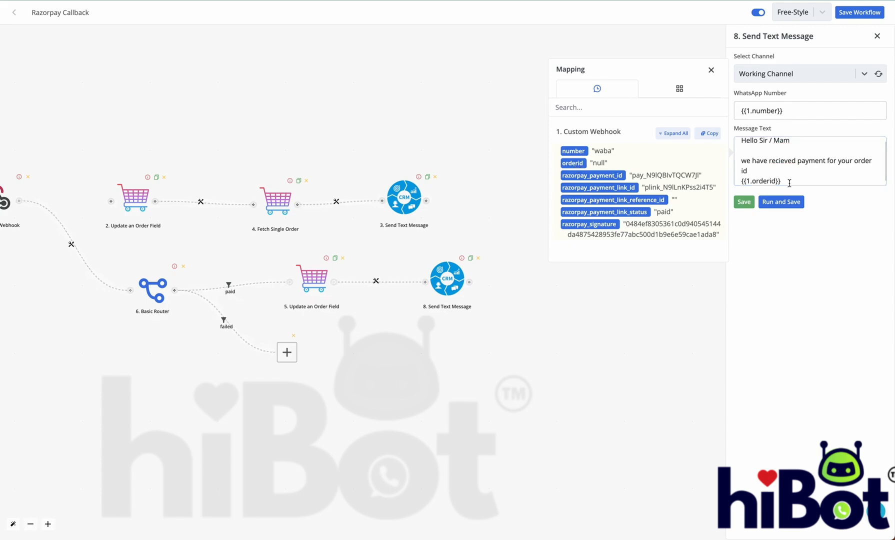
left_click(750, 204)
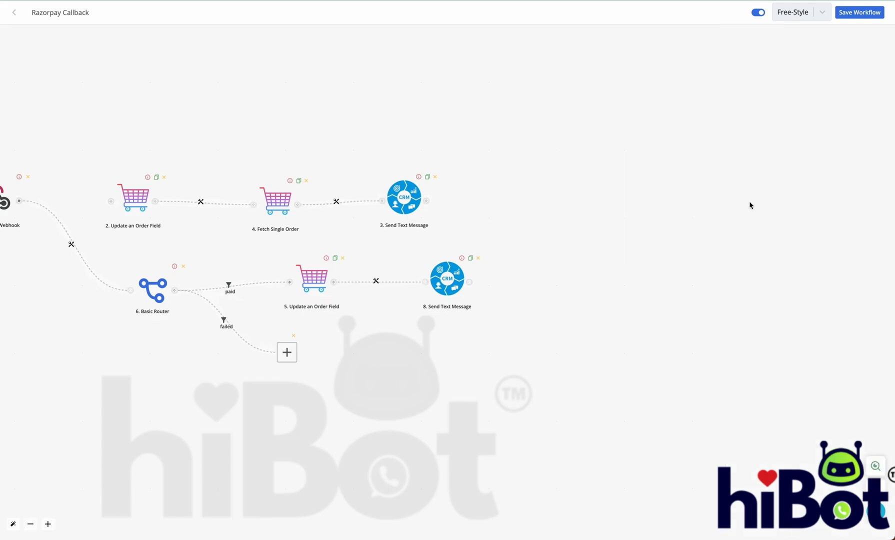
left_click(470, 259)
left_click_drag(476, 284, 364, 343)
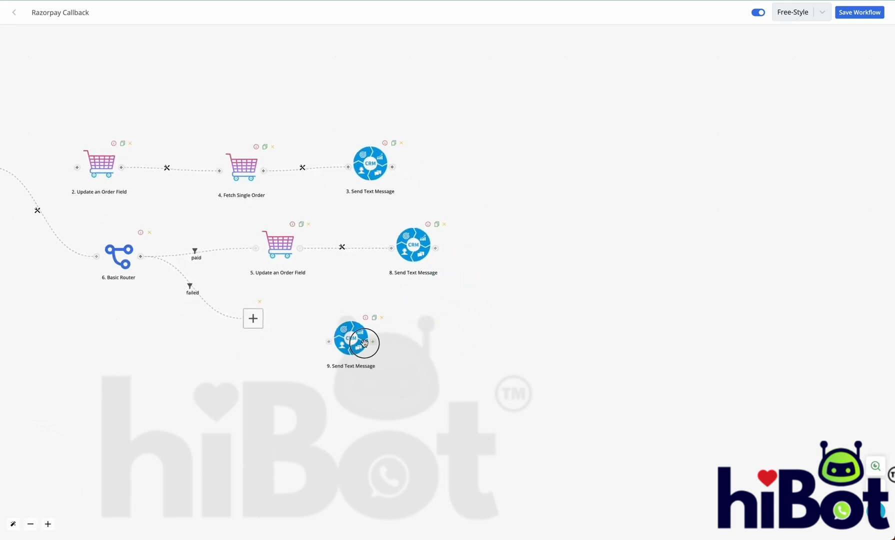
left_click(380, 321)
- Add a CRM Send Text Message action at the end of the failed branch
left_click(252, 315)
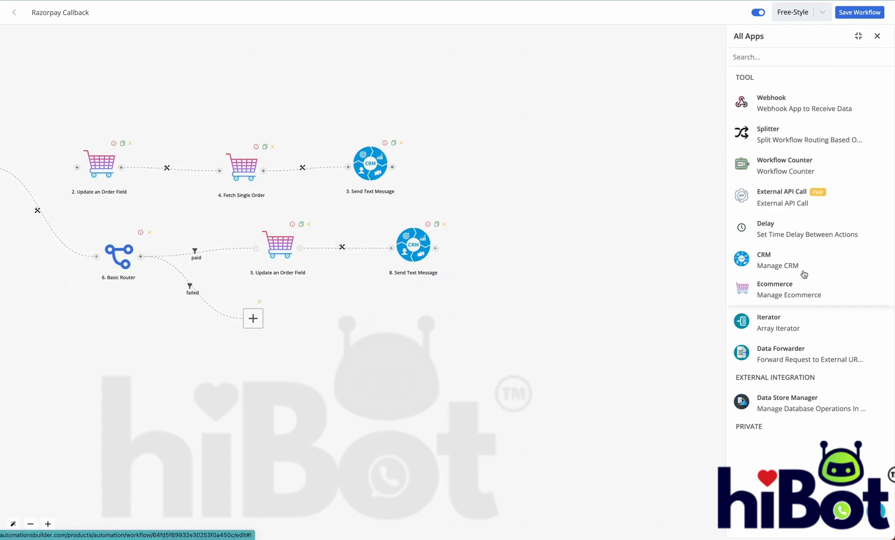
left_click(803, 271)
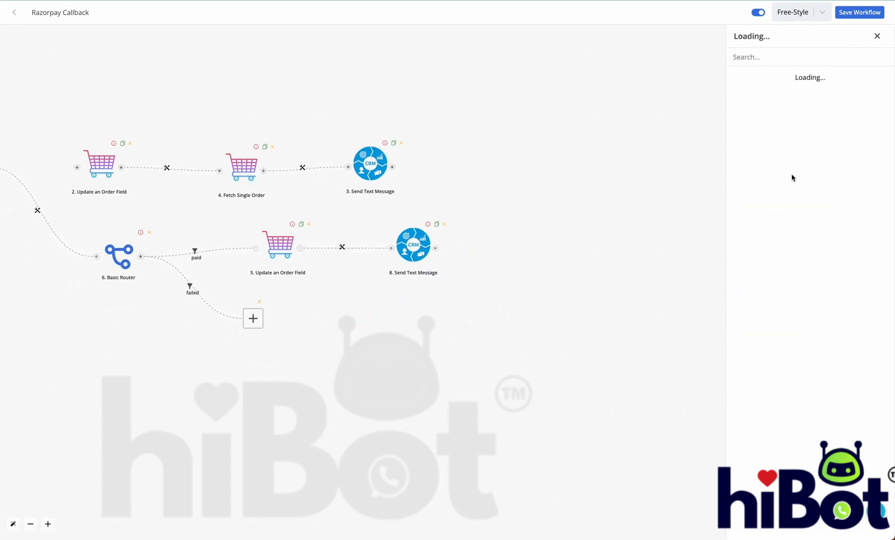
left_click(795, 253)
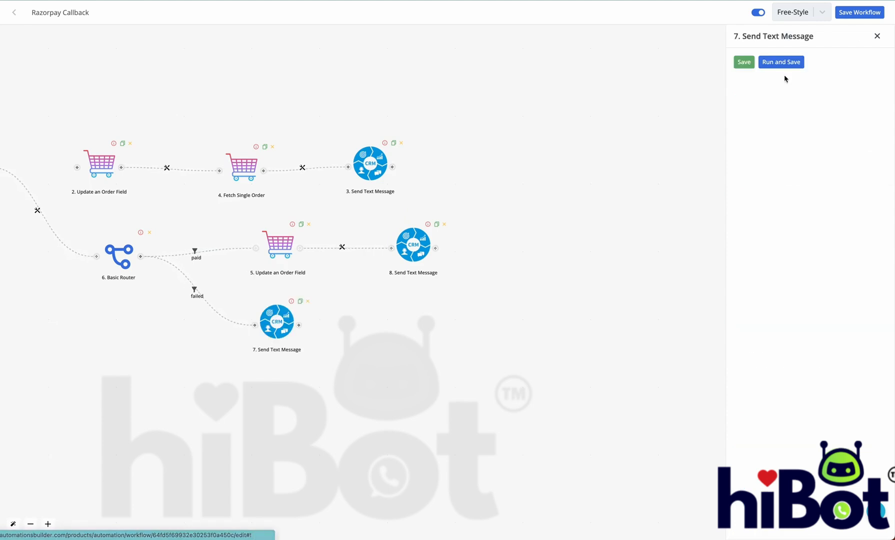
scroll(181, 319, "up", 3)
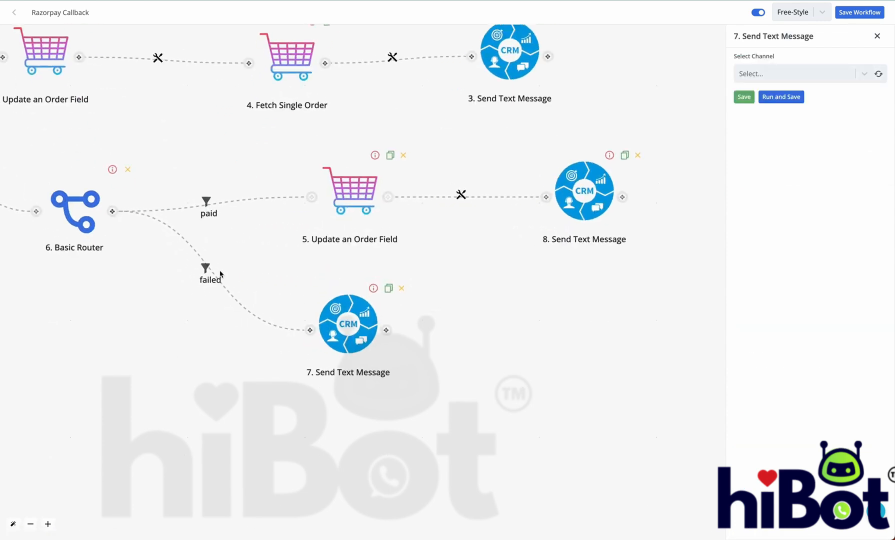
- Refresh the failed-branch message's channel options, choose Working Channel and map the webhook's number into WhatsApp Number
left_click(874, 76)
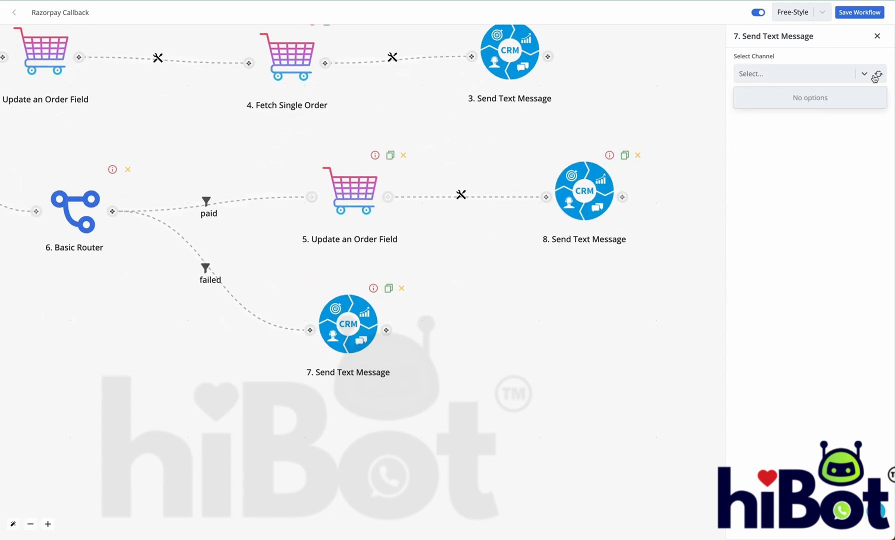
left_click(874, 76)
left_click(830, 99)
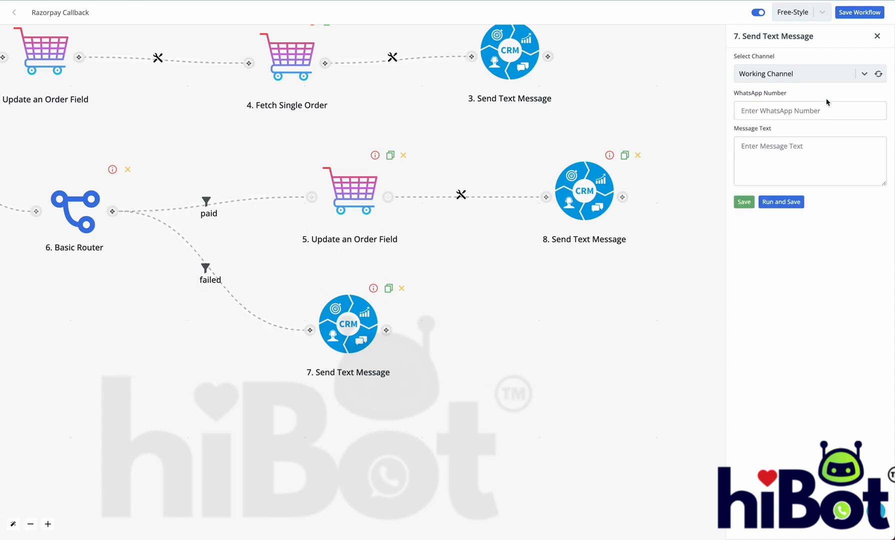
left_click(825, 107)
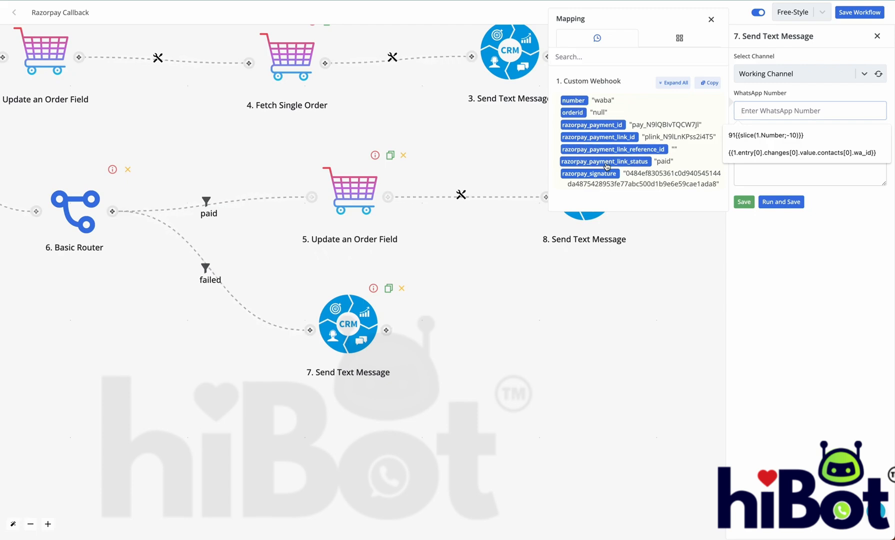
left_click(578, 107)
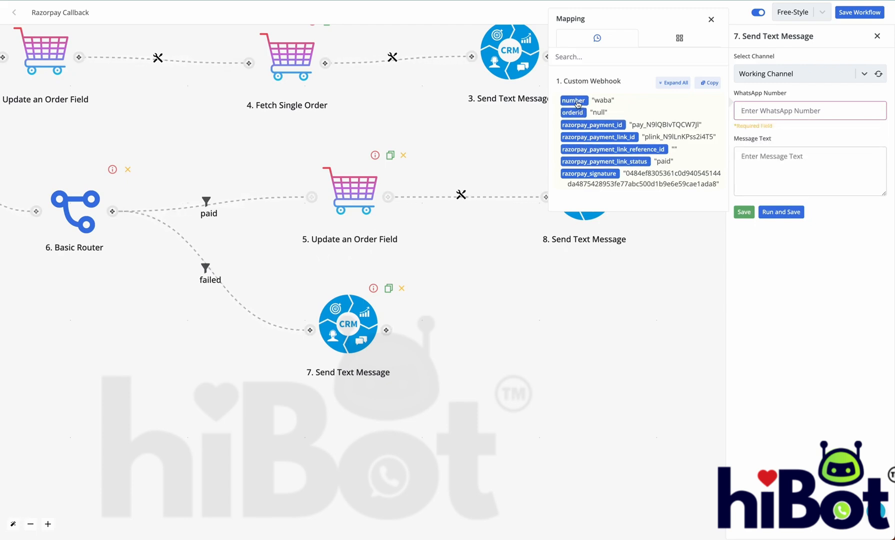
left_click(759, 150)
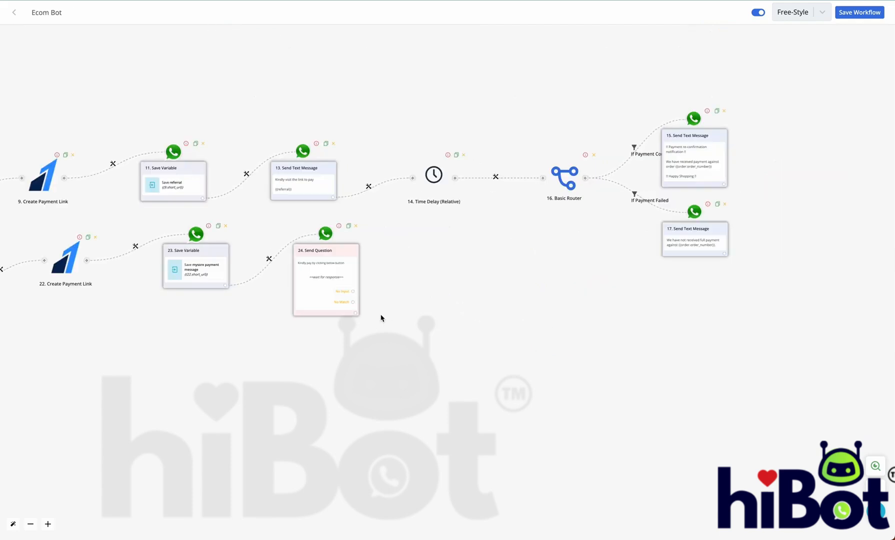
- In the Ecom Bot, delete the connection from Time Delay to Basic Router and connect Send Question 24 to the router instead
scroll(380, 318, "up", 3)
scroll(715, 167, "down", 3)
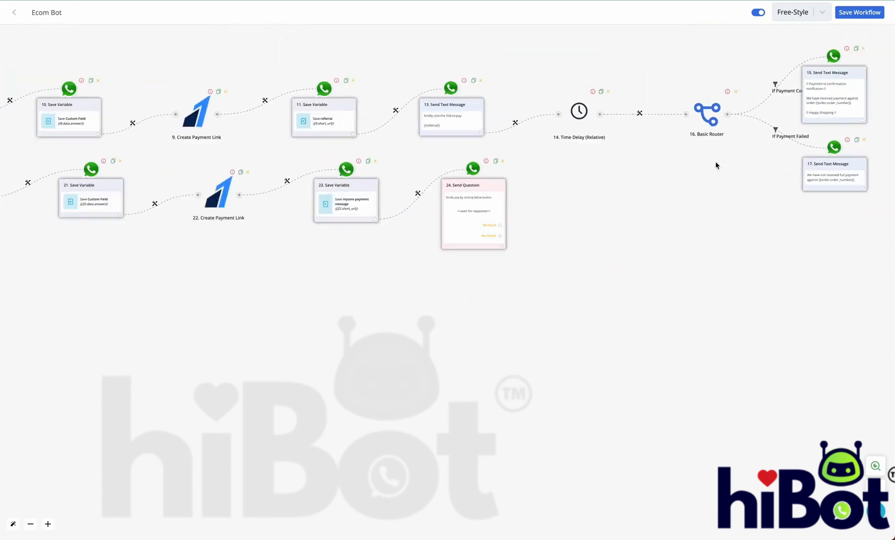
left_click_drag(716, 197, 642, 236)
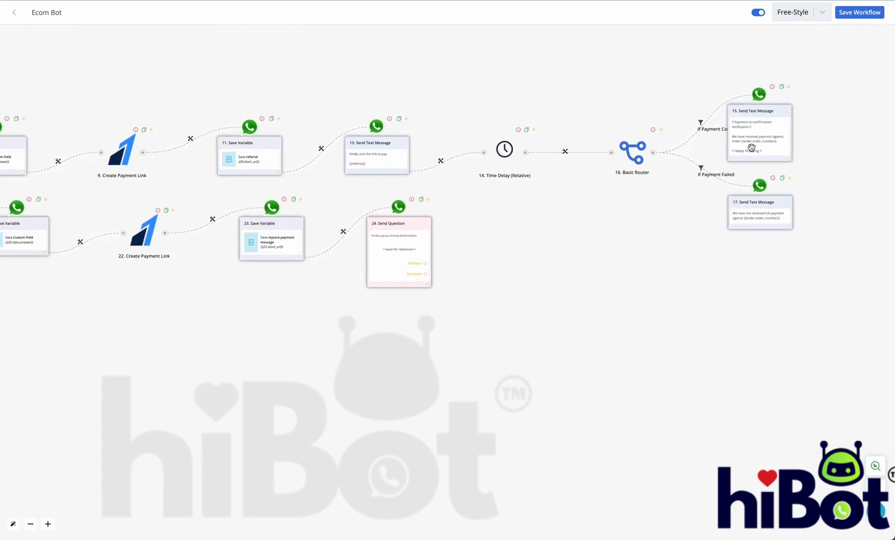
scroll(751, 148, "up", 3)
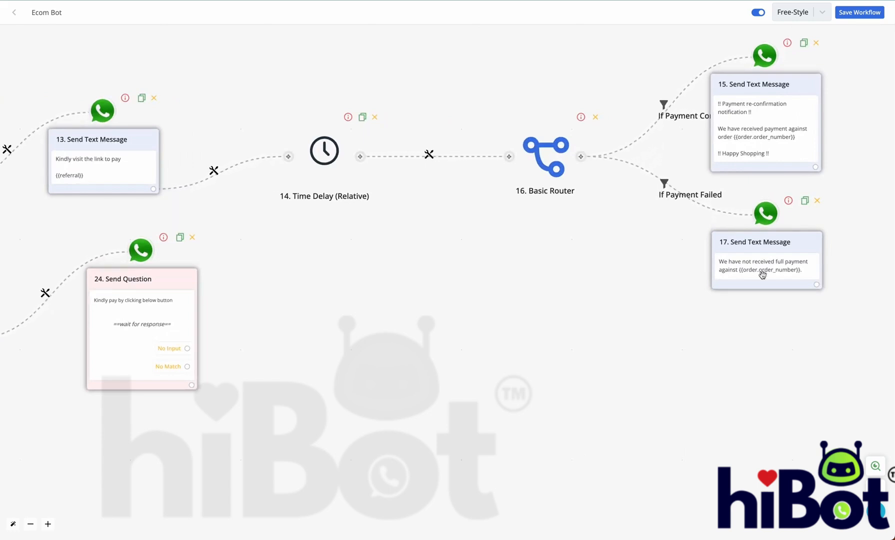
left_click_drag(759, 305, 714, 310)
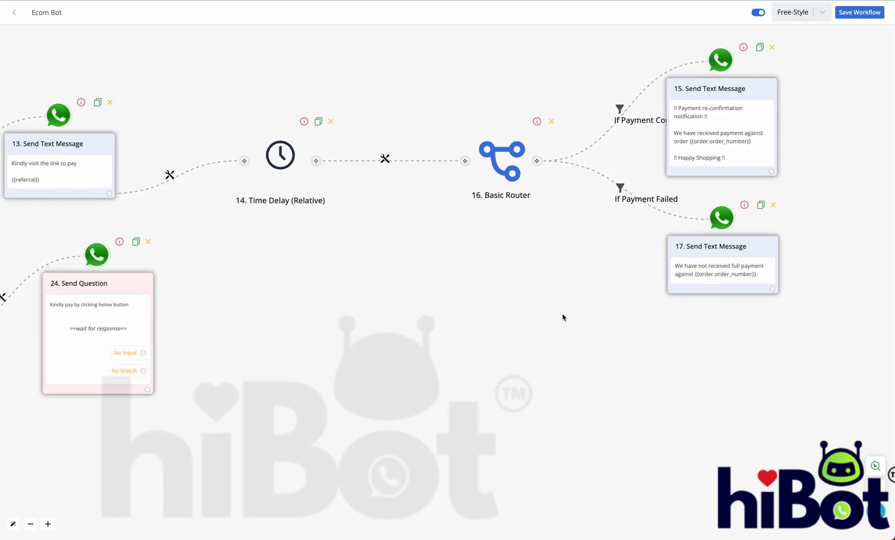
left_click_drag(563, 317, 704, 308)
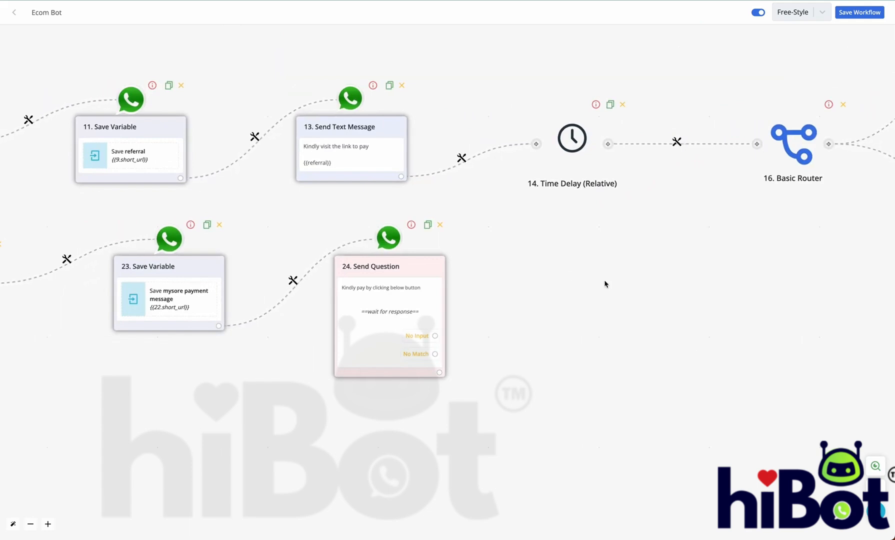
left_click(522, 142)
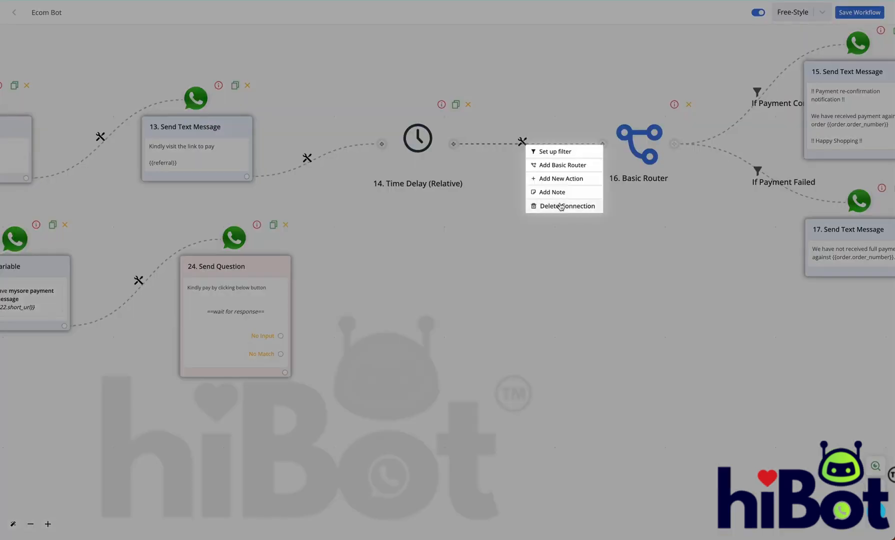
left_click(561, 207)
left_click_drag(285, 372, 517, 281)
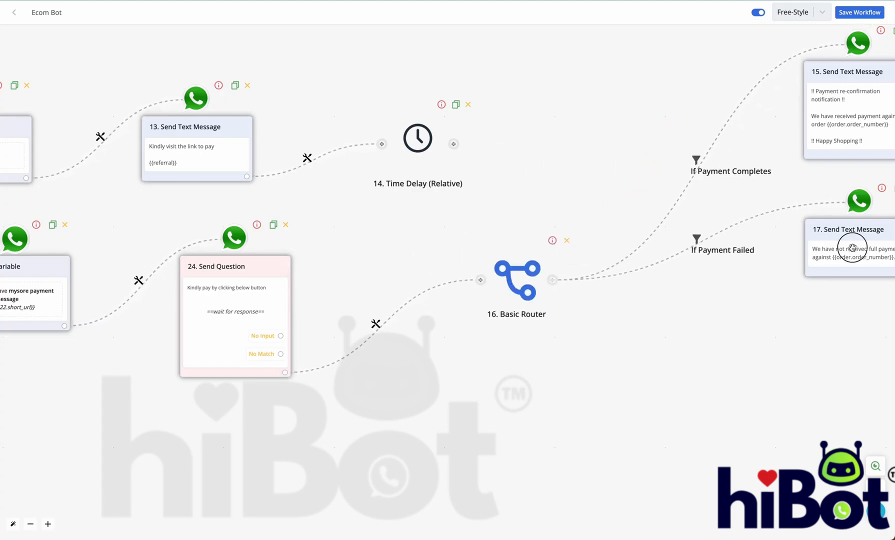
- Delete the payment re-confirmation message from the router and place the If Payment Failed message beside the router
left_click_drag(852, 247, 778, 379)
left_click(726, 58)
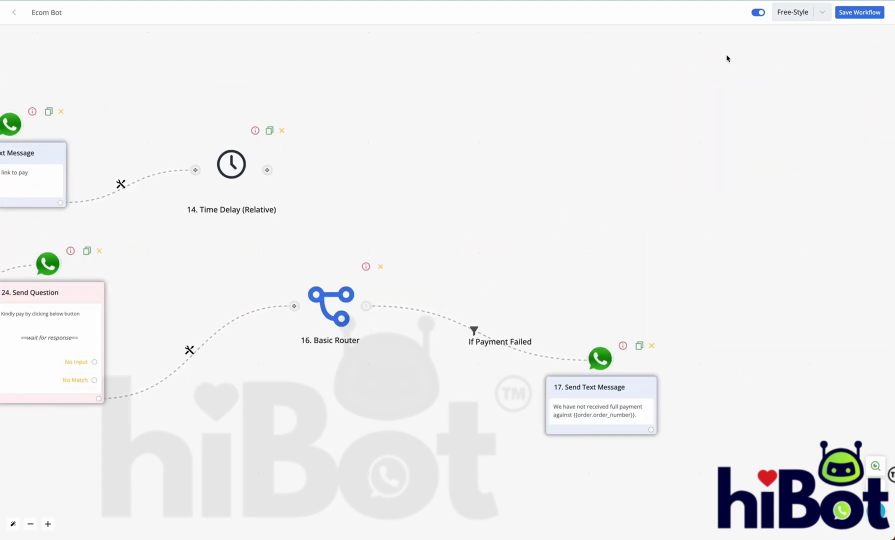
scroll(530, 225, "down", 2)
left_click_drag(623, 347, 635, 307)
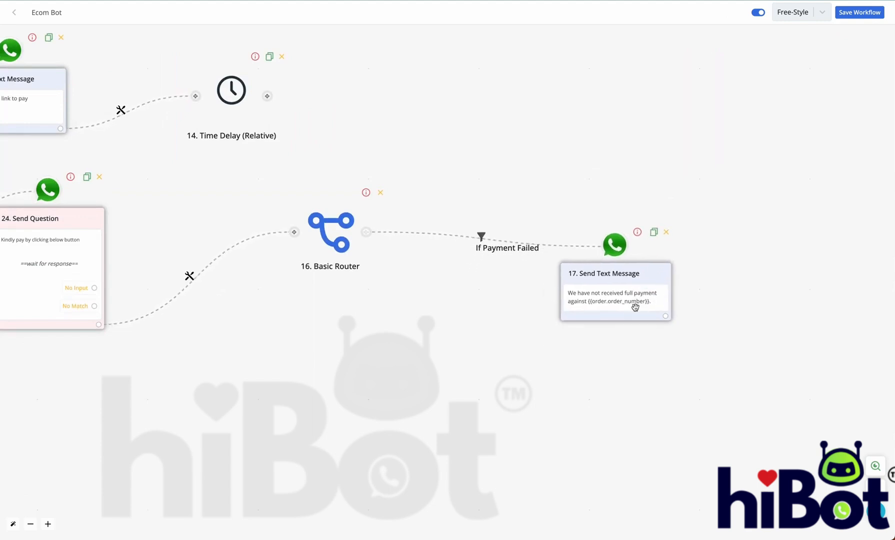
- Examine the If Payment Failed filter's condition and the order variables available for mapping
left_click(482, 237)
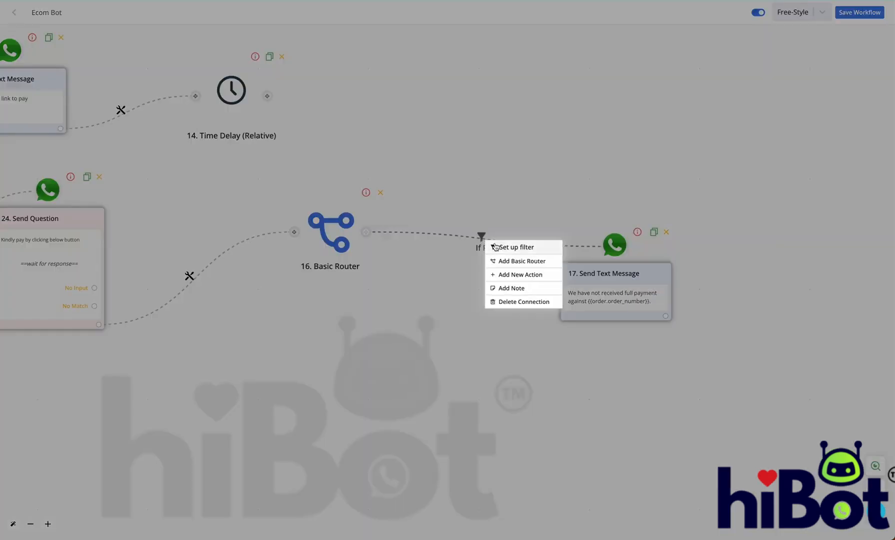
left_click(503, 248)
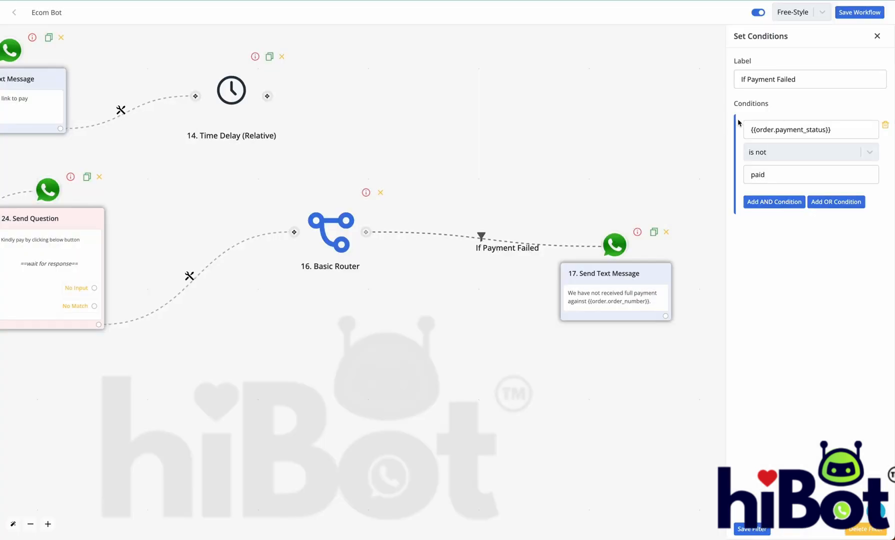
left_click(850, 130)
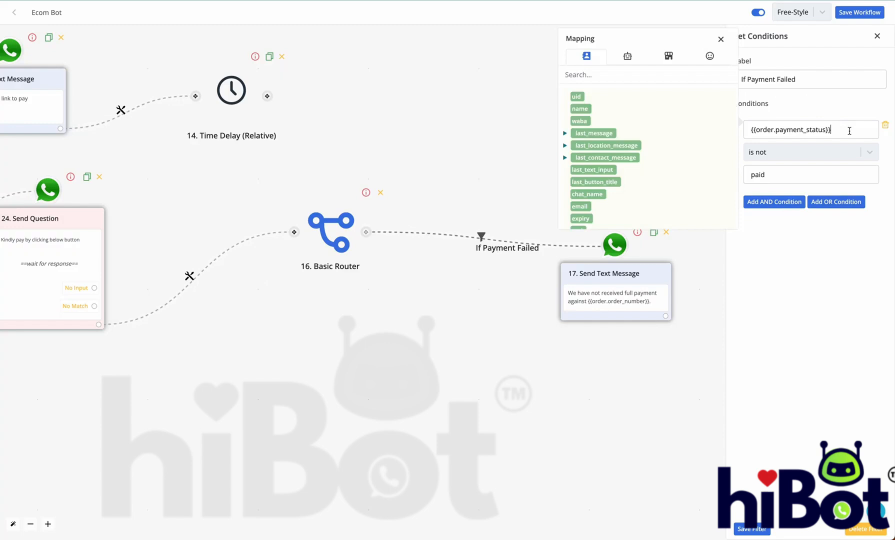
left_click(669, 58)
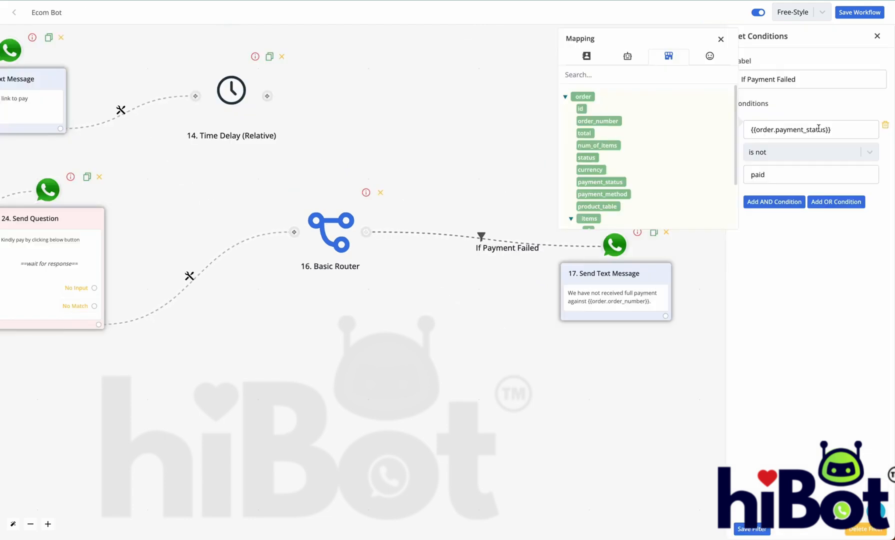
double_click(818, 129)
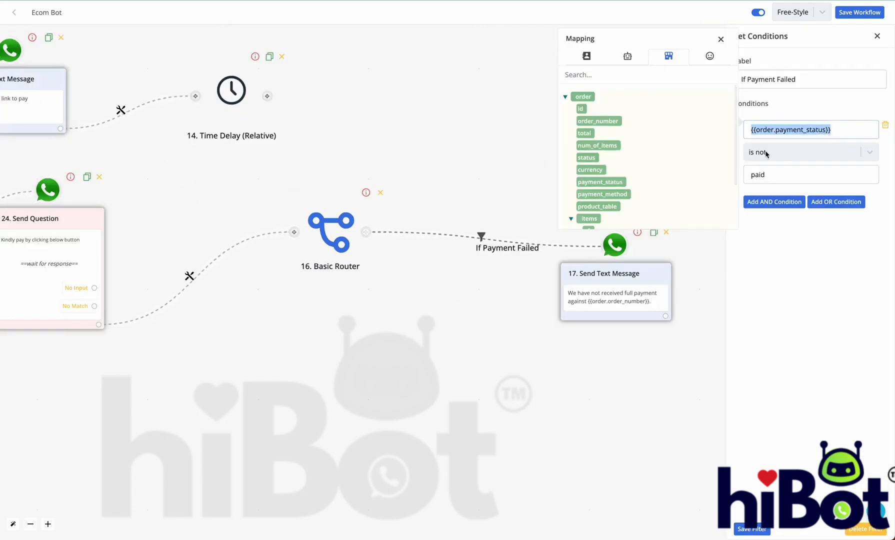
left_click(666, 363)
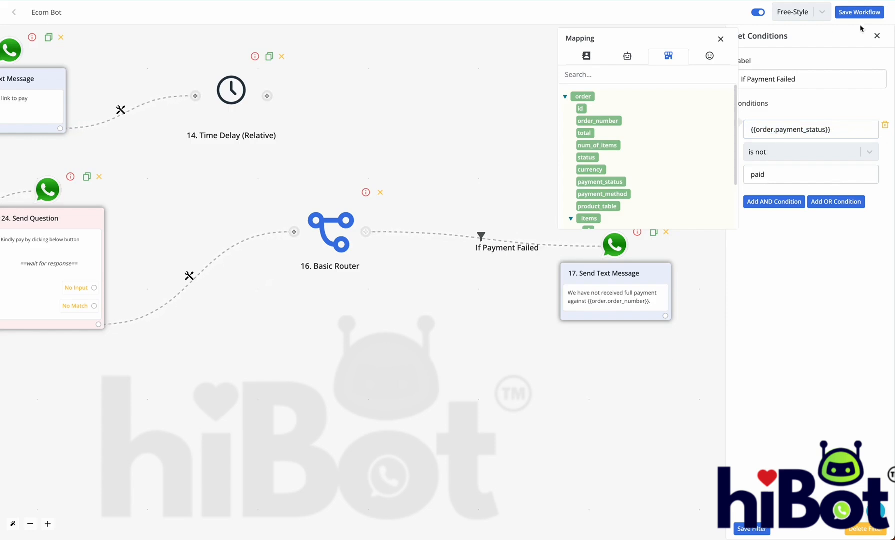
left_click(877, 36)
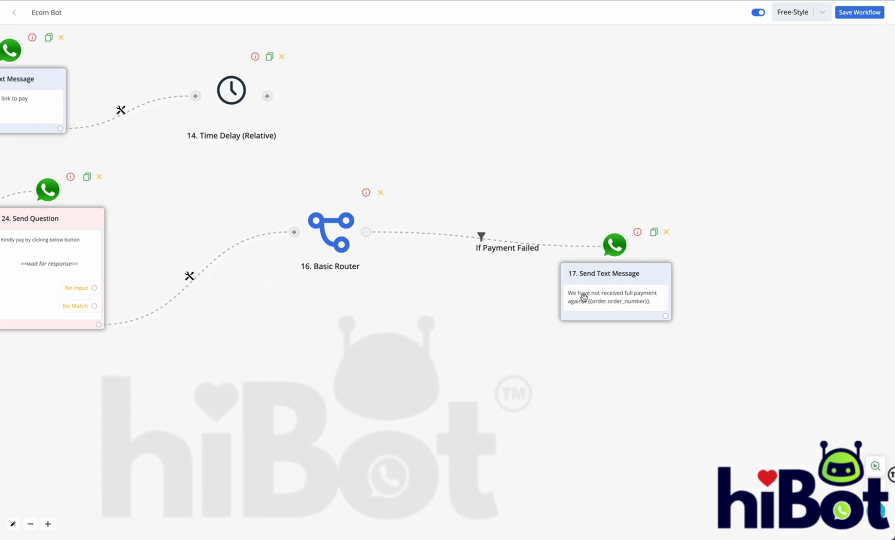
- Add an Ask Question action with an Interactive Message after the "We have not received full payment" message
left_click_drag(655, 349, 559, 349)
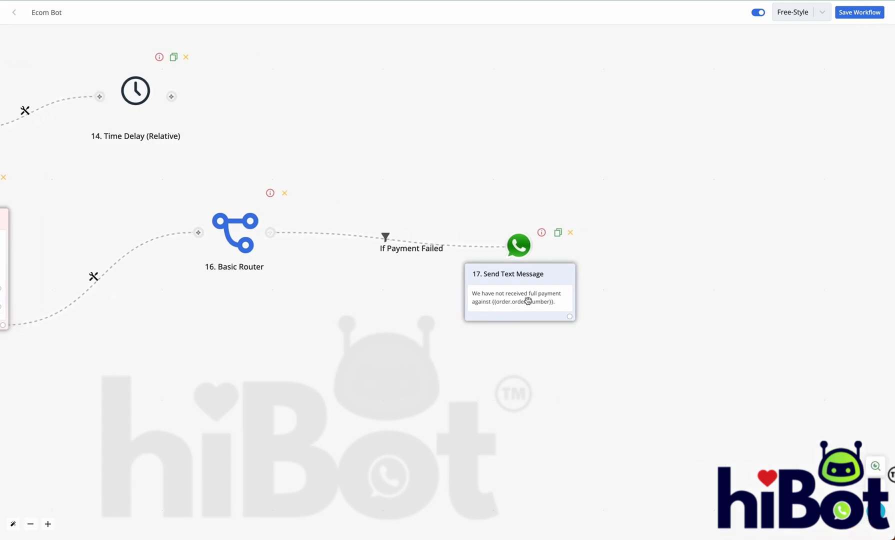
left_click(570, 316)
left_click(426, 273)
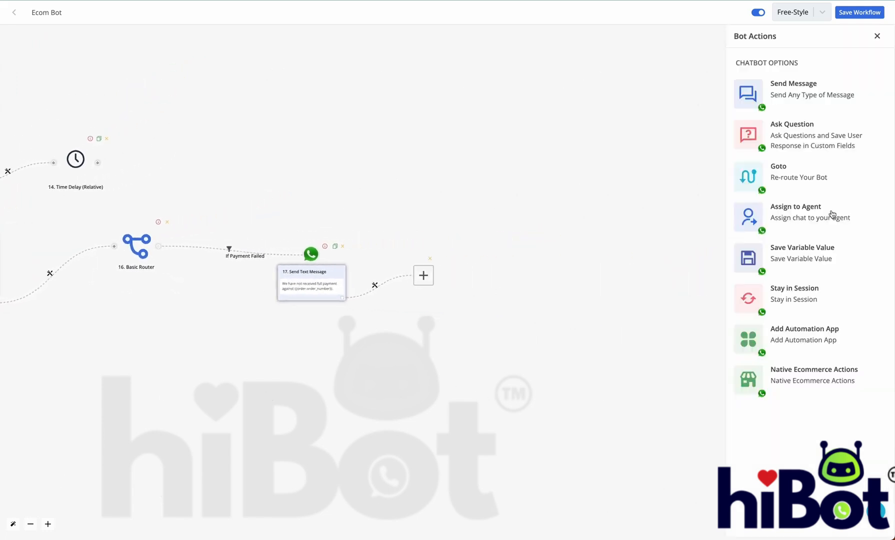
left_click(795, 135)
scroll(799, 92, "down", 2)
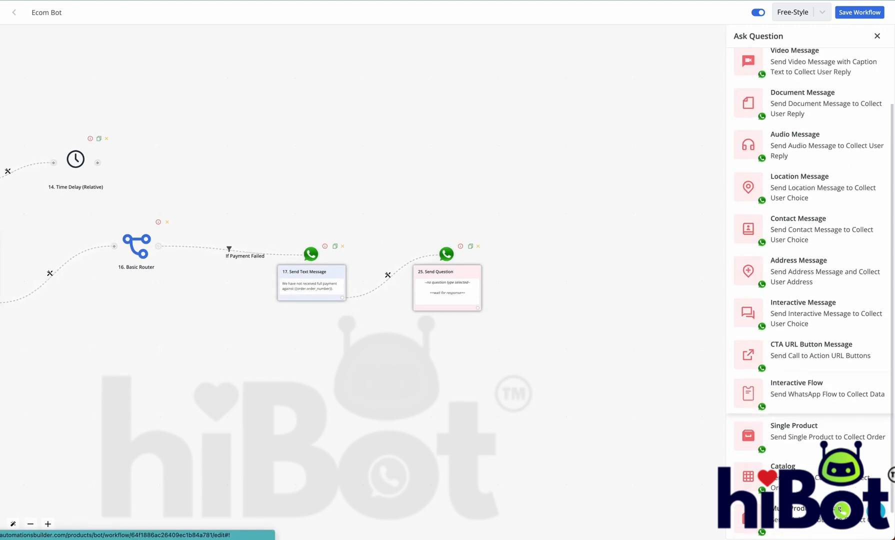
left_click(809, 312)
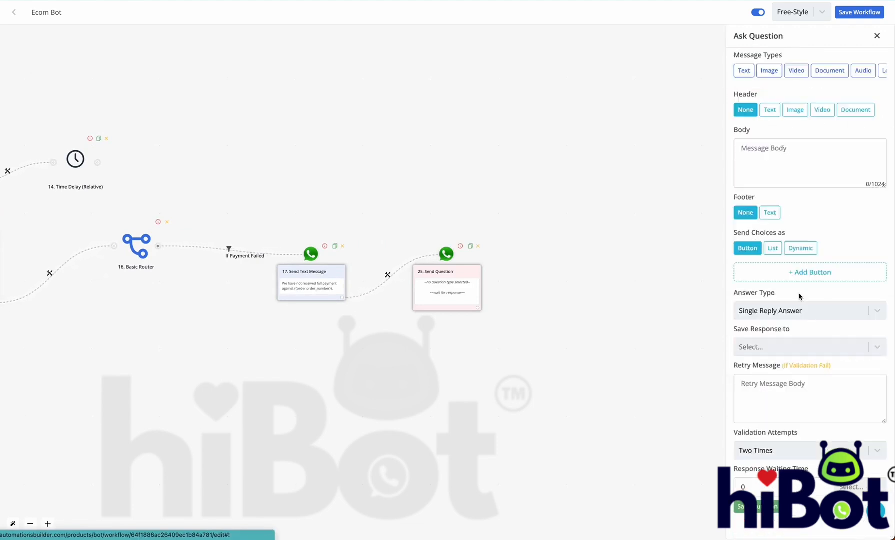
- Set the question body to "would you like to retry payment ?" and add two answer buttons
left_click(775, 155)
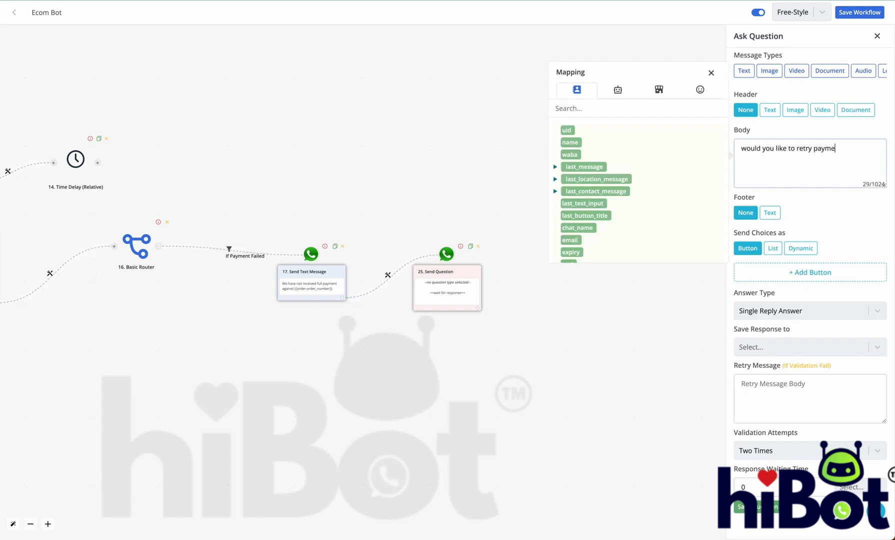
left_click(810, 272)
left_click(810, 292)
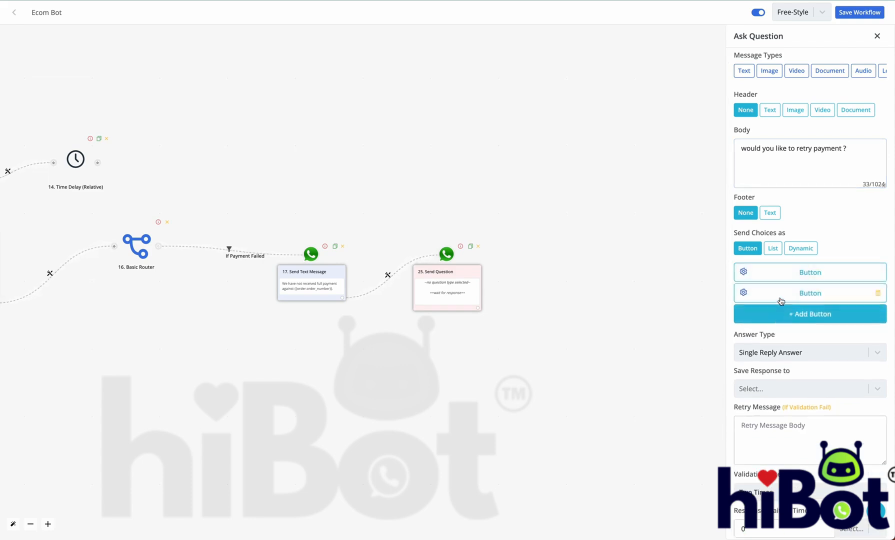
- Label the two answer buttons Yes and No and save the question
left_click(810, 272)
double_click(645, 283)
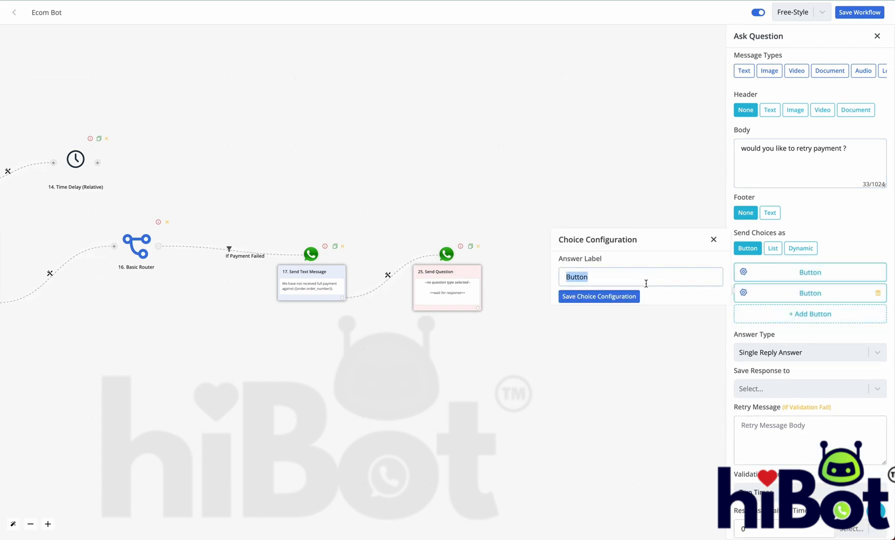
left_click(631, 300)
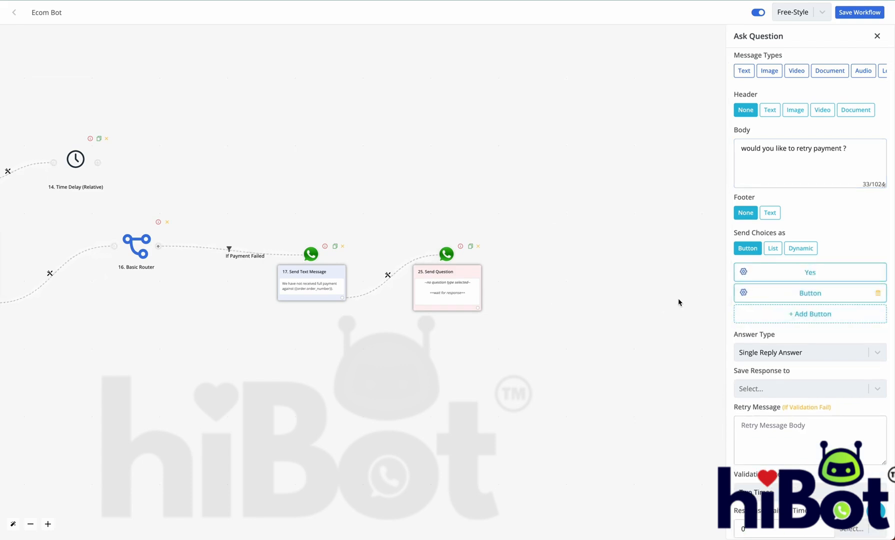
left_click(752, 299)
double_click(631, 295)
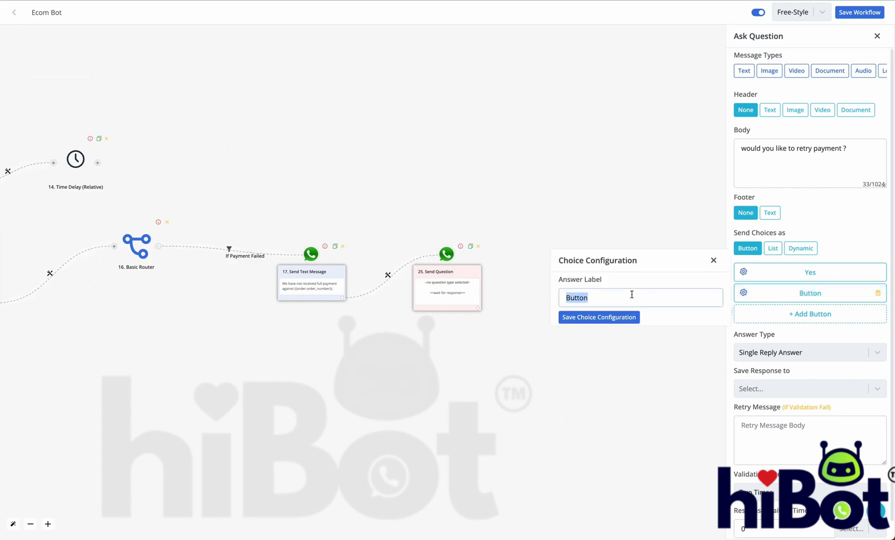
type("No")
left_click(615, 321)
scroll(809, 402, "down", 1)
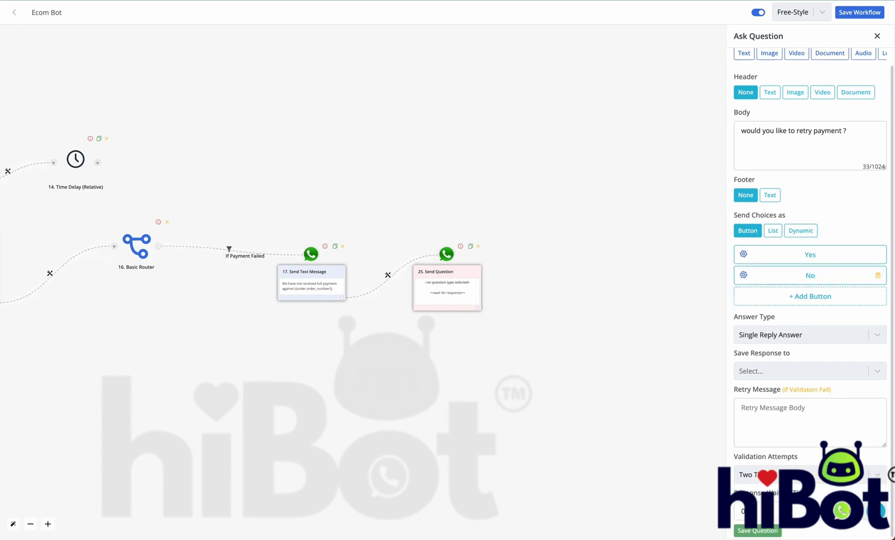
left_click(757, 531)
- Add a Goto action to the retry question's Yes answer, routing to step 12. Send Message, and save the route
scroll(473, 326, "up", 3)
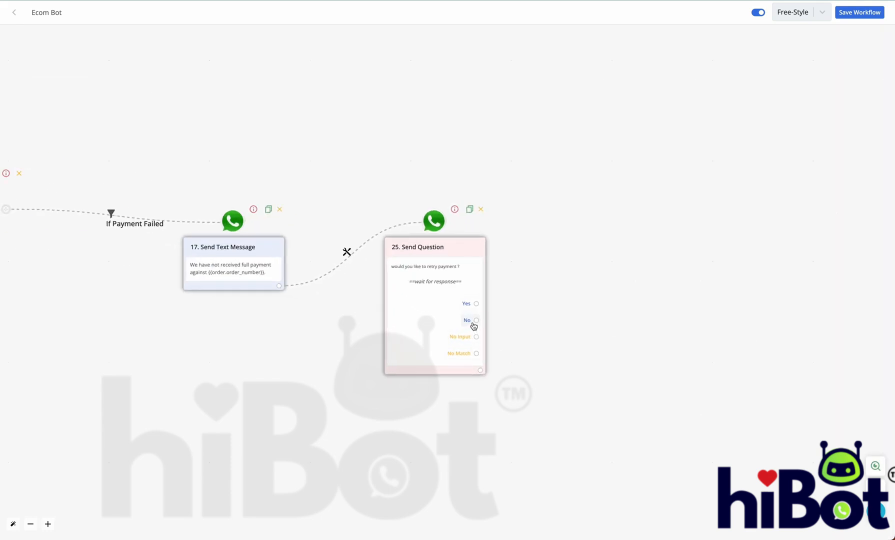
scroll(493, 322, "down", 5)
left_click_drag(355, 377, 838, 363)
left_click_drag(522, 404, 787, 402)
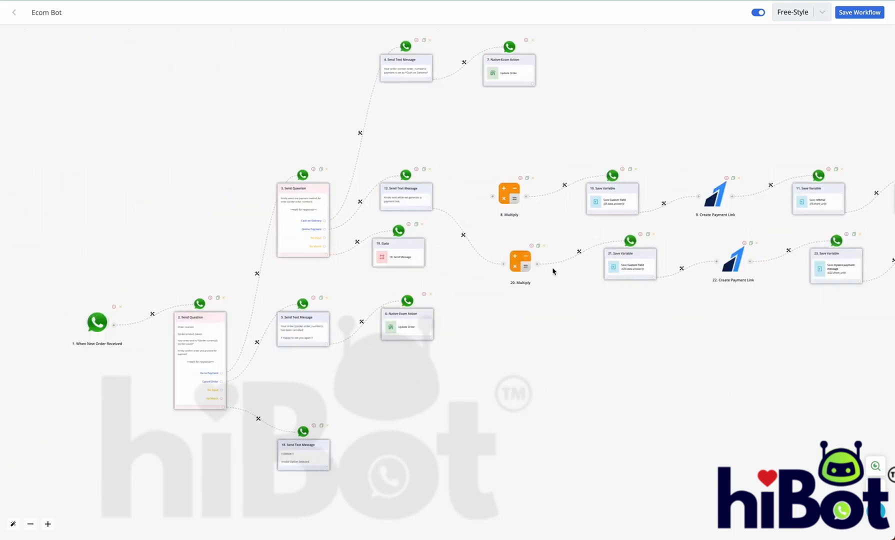
scroll(552, 271, "up", 4)
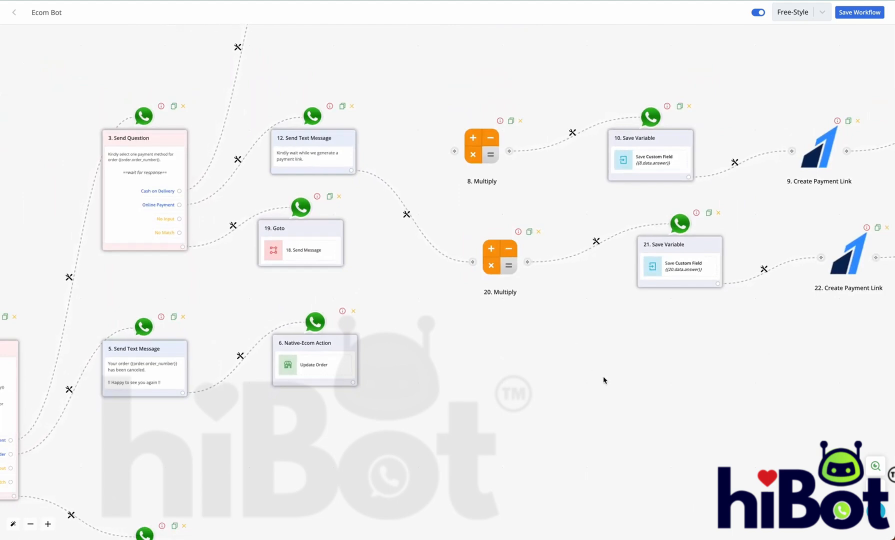
left_click_drag(471, 424, 21, 424)
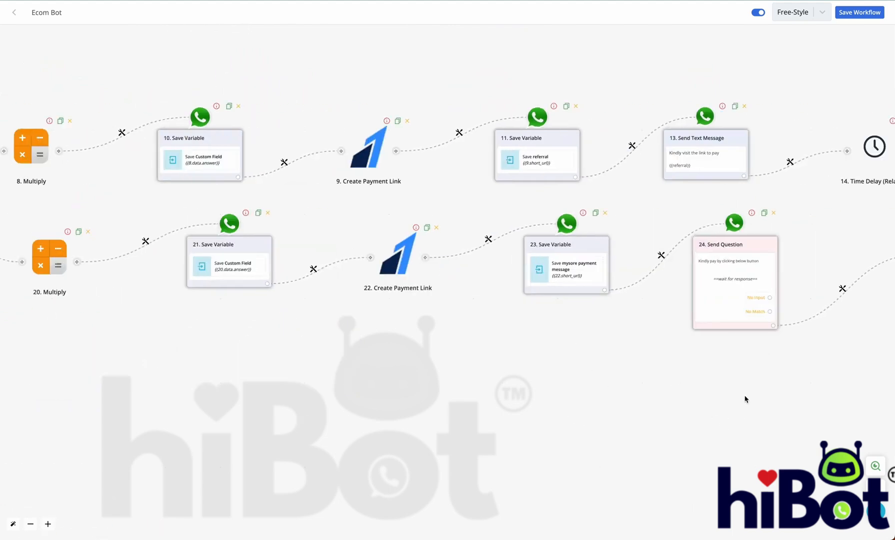
scroll(745, 399, "right", 13)
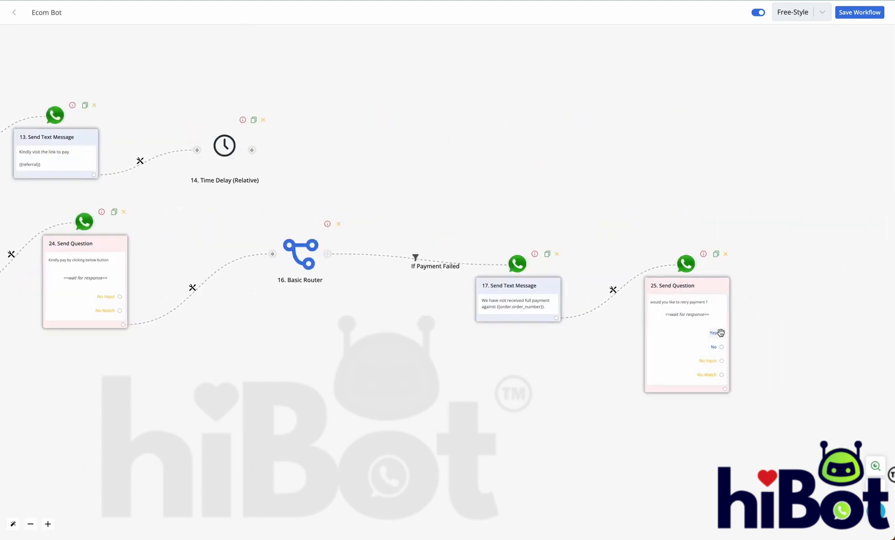
left_click(717, 333)
left_click(424, 274)
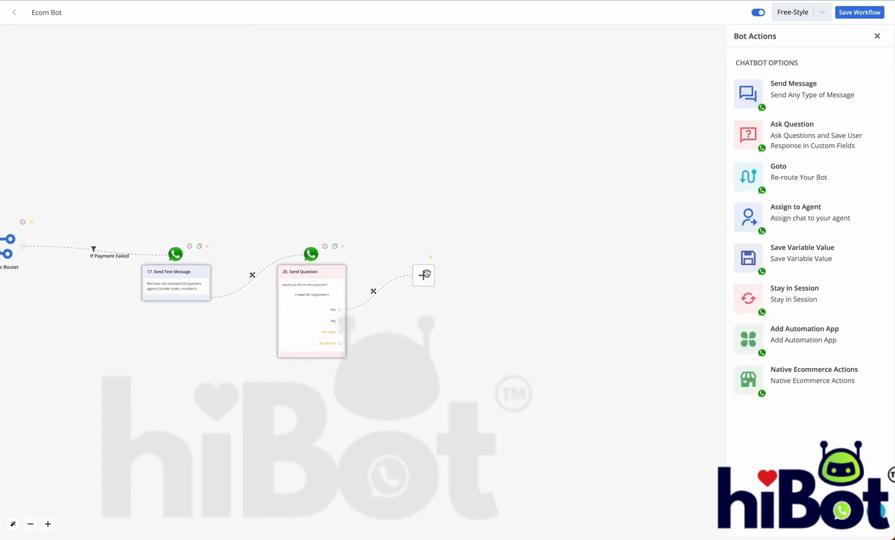
left_click(772, 174)
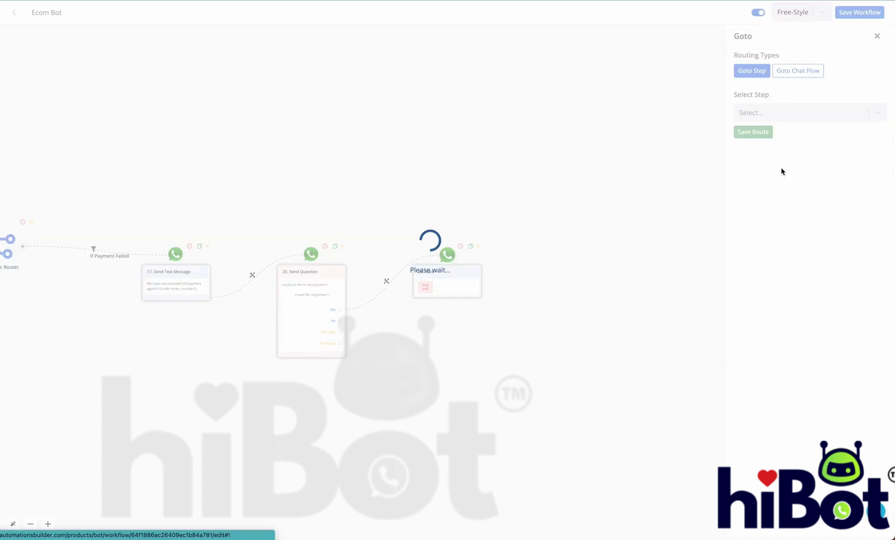
left_click(810, 116)
type("12")
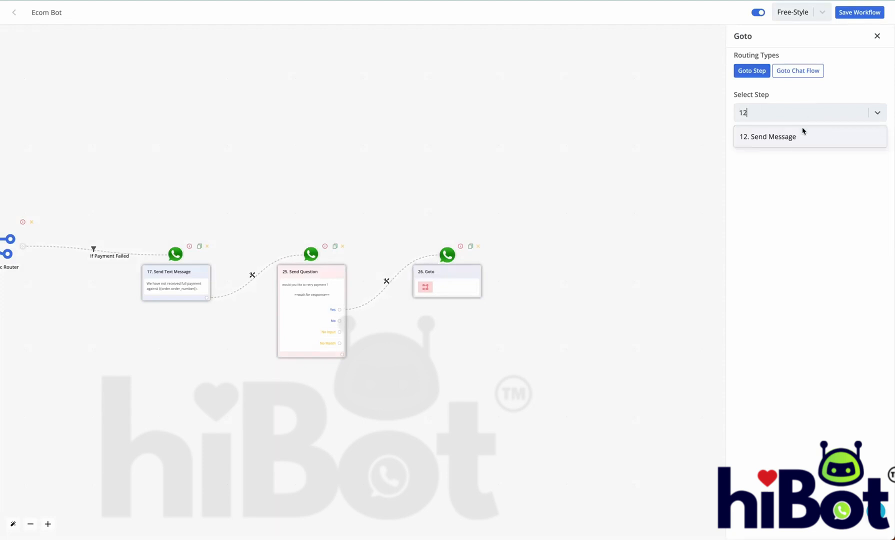
left_click(800, 135)
left_click(758, 133)
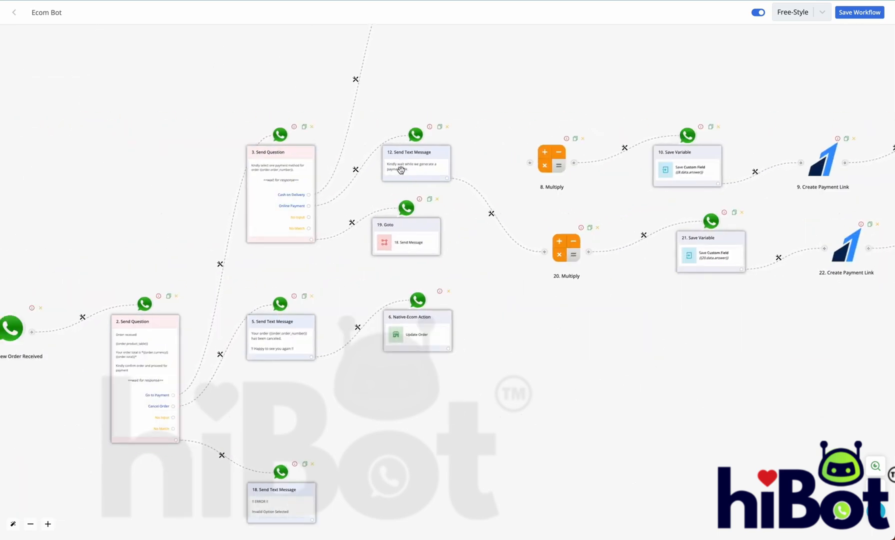
- Trace the Ecom Bot's payment flow from the link-generation message to the retry question, and view the Razorpay Callback's paid and failed branches
scroll(401, 170, "up", 5)
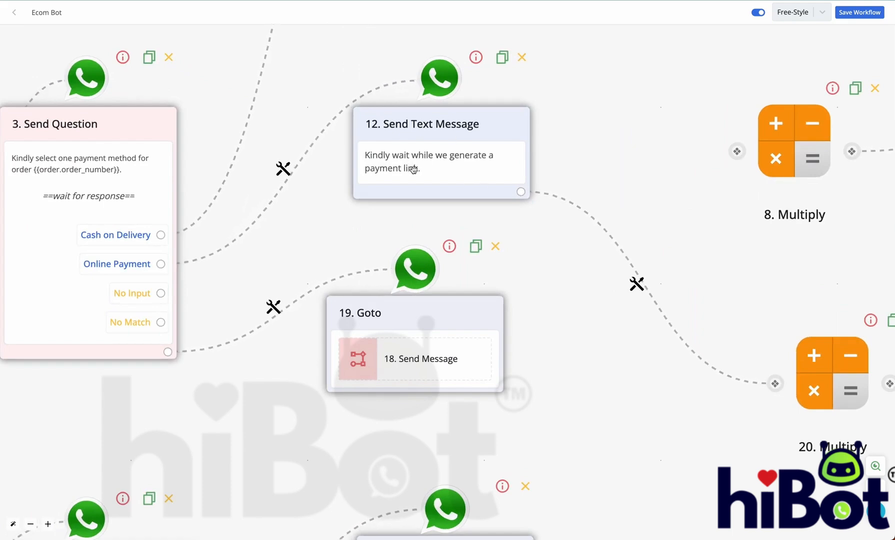
scroll(551, 250, "down", 5)
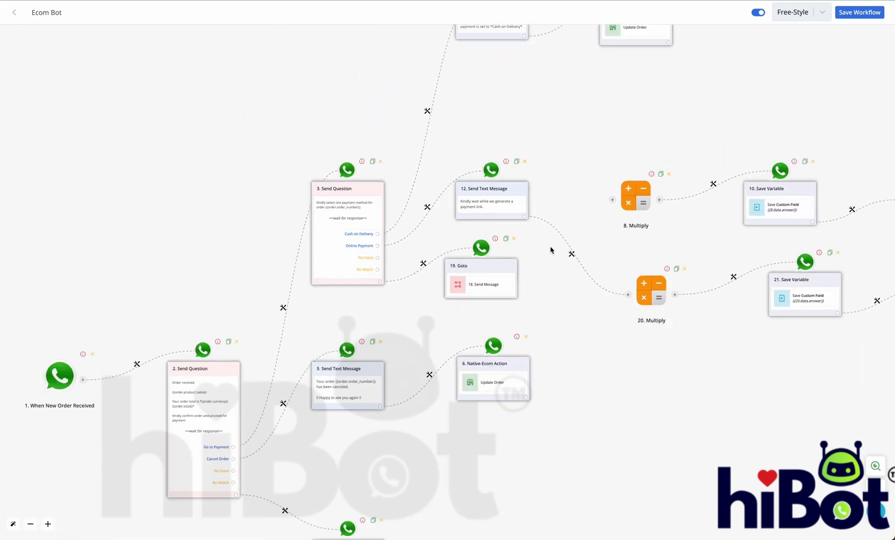
left_click_drag(667, 363, 482, 364)
left_click_drag(748, 363, 438, 386)
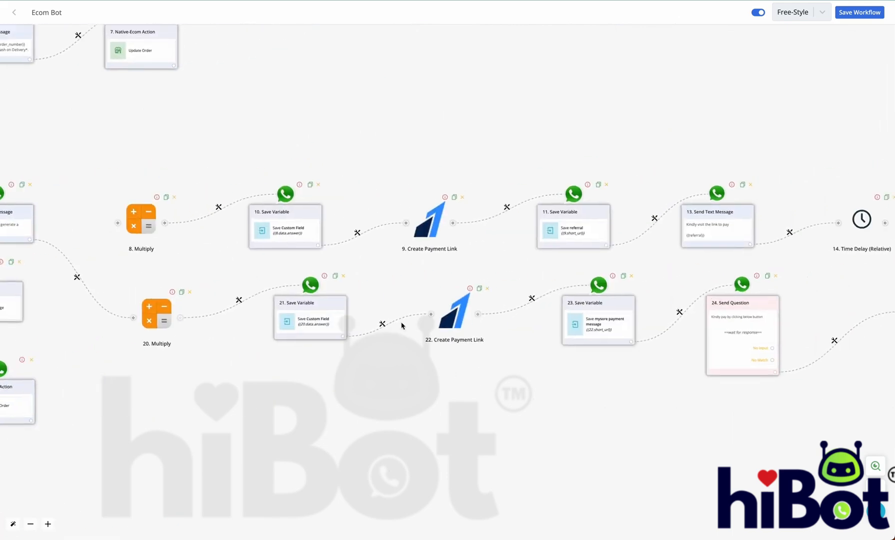
left_click_drag(596, 392, 450, 395)
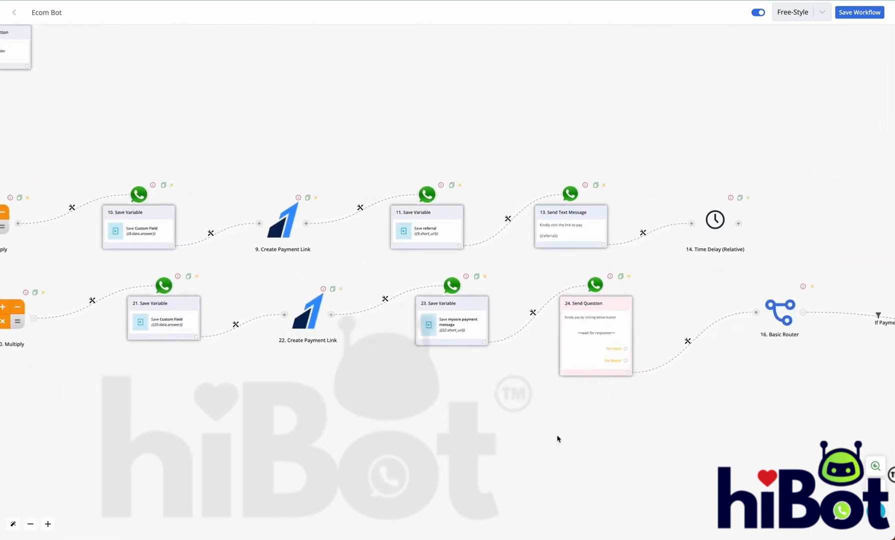
left_click_drag(557, 439, 352, 441)
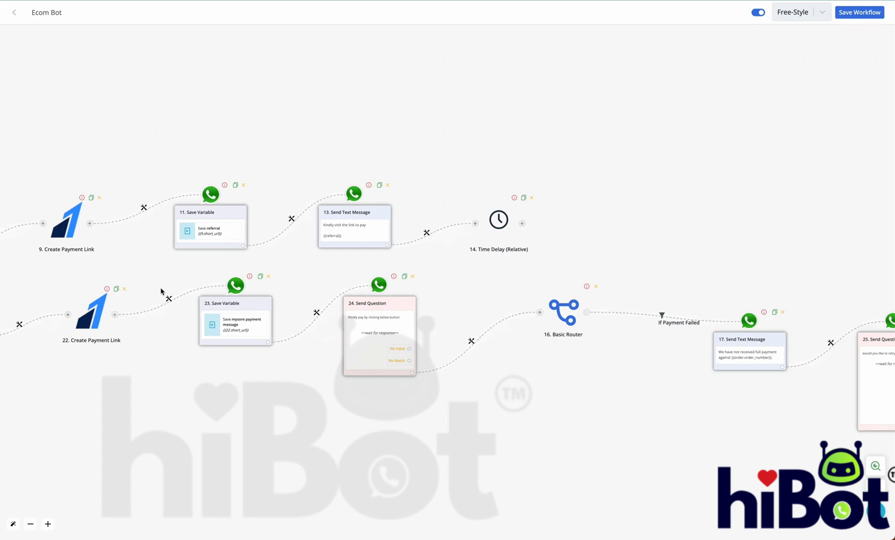
left_click_drag(116, 379, 508, 363)
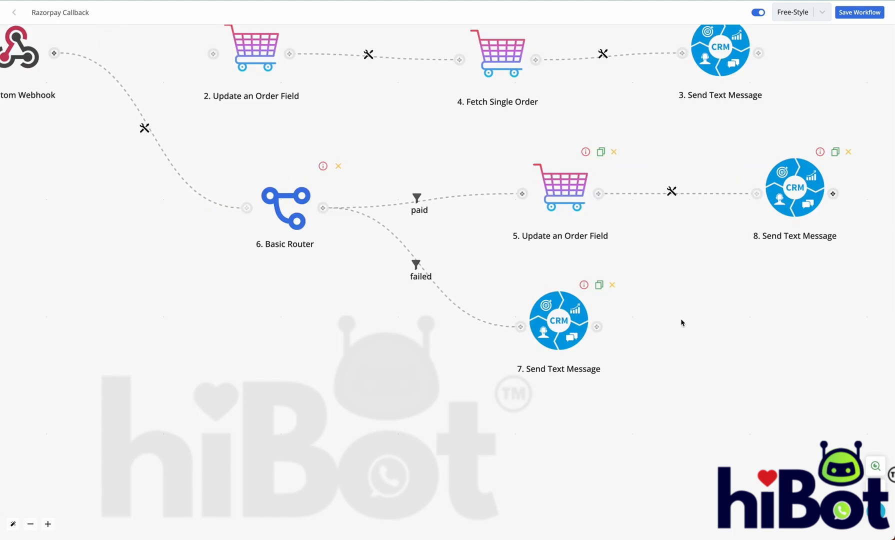
scroll(681, 320, "down", 3)
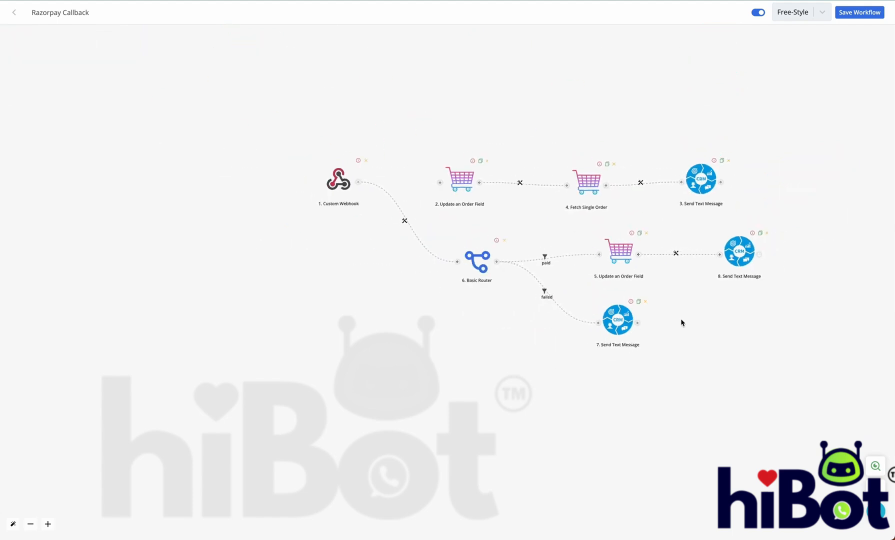
- Return to the Ecom Bot workflow and save it
scroll(681, 323, "up", 3)
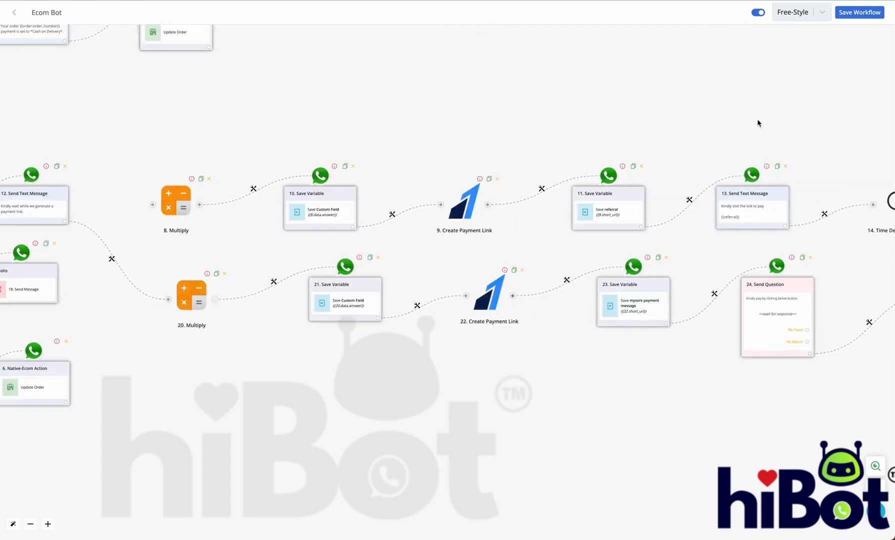
left_click(859, 14)
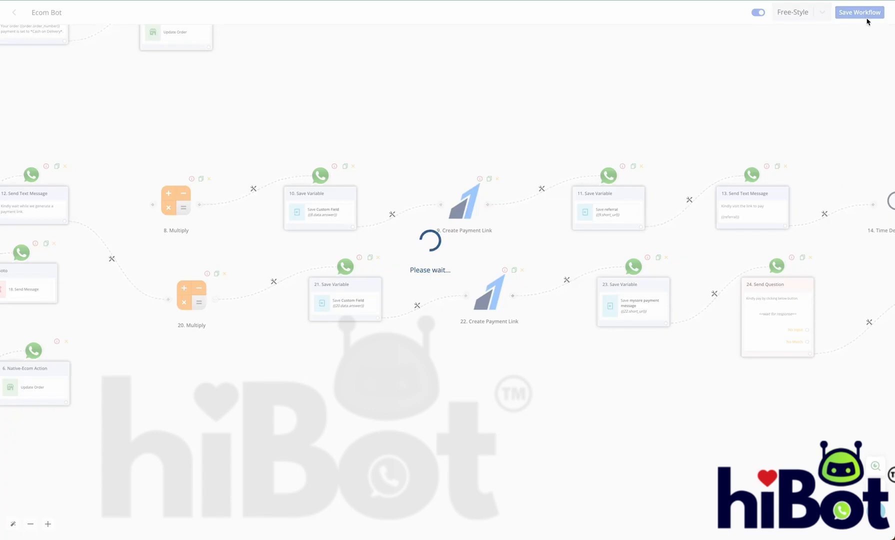